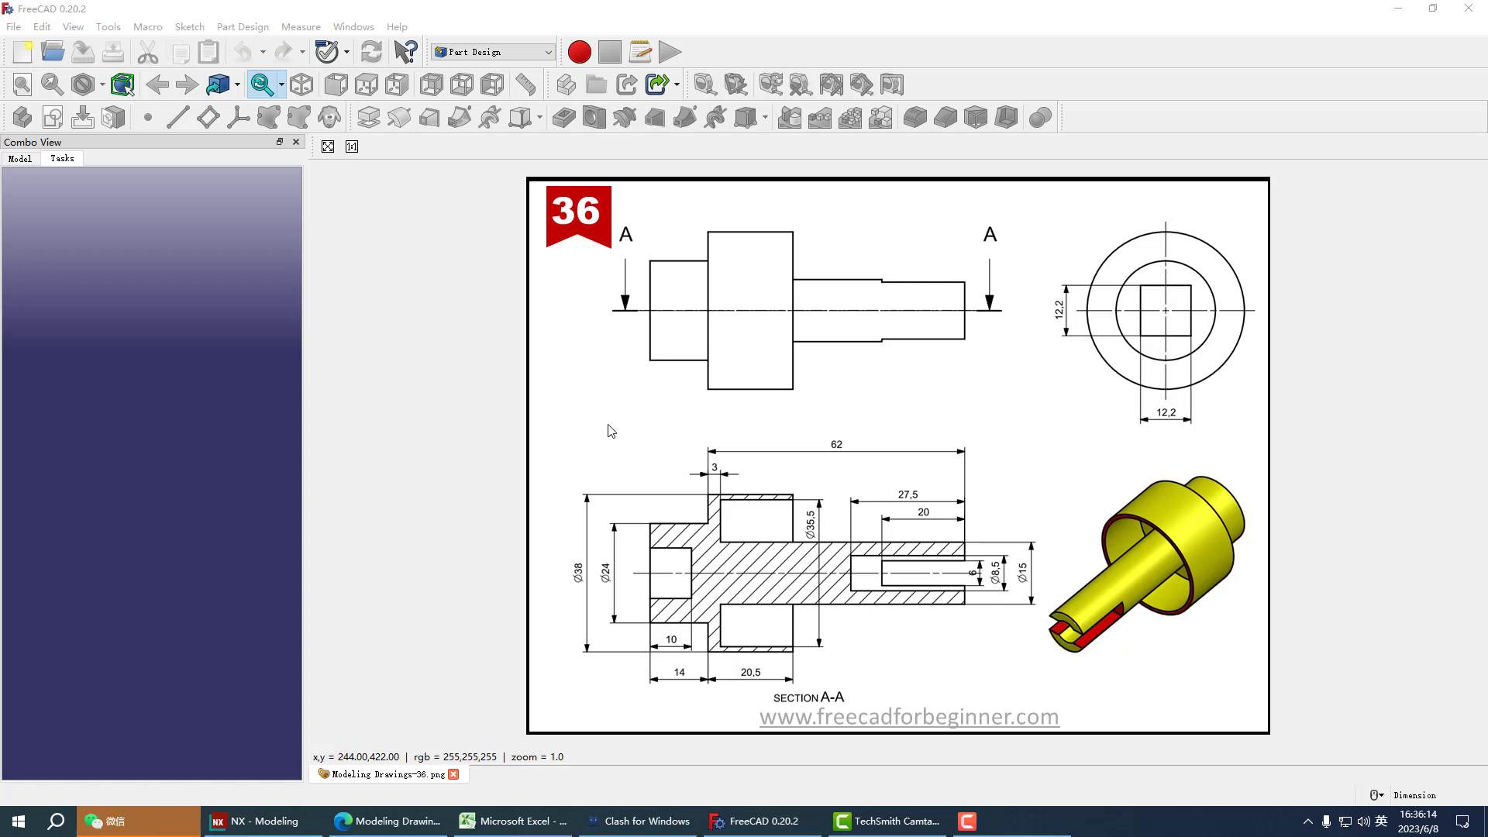
{"action": "mouse_move", "coordinate": [607, 425]}
{"action": "left_mouse_down"}
{"action": "mouse_move", "coordinate": [1041, 474]}
{"action": "mouse_move", "coordinate": [771, 701]}
{"action": "mouse_move", "coordinate": [677, 418]}
{"action": "mouse_move", "coordinate": [712, 403]}
{"action": "left_mouse_up"}
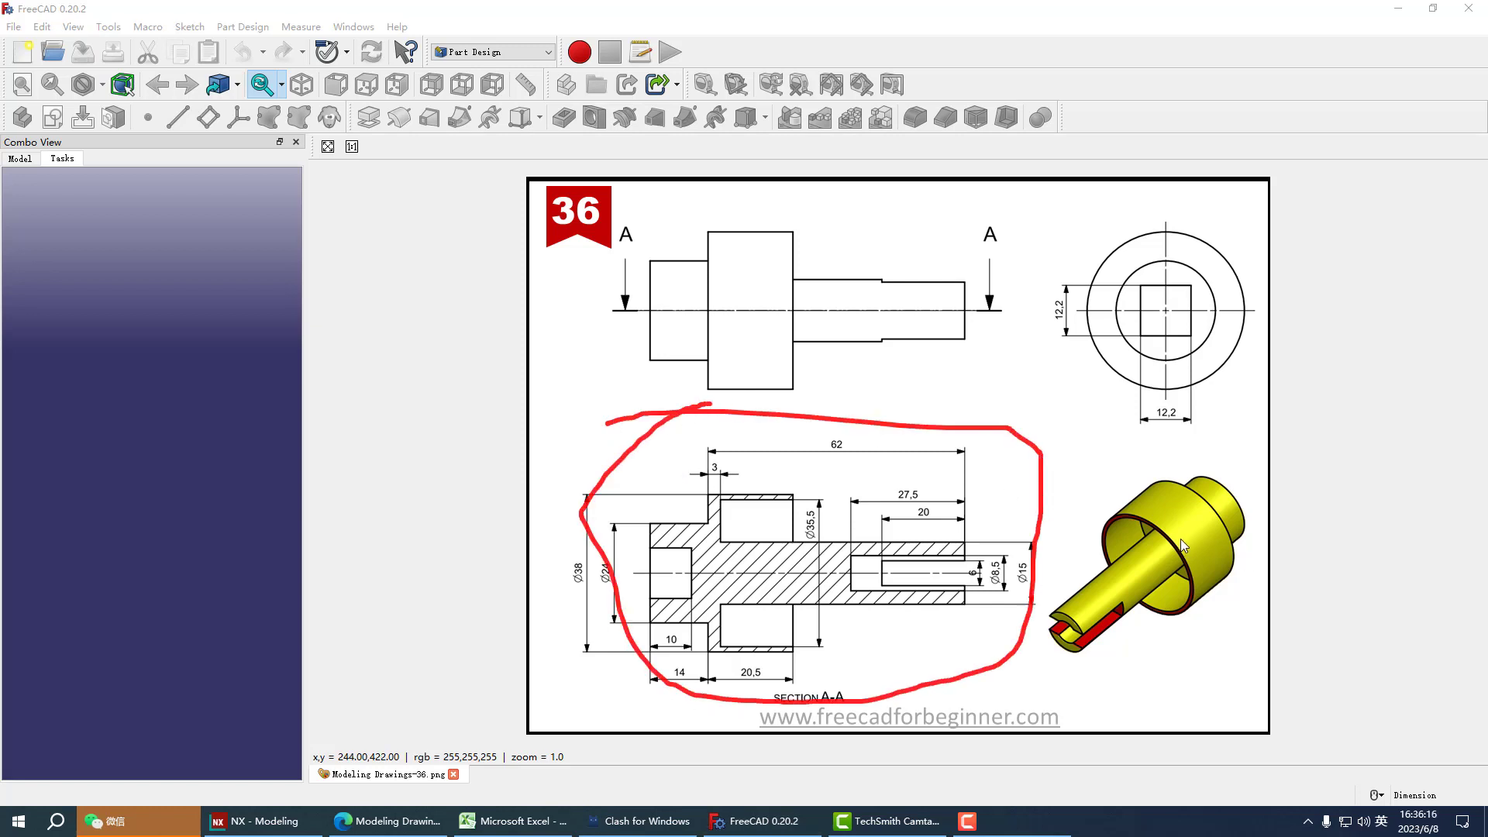
{"action": "left_click_drag", "start_coordinate": [1057, 515], "coordinate": [1162, 494]}
{"action": "left_click_drag", "start_coordinate": [889, 473], "coordinate": [924, 500]}
{"action": "key", "text": "Escape"}
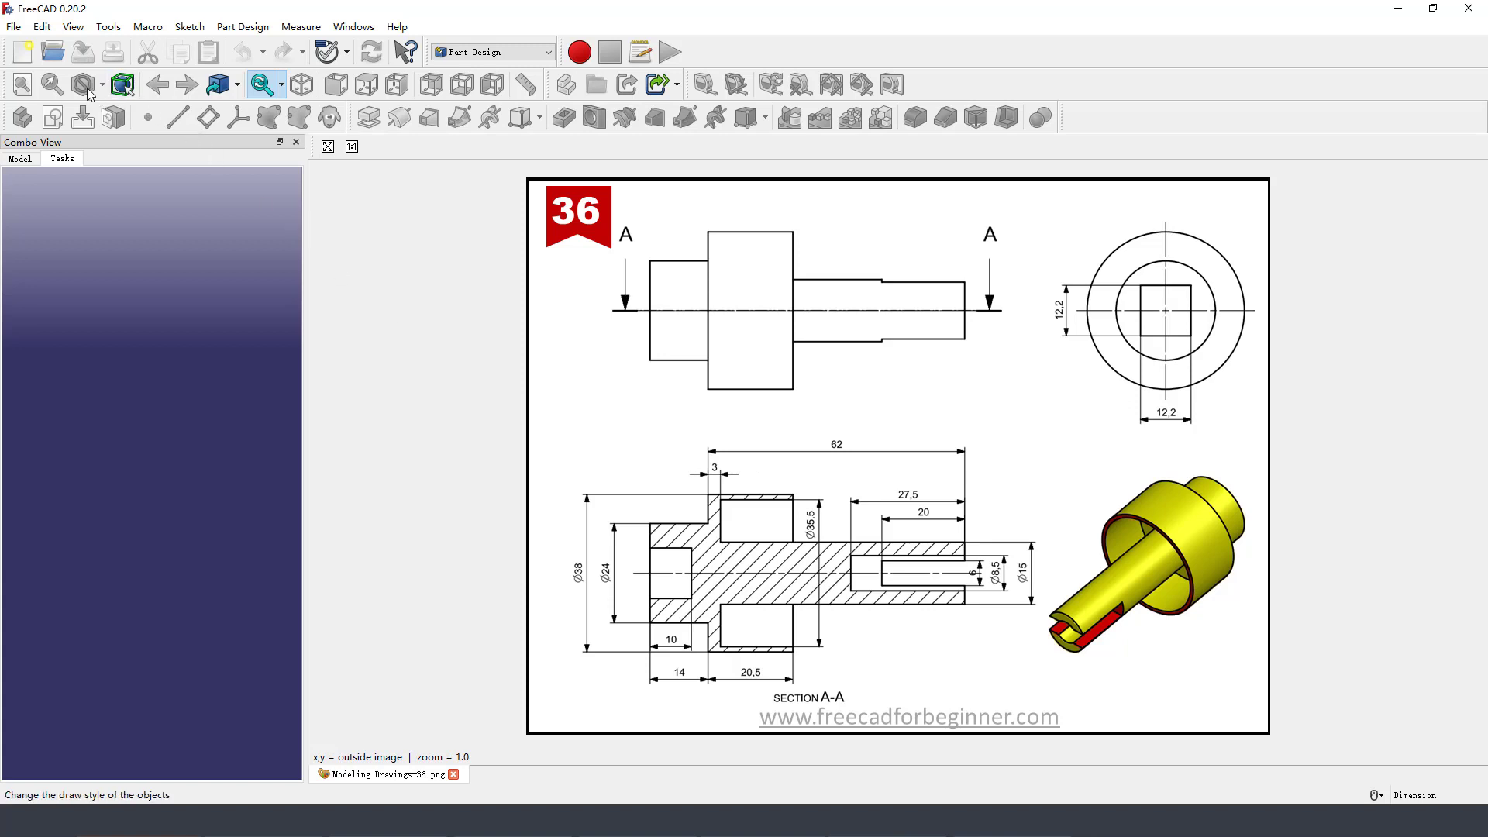
Step: Create a new empty document and tile it side by side with the reference drawing, bringing the section view into sight
{"action": "left_click", "coordinate": [23, 52]}
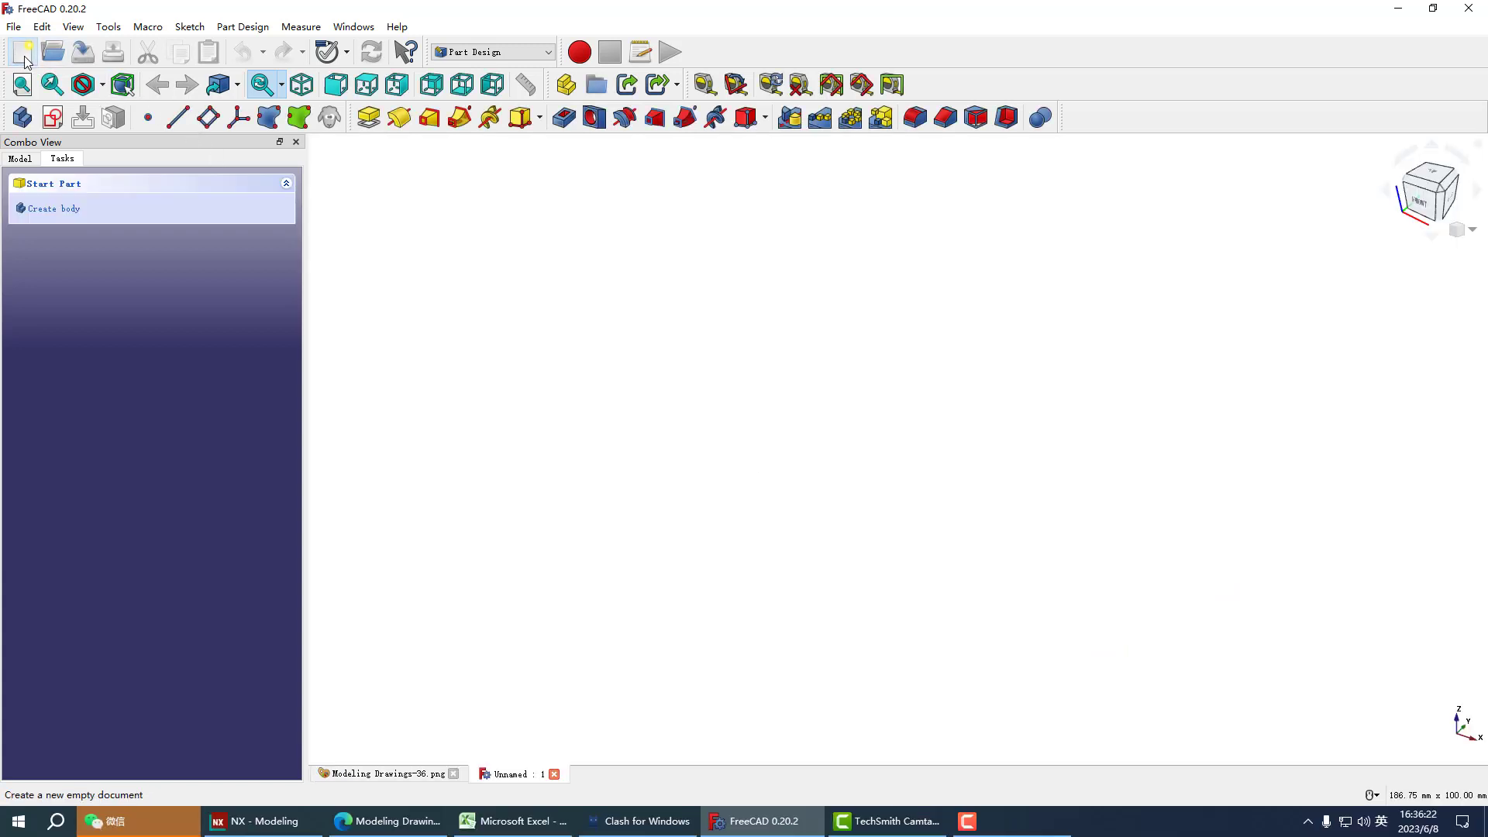
{"action": "left_click", "coordinate": [353, 26]}
{"action": "left_click", "coordinate": [366, 83]}
{"action": "middle_click_drag", "start_coordinate": [1341, 550], "coordinate": [1128, 502]}
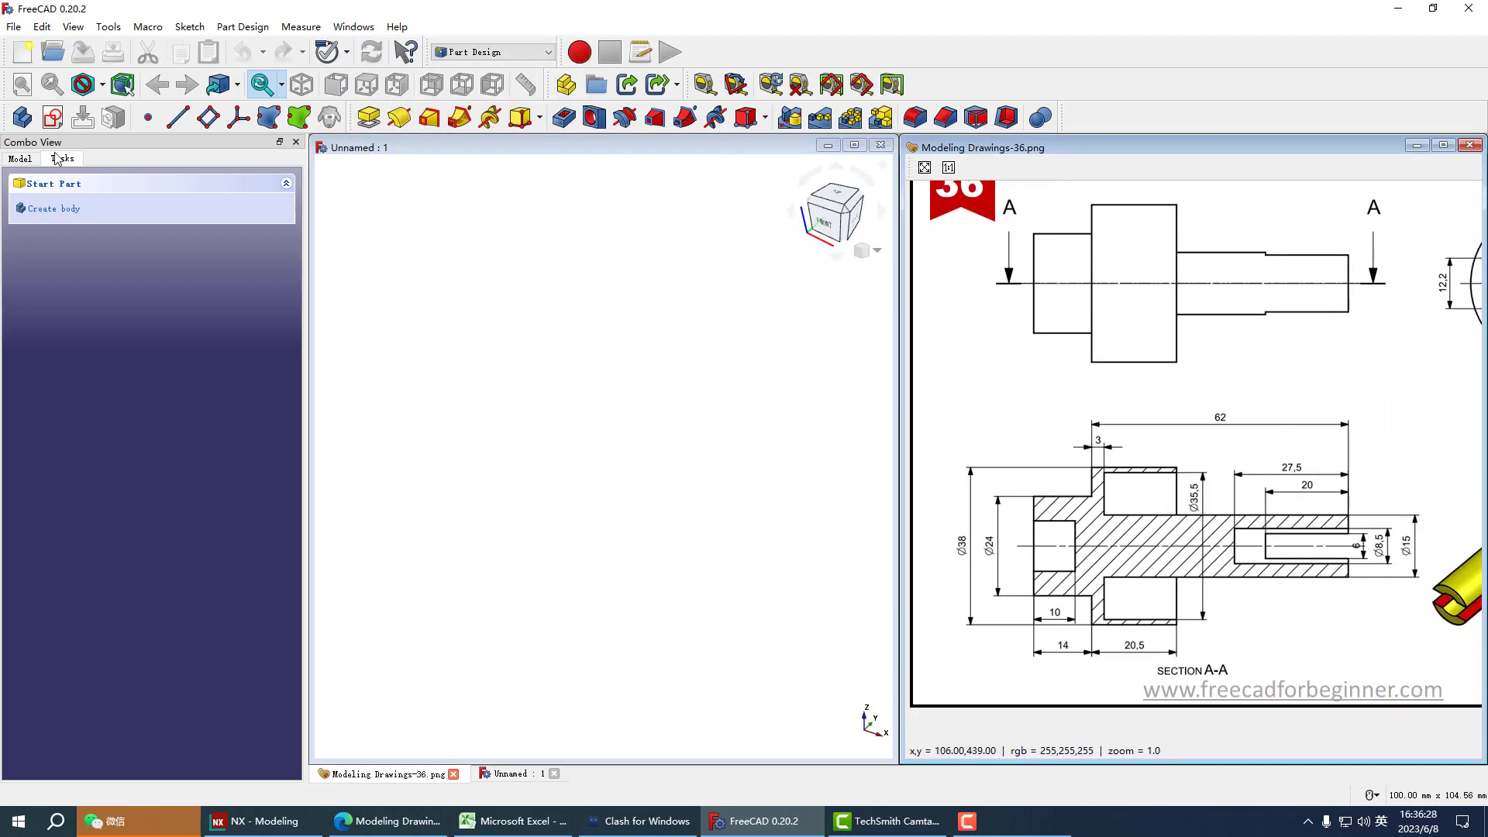
Step: Create a body and start a new sketch on the YZ plane
{"action": "left_click", "coordinate": [24, 117]}
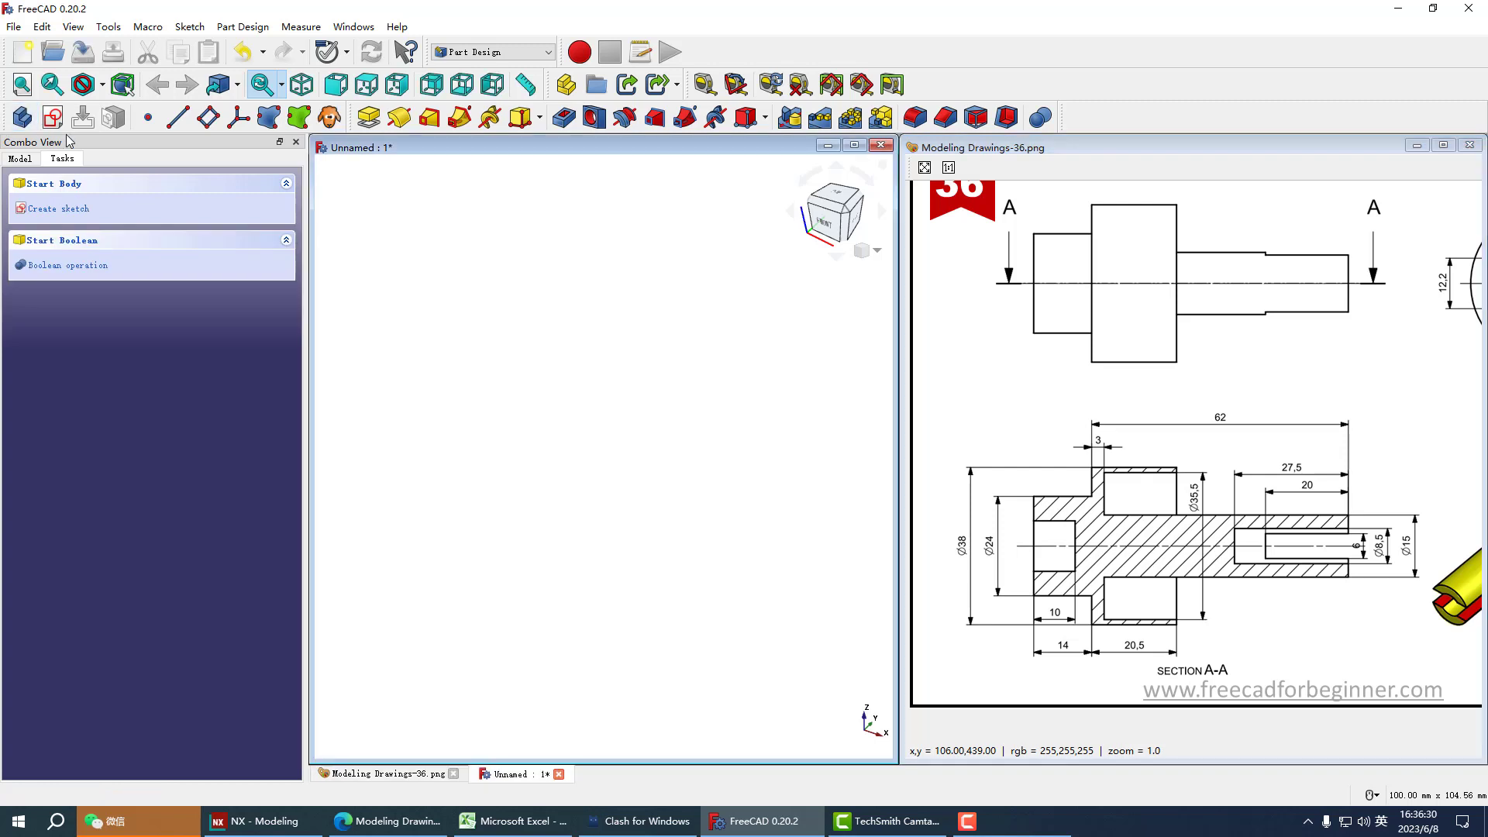
{"action": "left_click", "coordinate": [53, 118]}
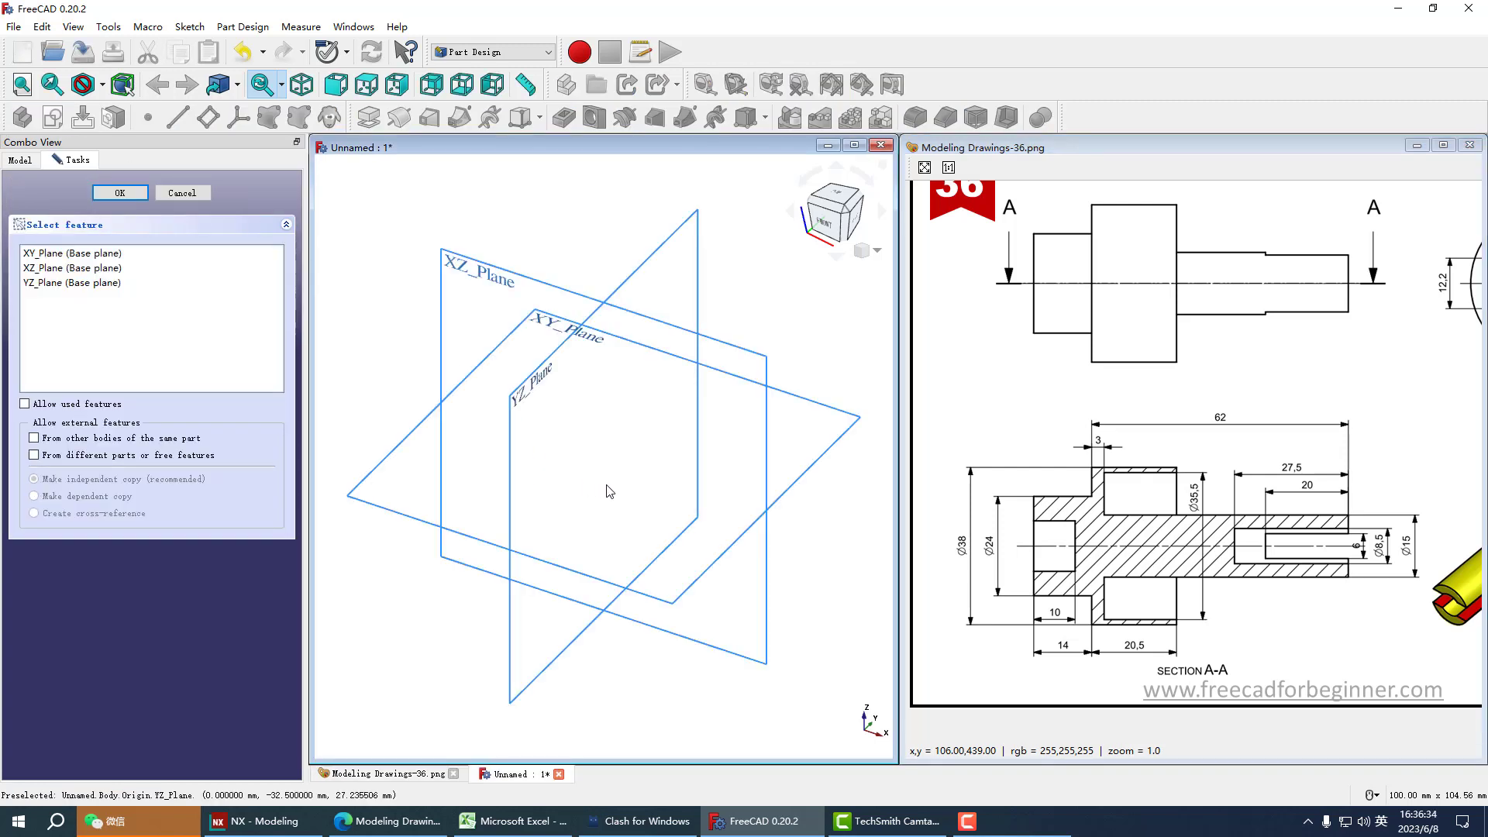
{"action": "key", "text": "2"}
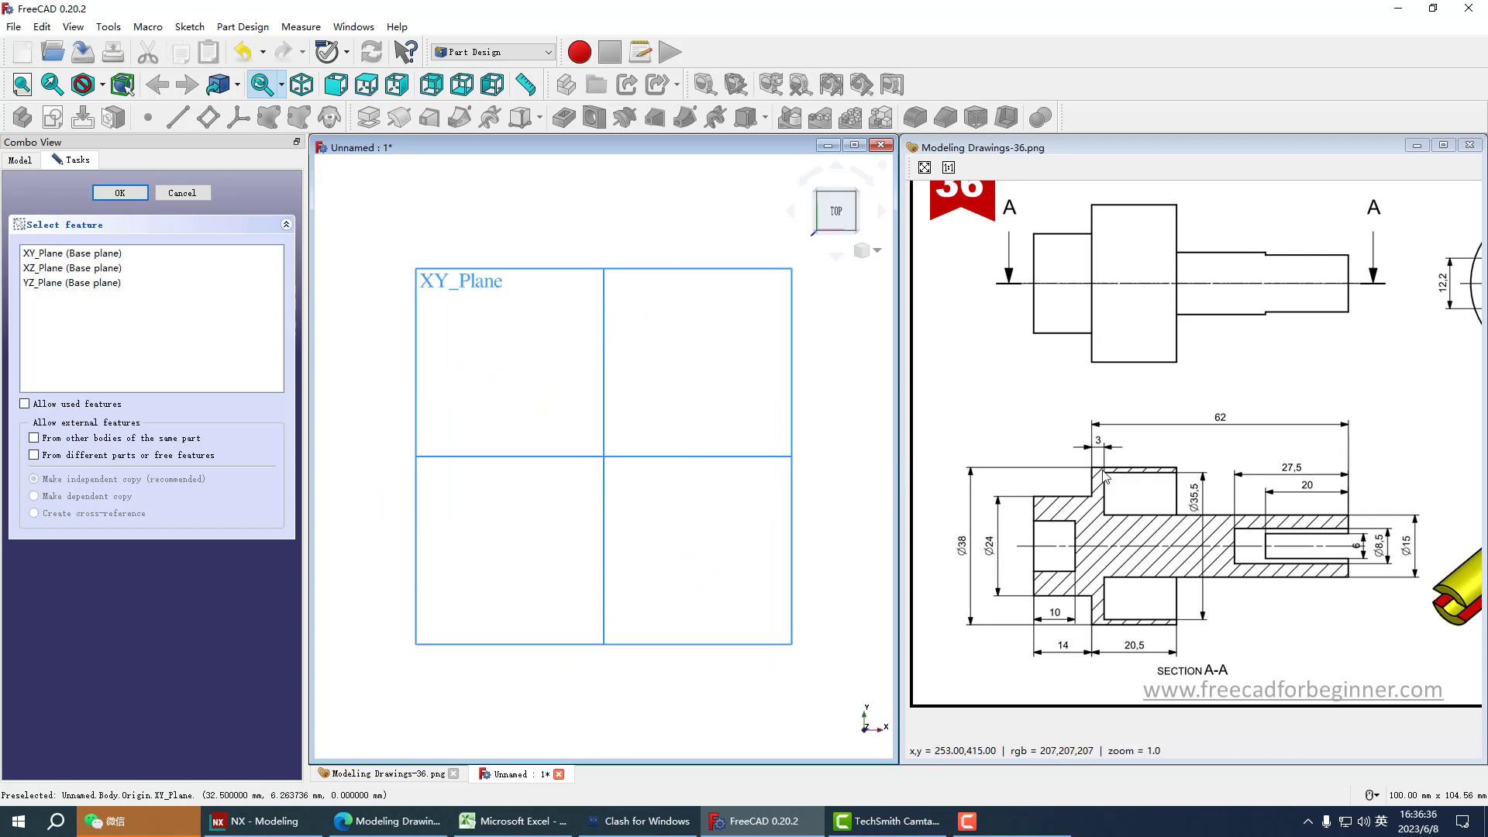
{"action": "mouse_move", "coordinate": [1096, 471]}
{"action": "left_mouse_down"}
{"action": "mouse_move", "coordinate": [1123, 470]}
{"action": "mouse_move", "coordinate": [1193, 564]}
{"action": "mouse_move", "coordinate": [1083, 587]}
{"action": "mouse_move", "coordinate": [1100, 490]}
{"action": "left_mouse_up"}
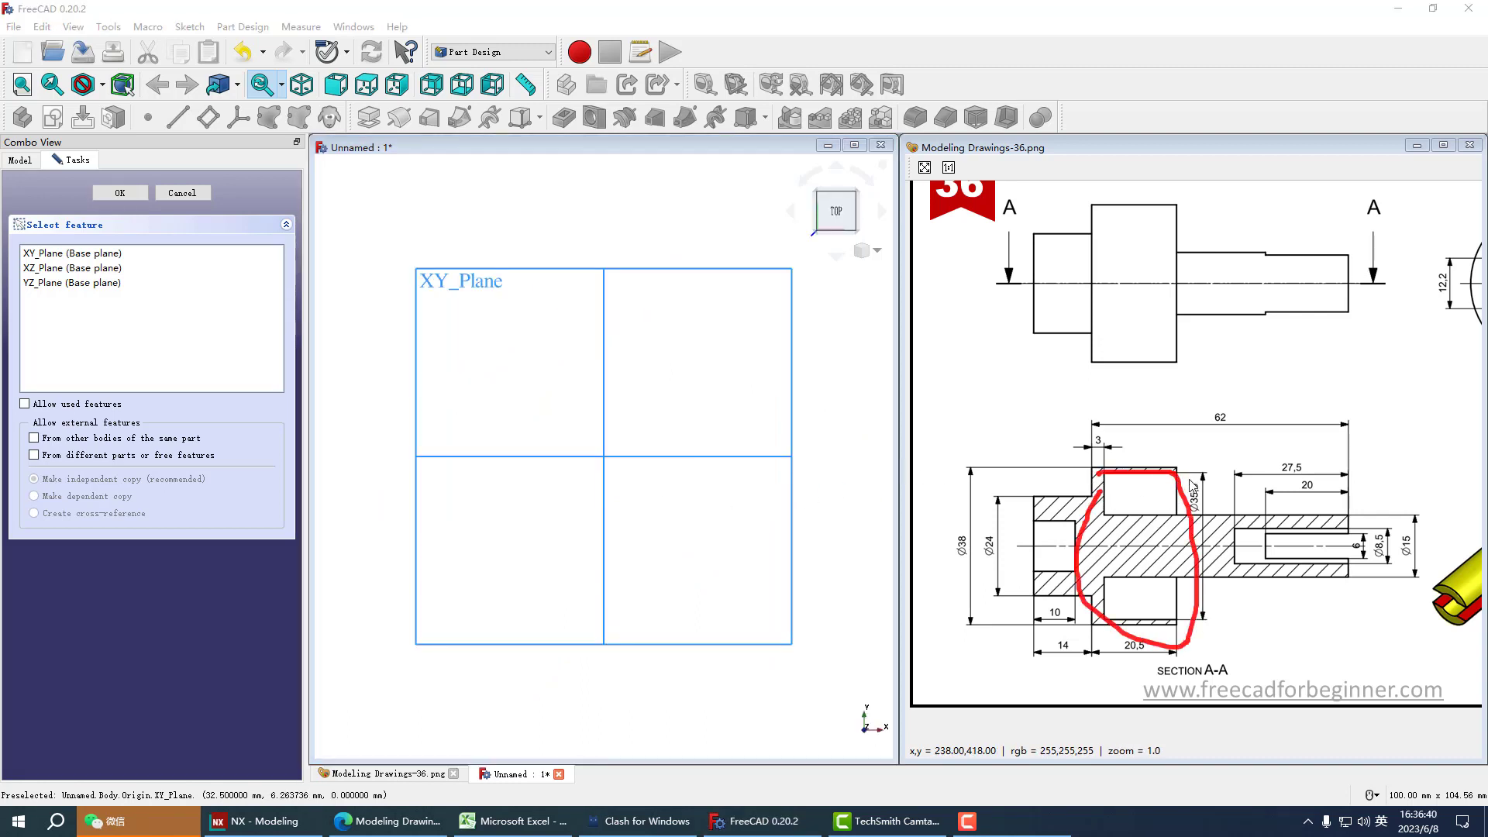
{"action": "left_click_drag", "start_coordinate": [1191, 483], "coordinate": [1210, 497]}
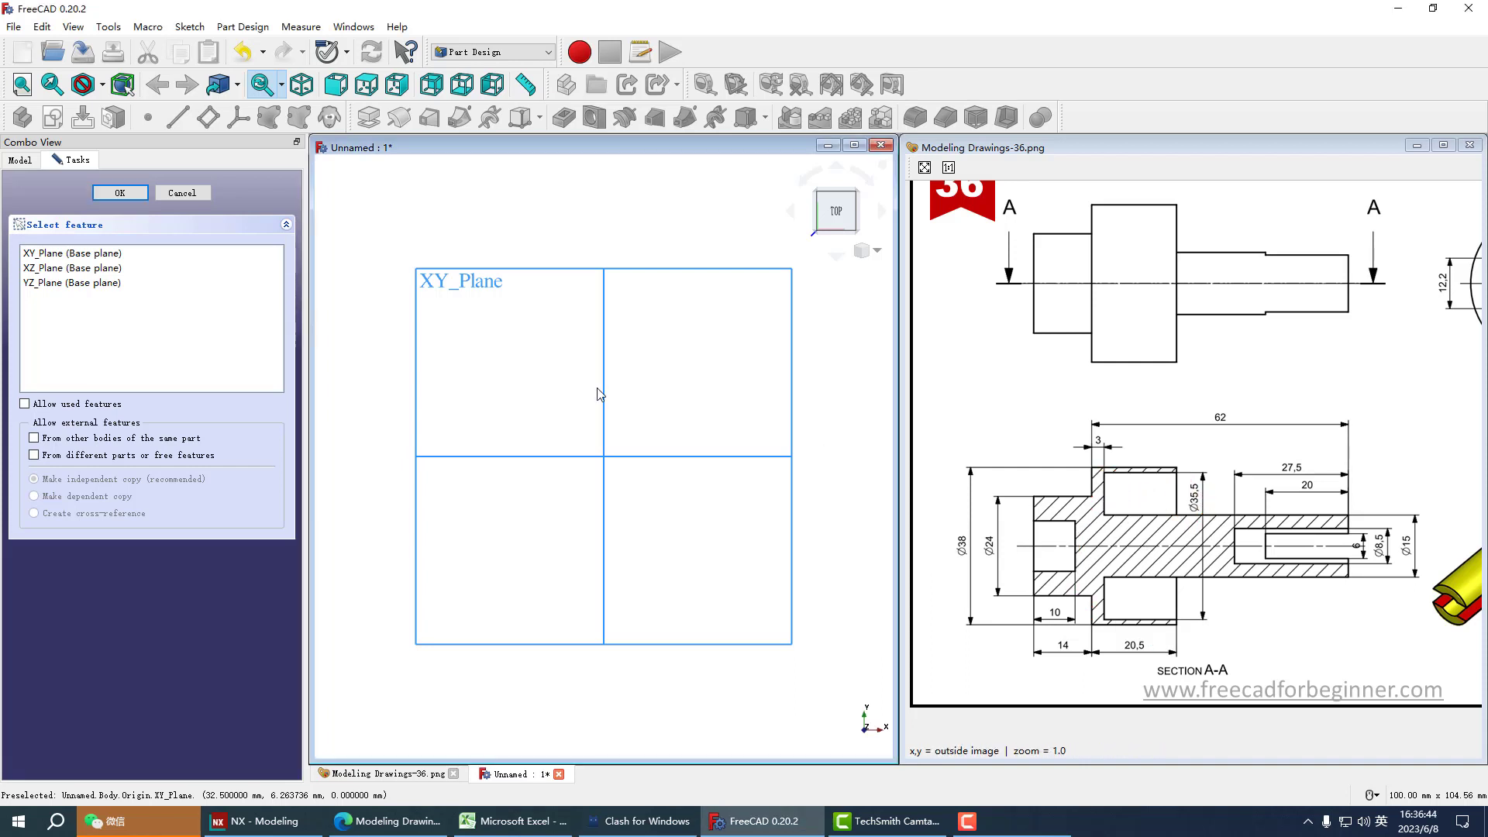
{"action": "mouse_move", "coordinate": [597, 392]}
{"action": "middle_mouse_down"}
{"action": "mouse_move", "coordinate": [581, 415]}
{"action": "mouse_move", "coordinate": [505, 425]}
{"action": "mouse_move", "coordinate": [542, 423]}
{"action": "middle_mouse_up"}
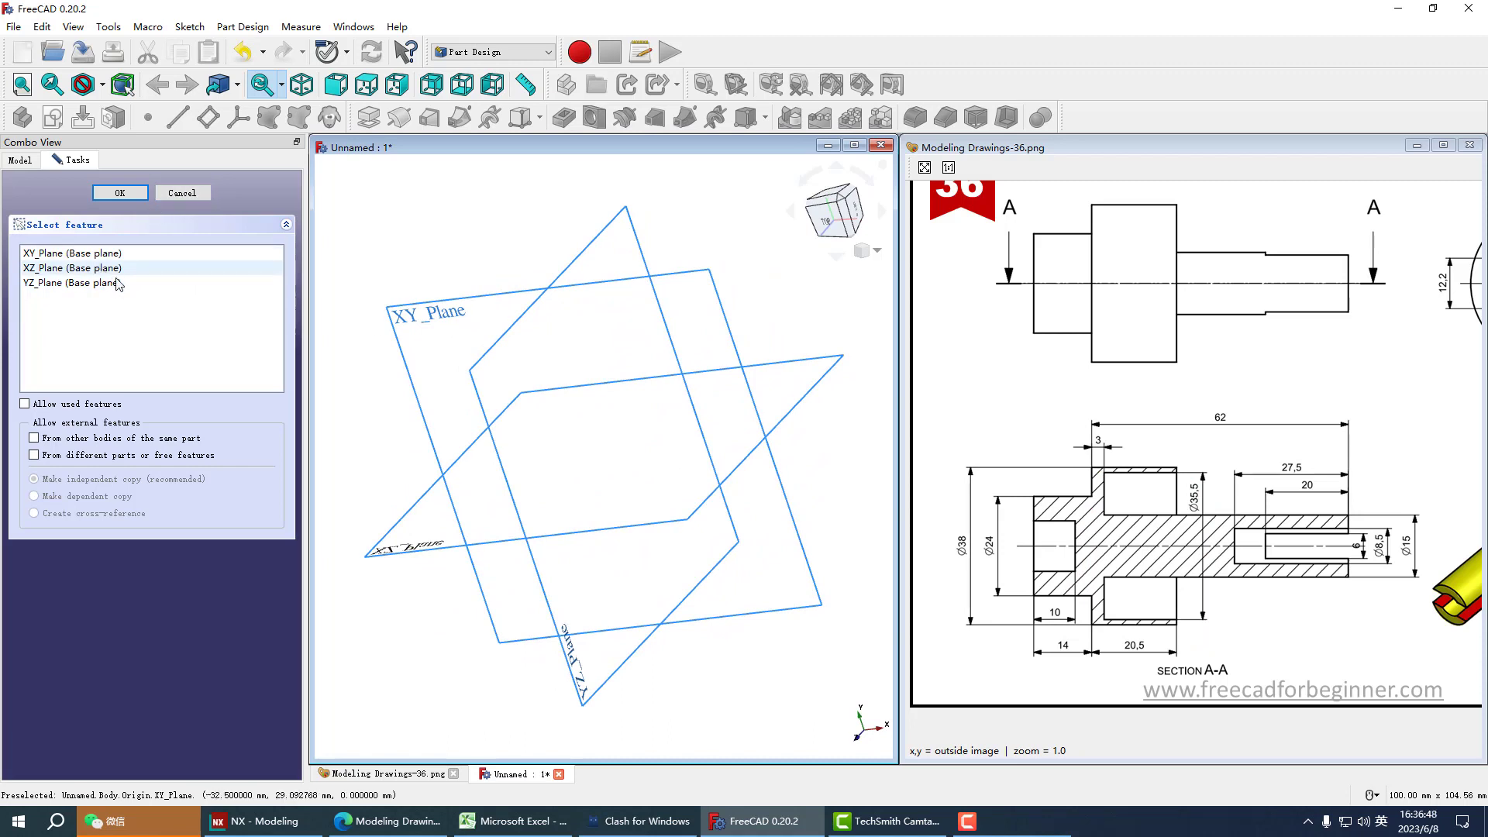
{"action": "key", "text": "0"}
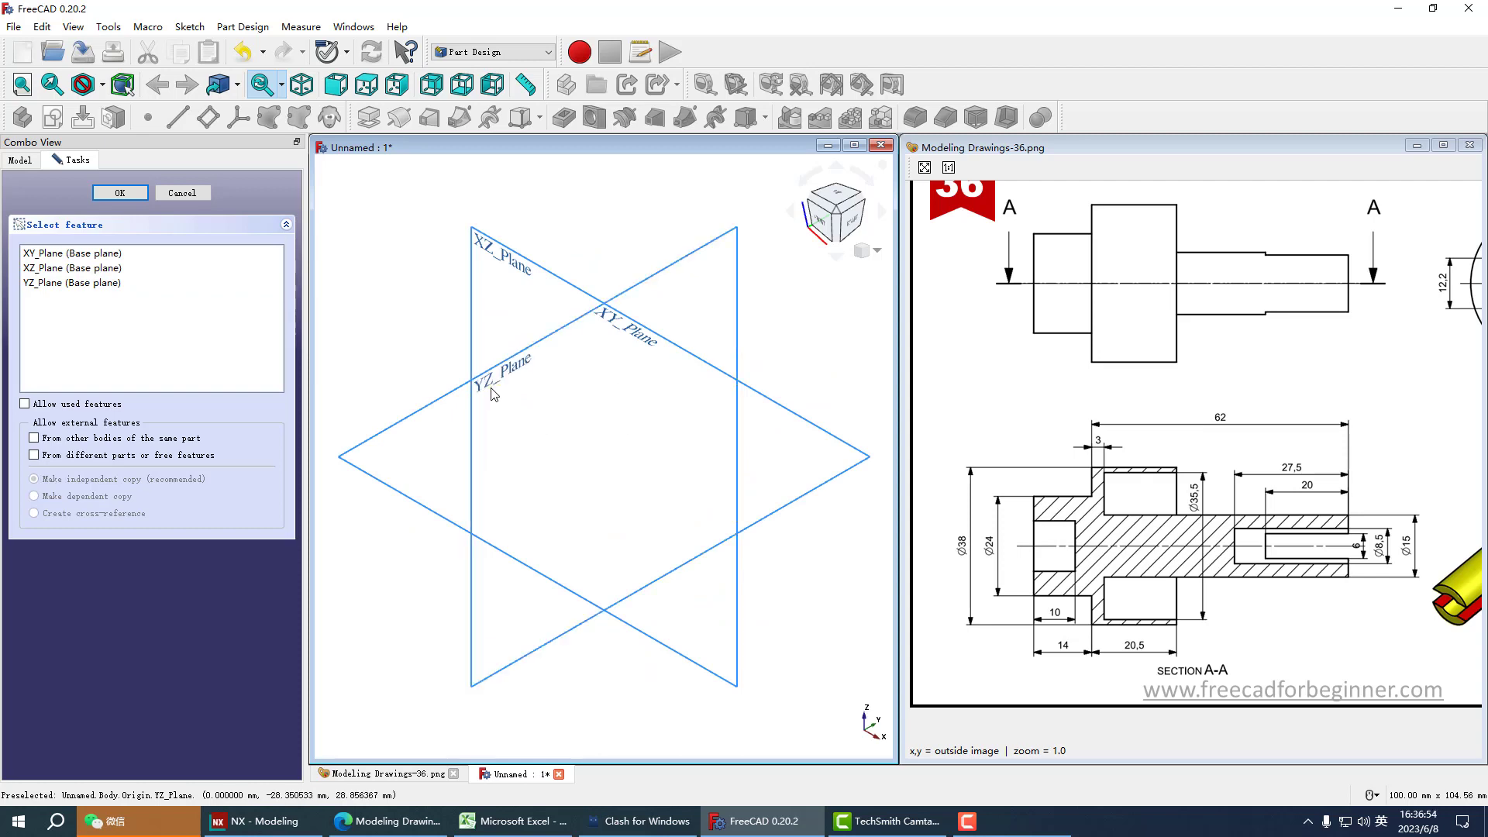
{"action": "left_click", "coordinate": [629, 400]}
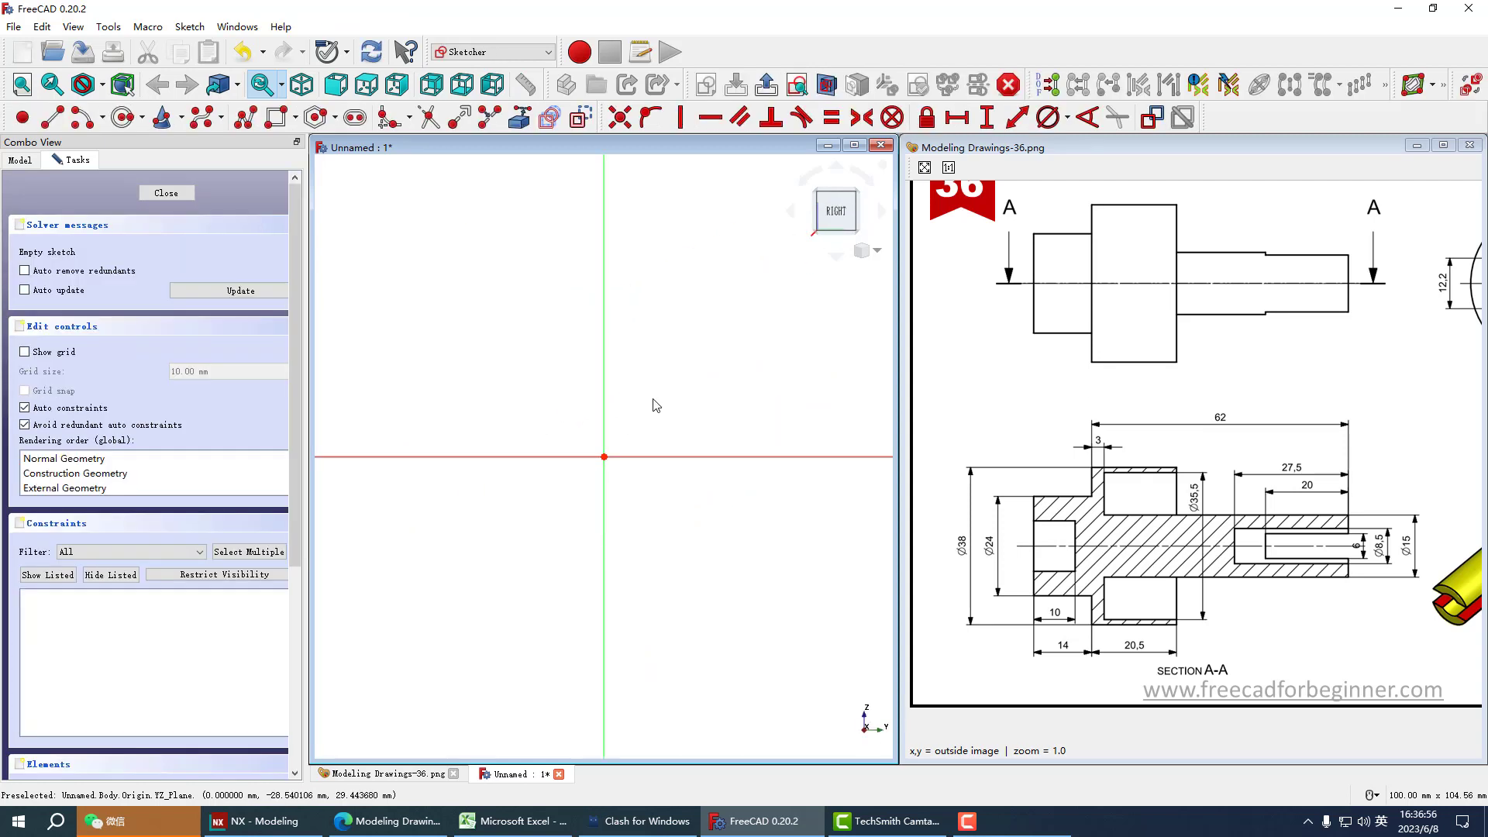
Step: Sketch a circle about 42 mm in diameter with its center on the horizontal axis beside the origin
{"action": "left_click", "coordinate": [124, 118]}
{"action": "left_click", "coordinate": [603, 458]}
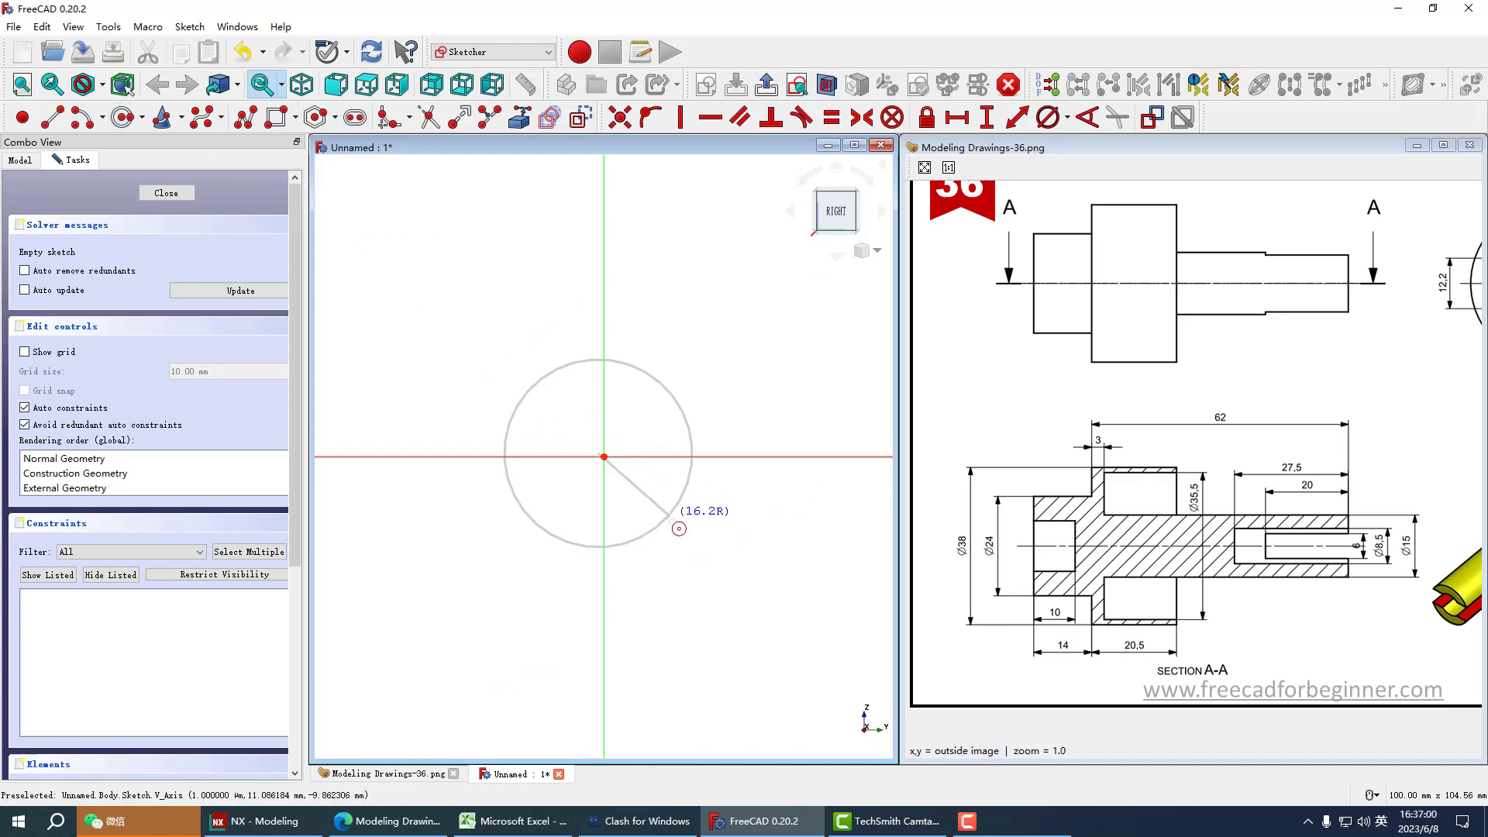
{"action": "left_click", "coordinate": [688, 539]}
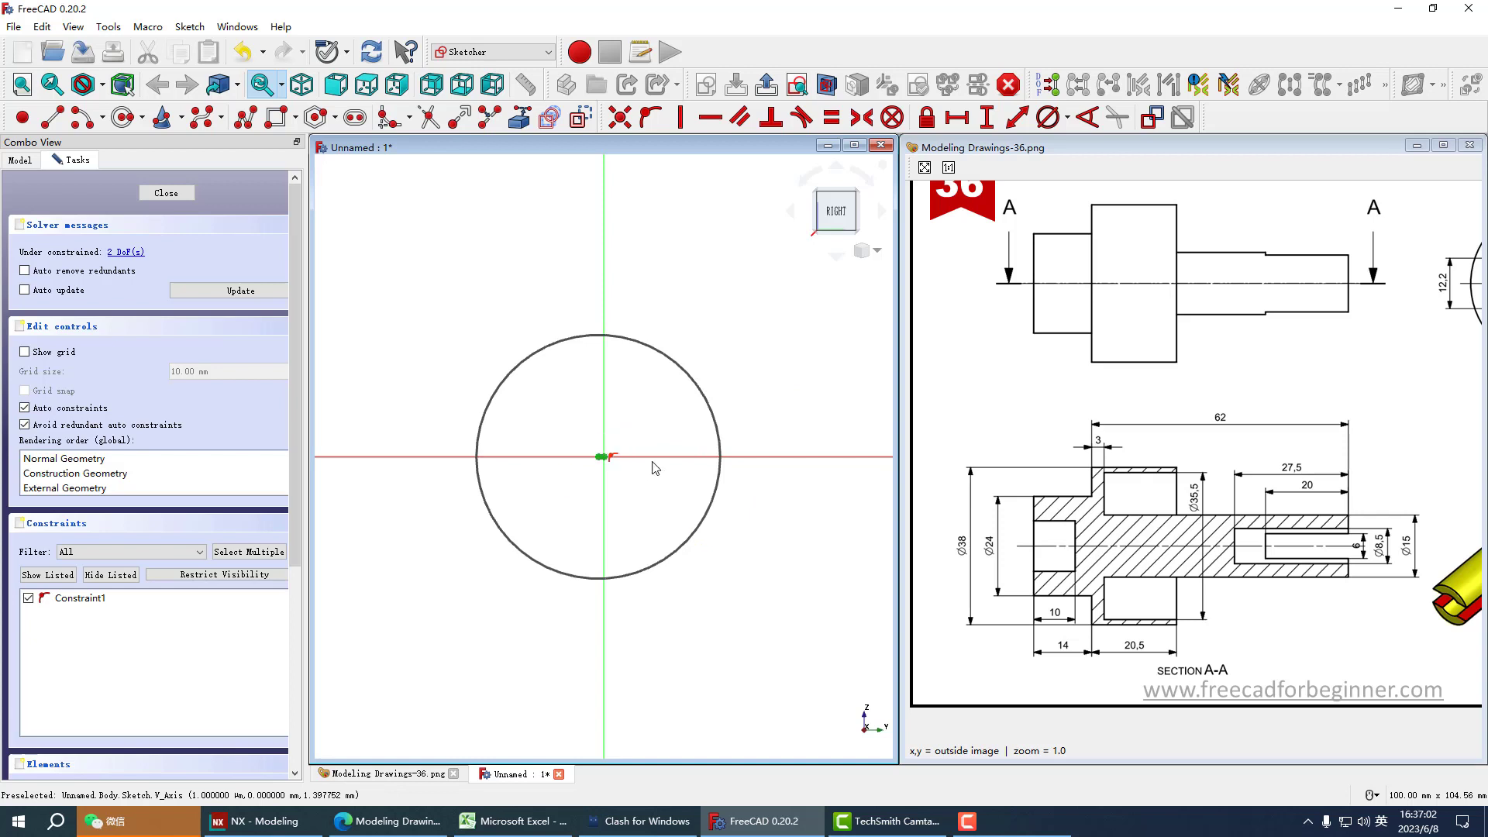
Step: Make the circle's center coincident with the origin and delete its redundant point-on-object constraint
{"action": "left_click", "coordinate": [620, 117]}
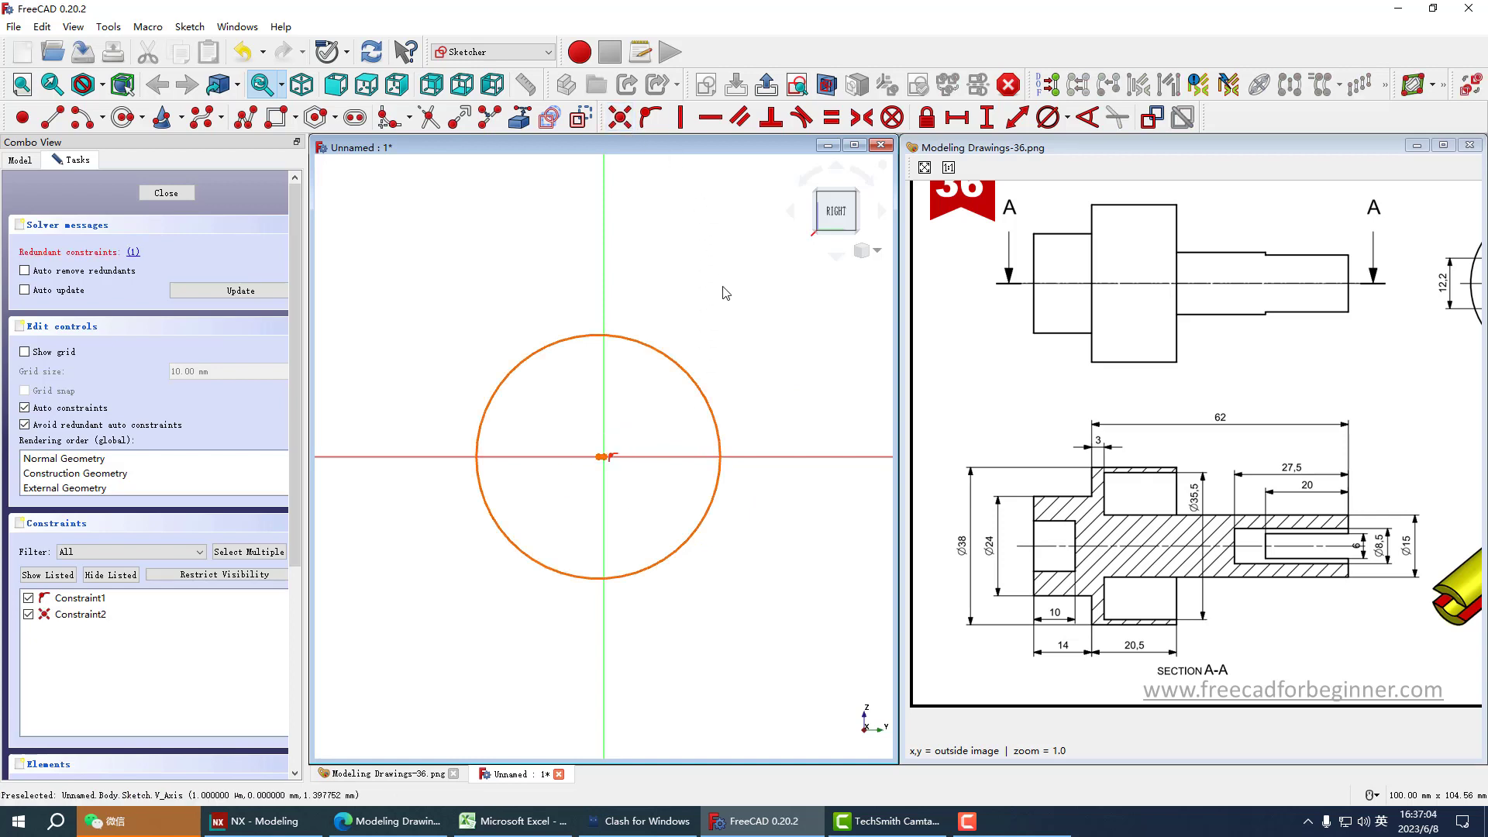
{"action": "left_click", "coordinate": [242, 52]}
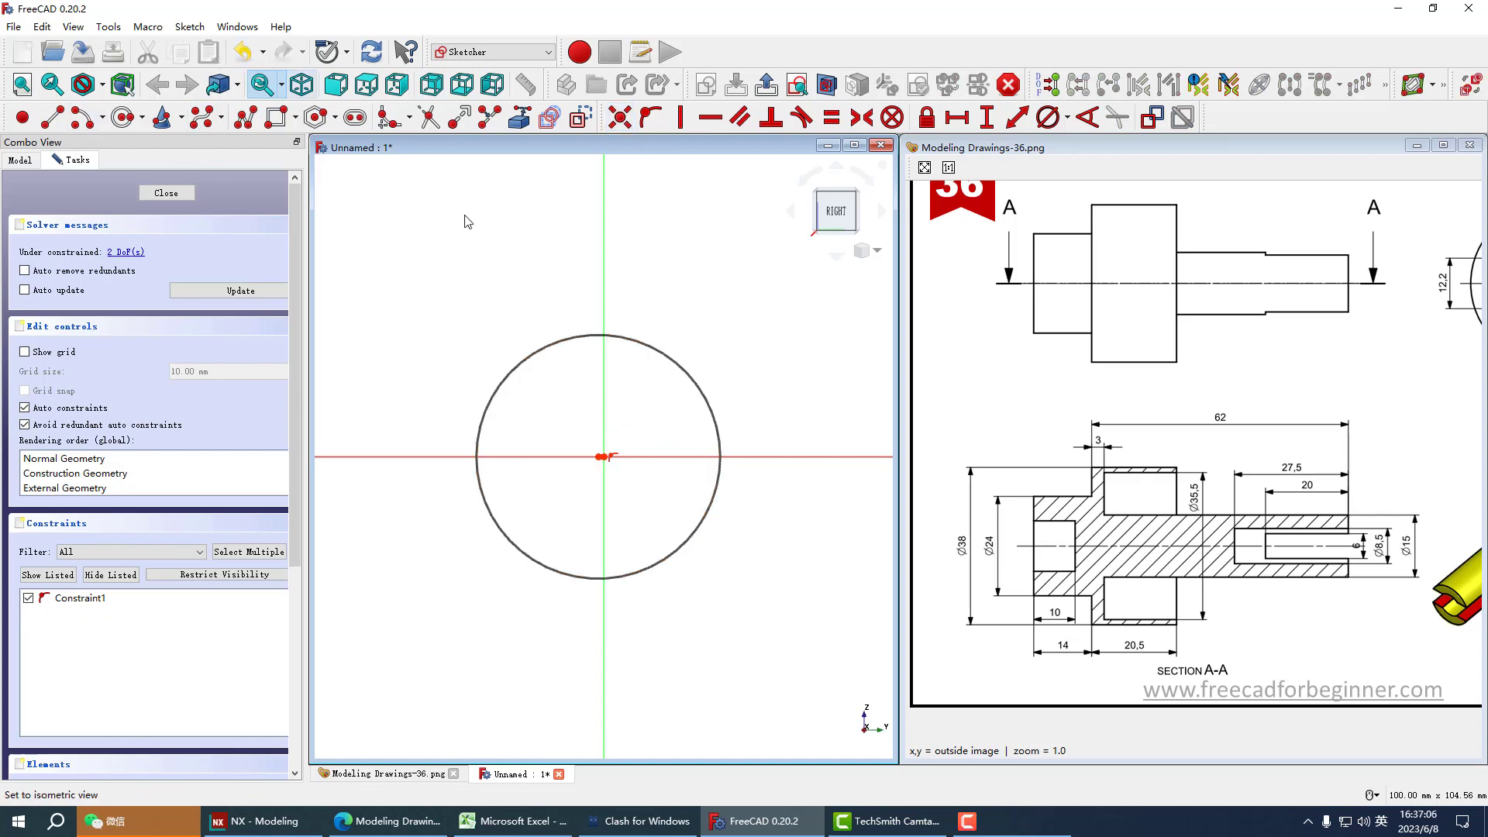
{"action": "left_click_drag", "start_coordinate": [599, 463], "coordinate": [563, 462]}
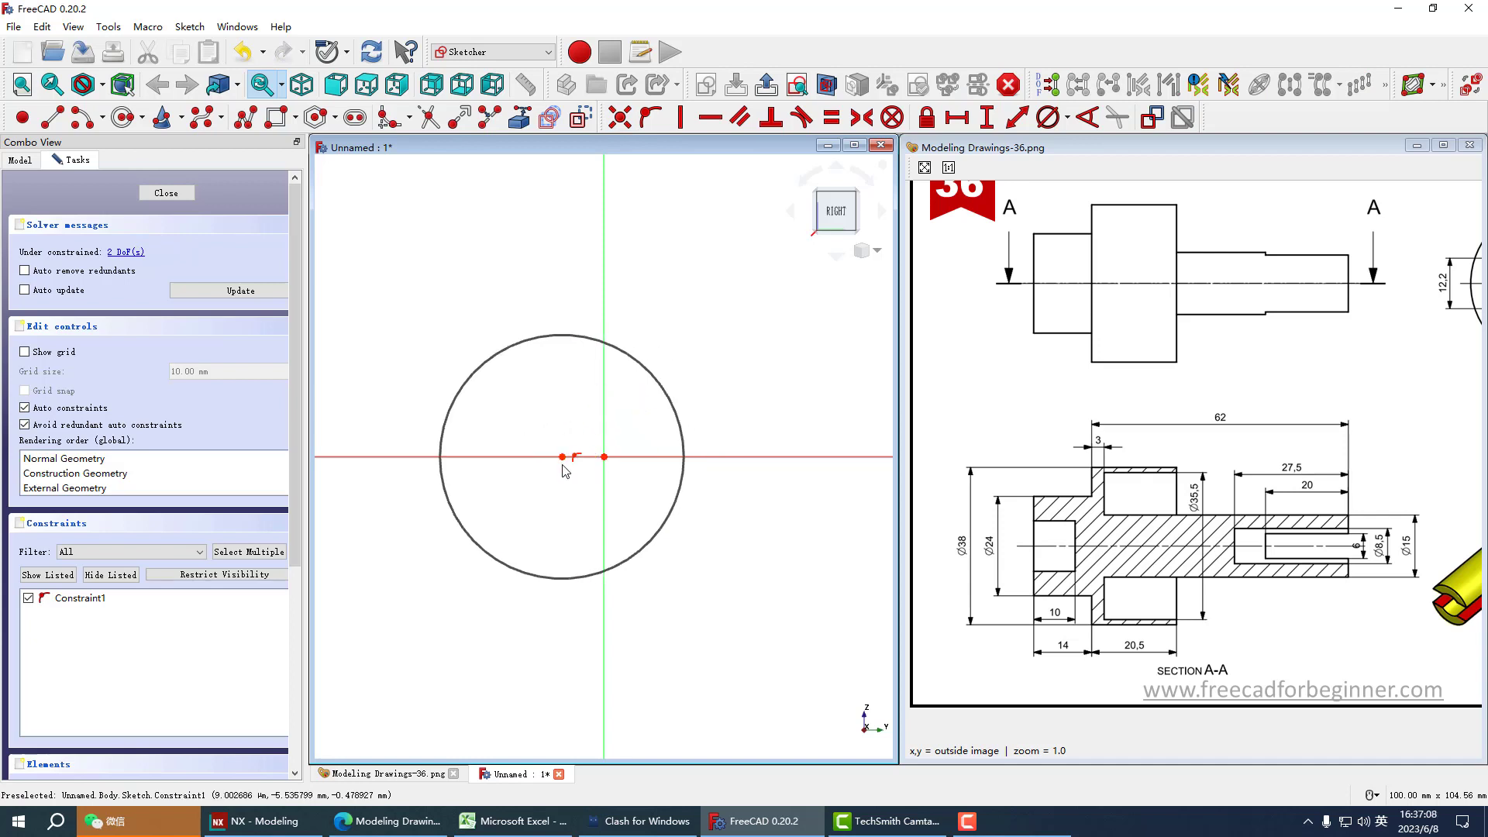
{"action": "left_click", "coordinate": [599, 471]}
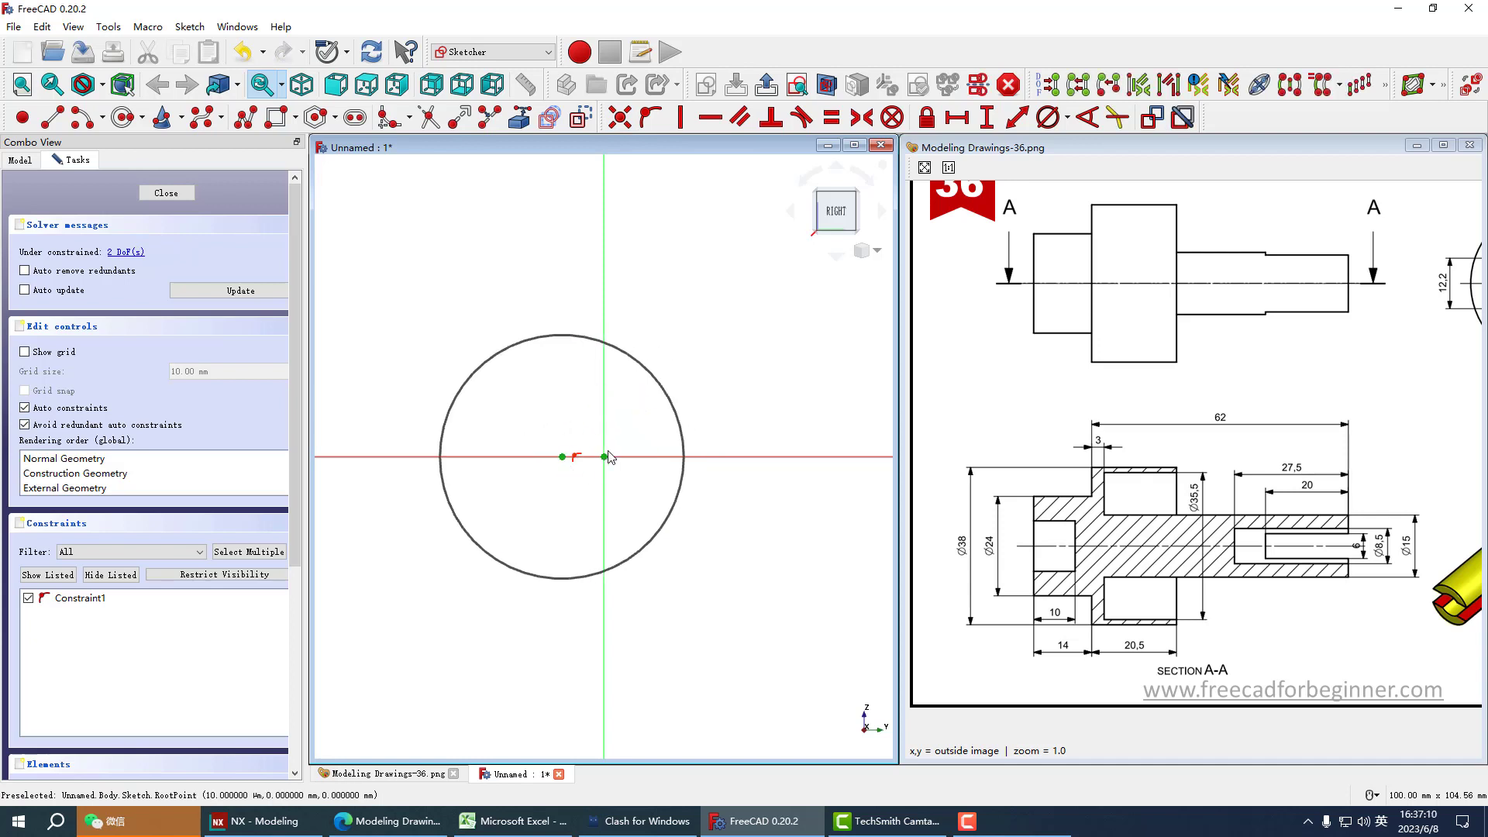
{"action": "left_click", "coordinate": [620, 117]}
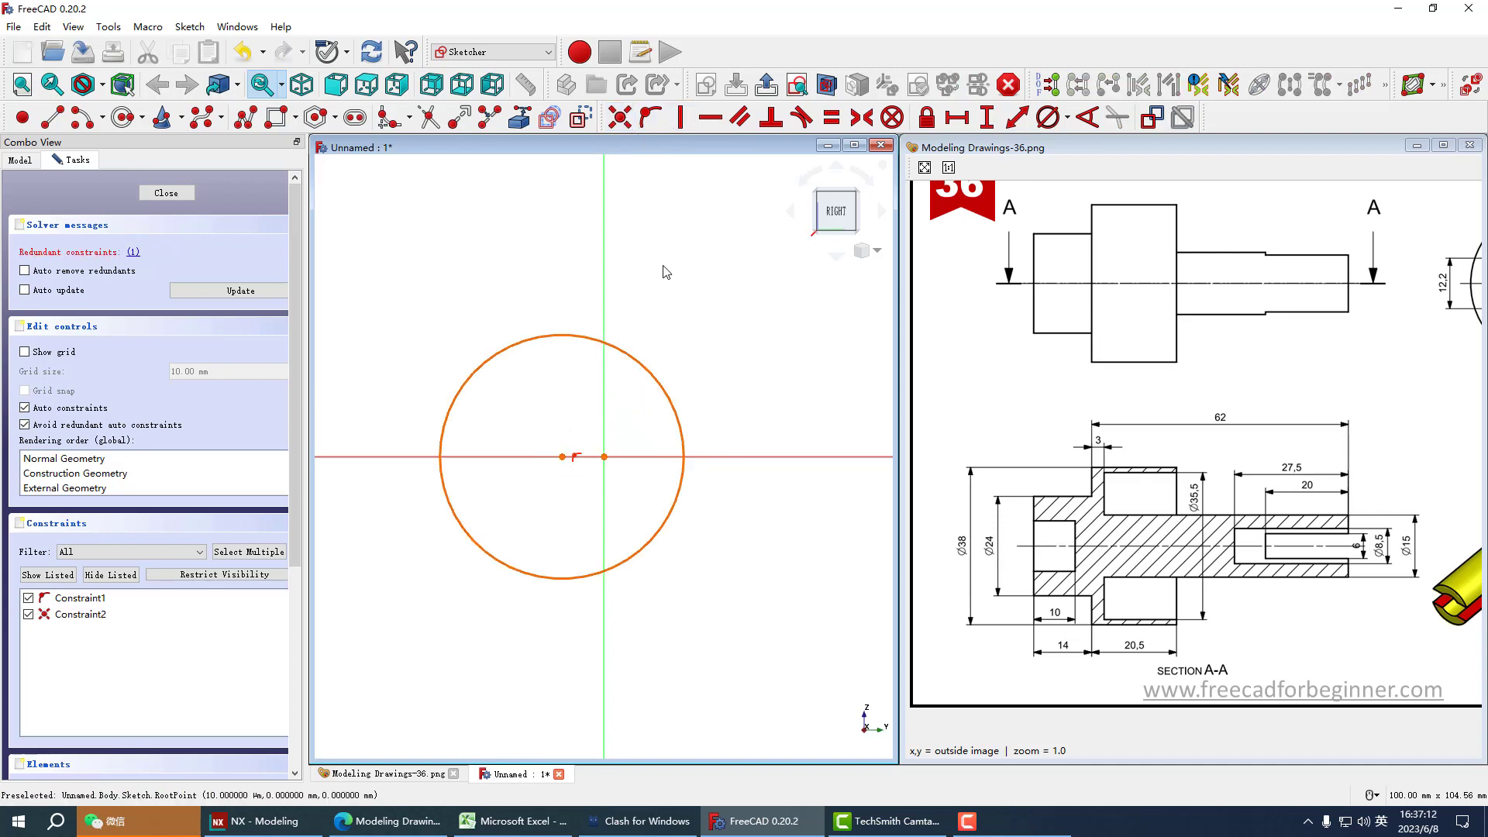
{"action": "left_click", "coordinate": [80, 597]}
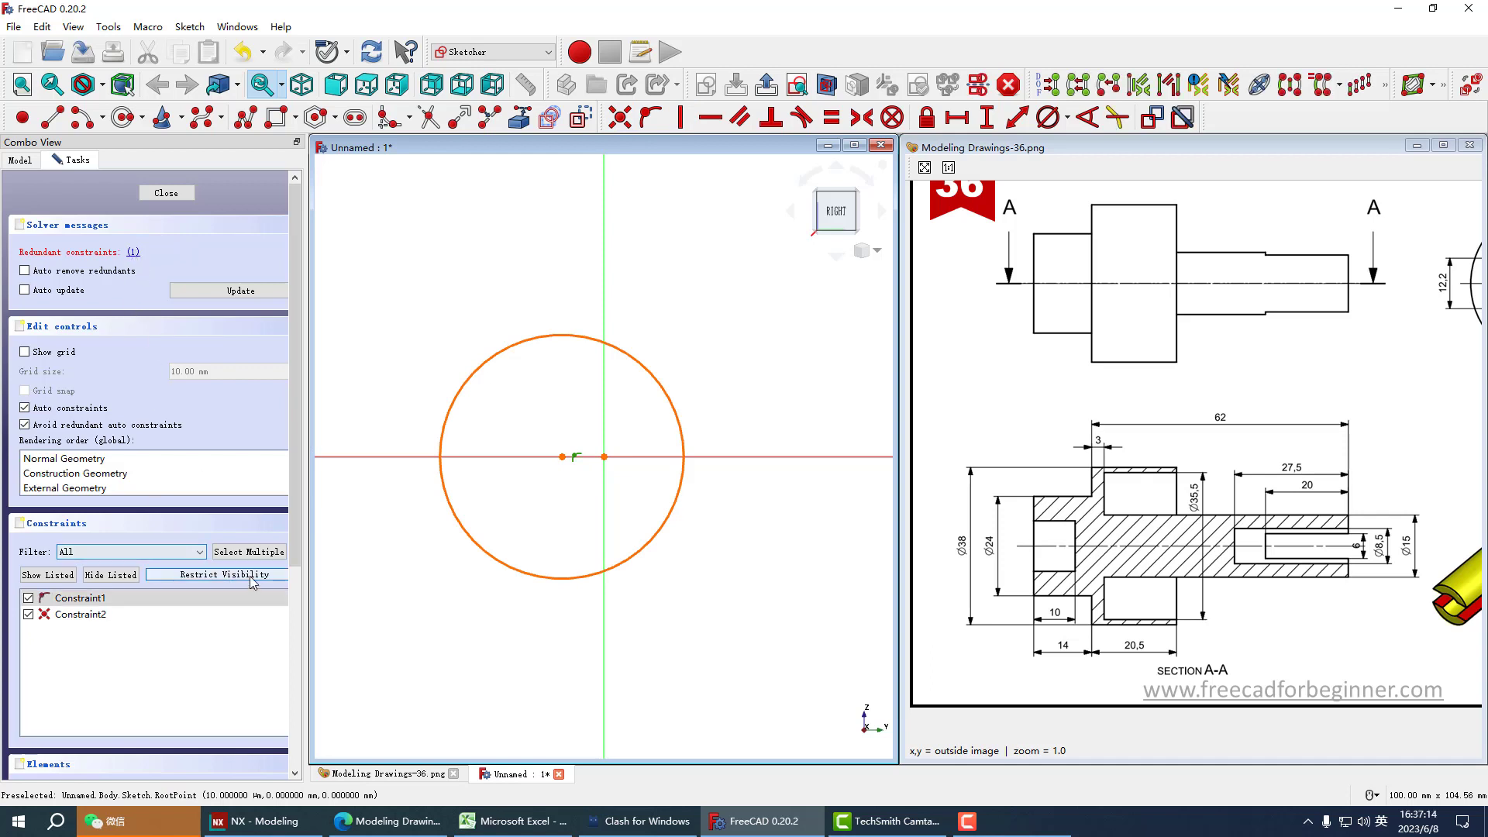
{"action": "key", "text": "Delete"}
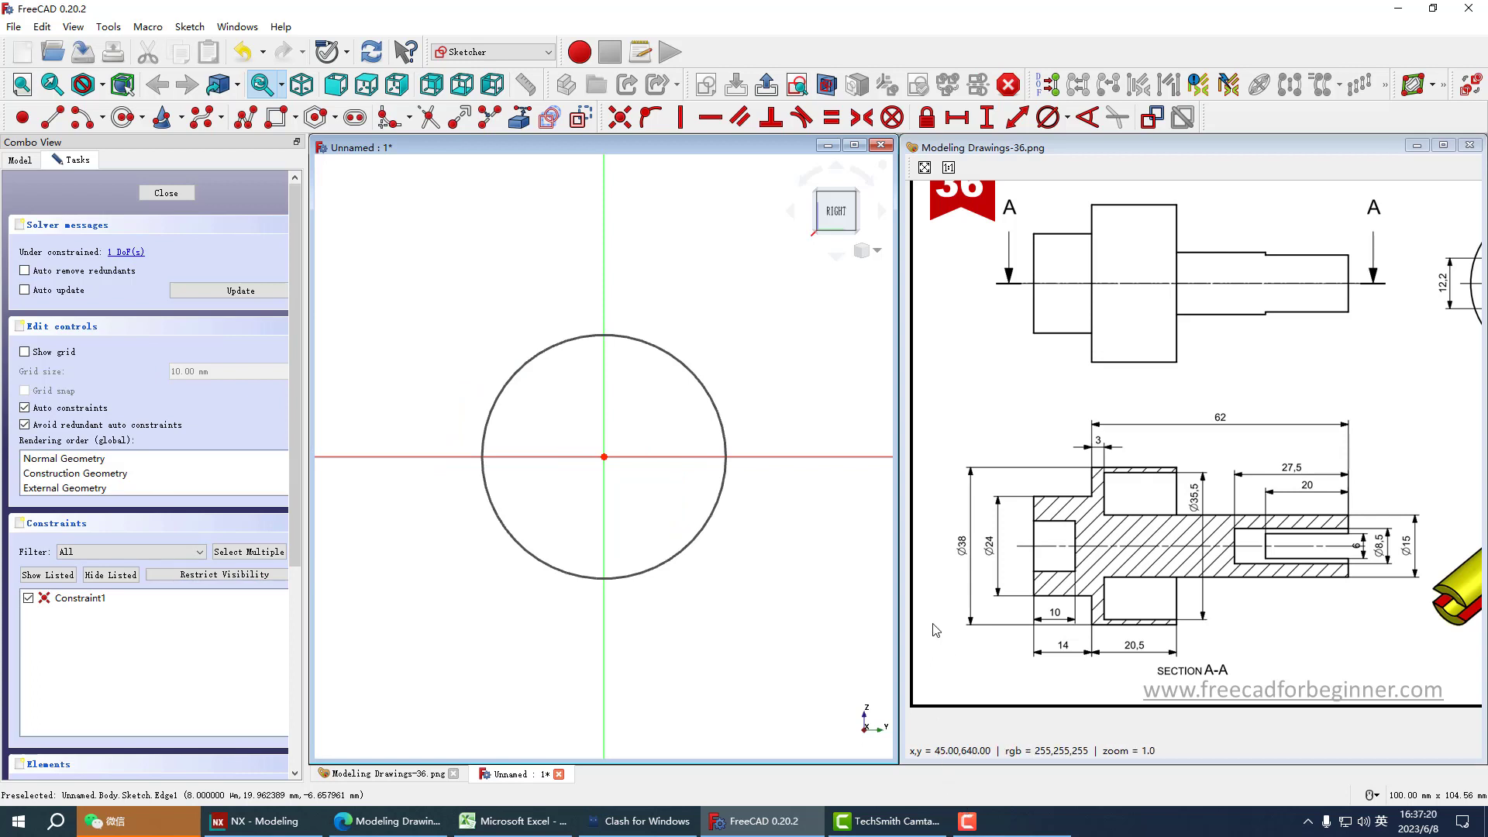
Step: Set the circle's diameter to 35.5 mm and close the sketch
{"action": "left_click", "coordinate": [686, 368]}
{"action": "left_click", "coordinate": [1047, 117]}
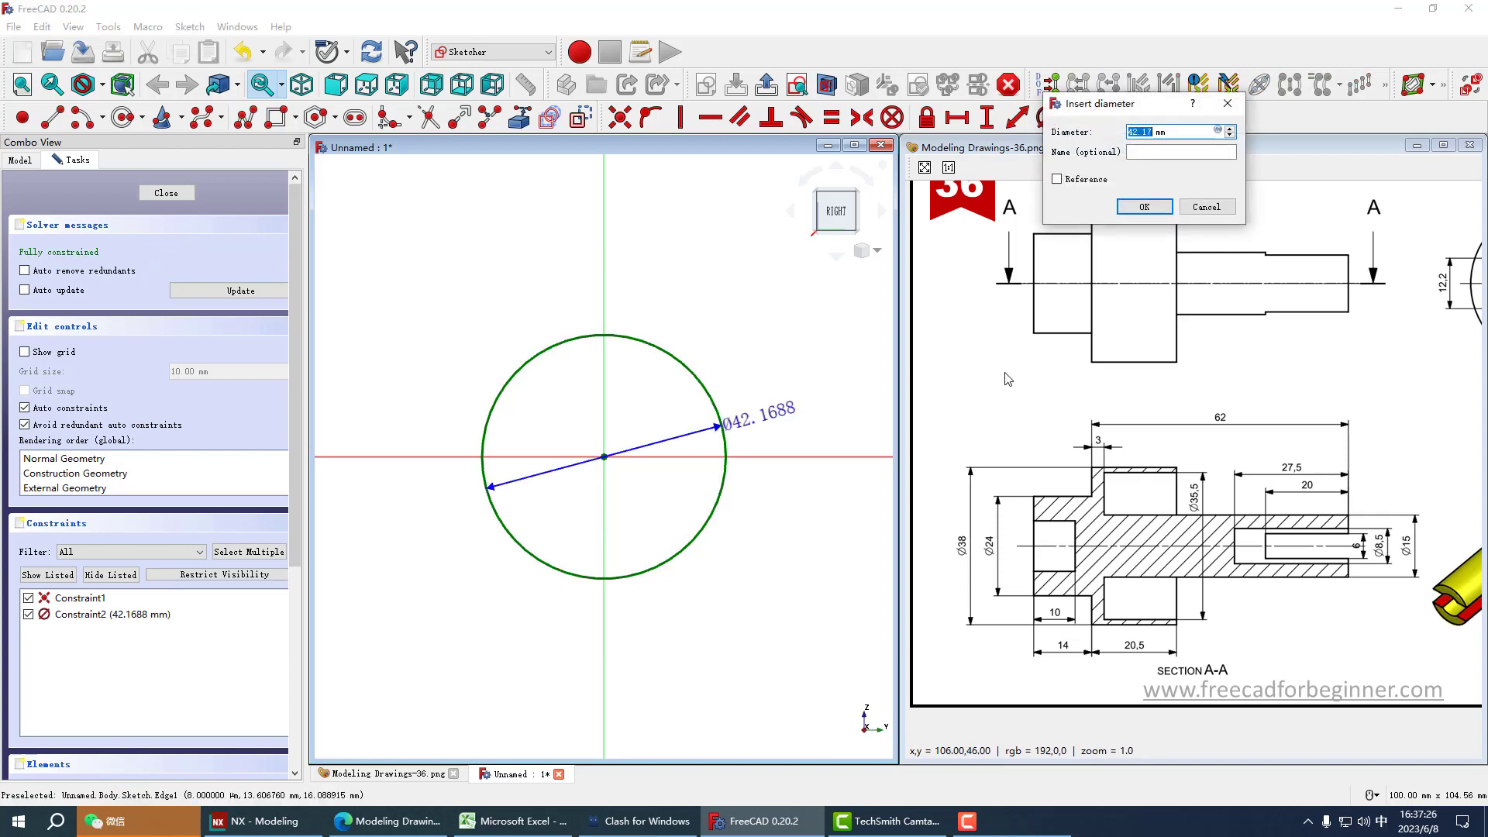
{"action": "type", "text": "35.5"}
{"action": "key", "text": "Return"}
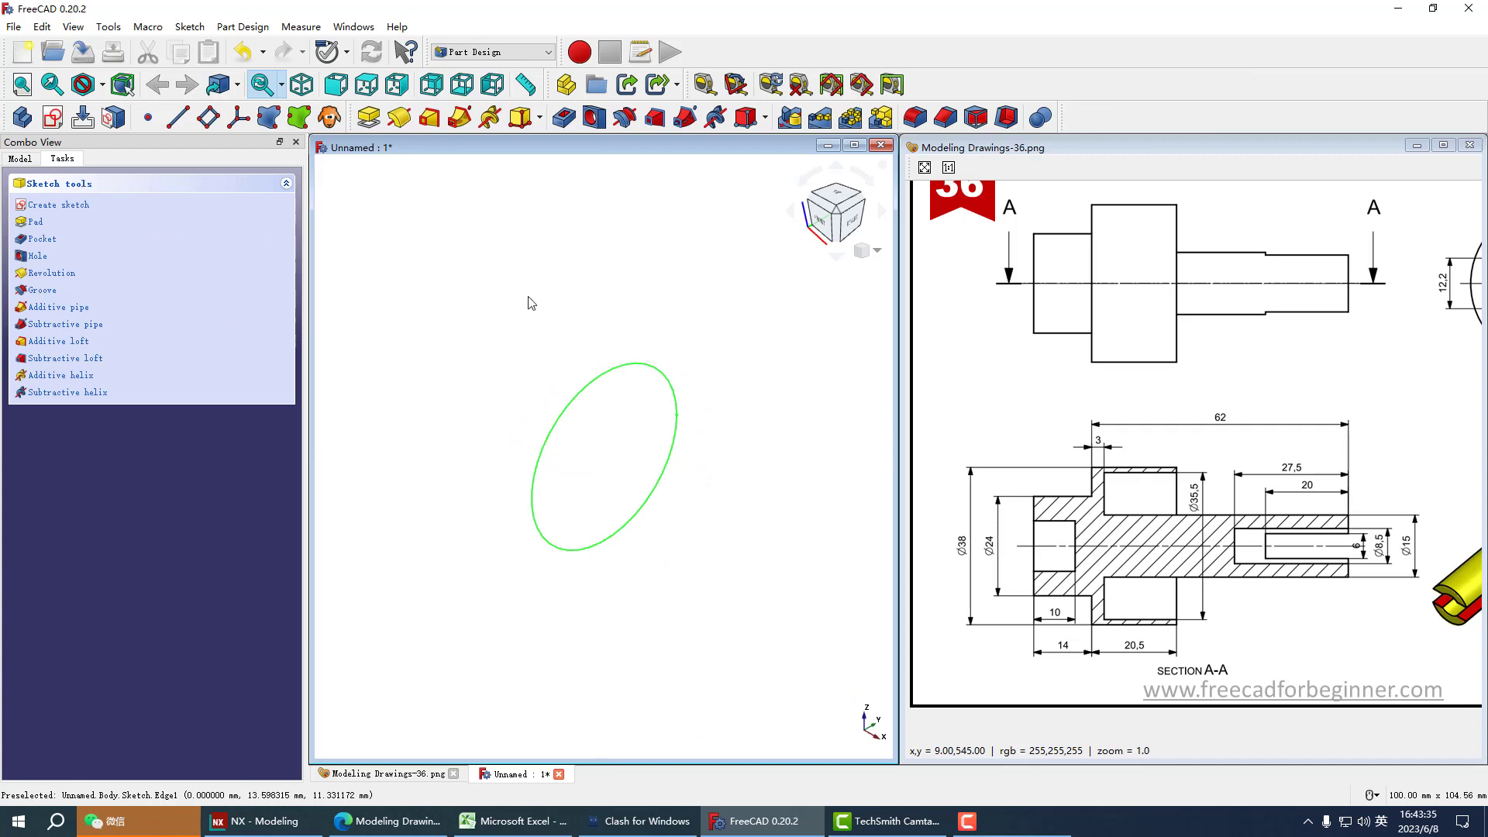
Step: Pad the circle sketch to a length of 20.5 mm
{"action": "left_click", "coordinate": [369, 117]}
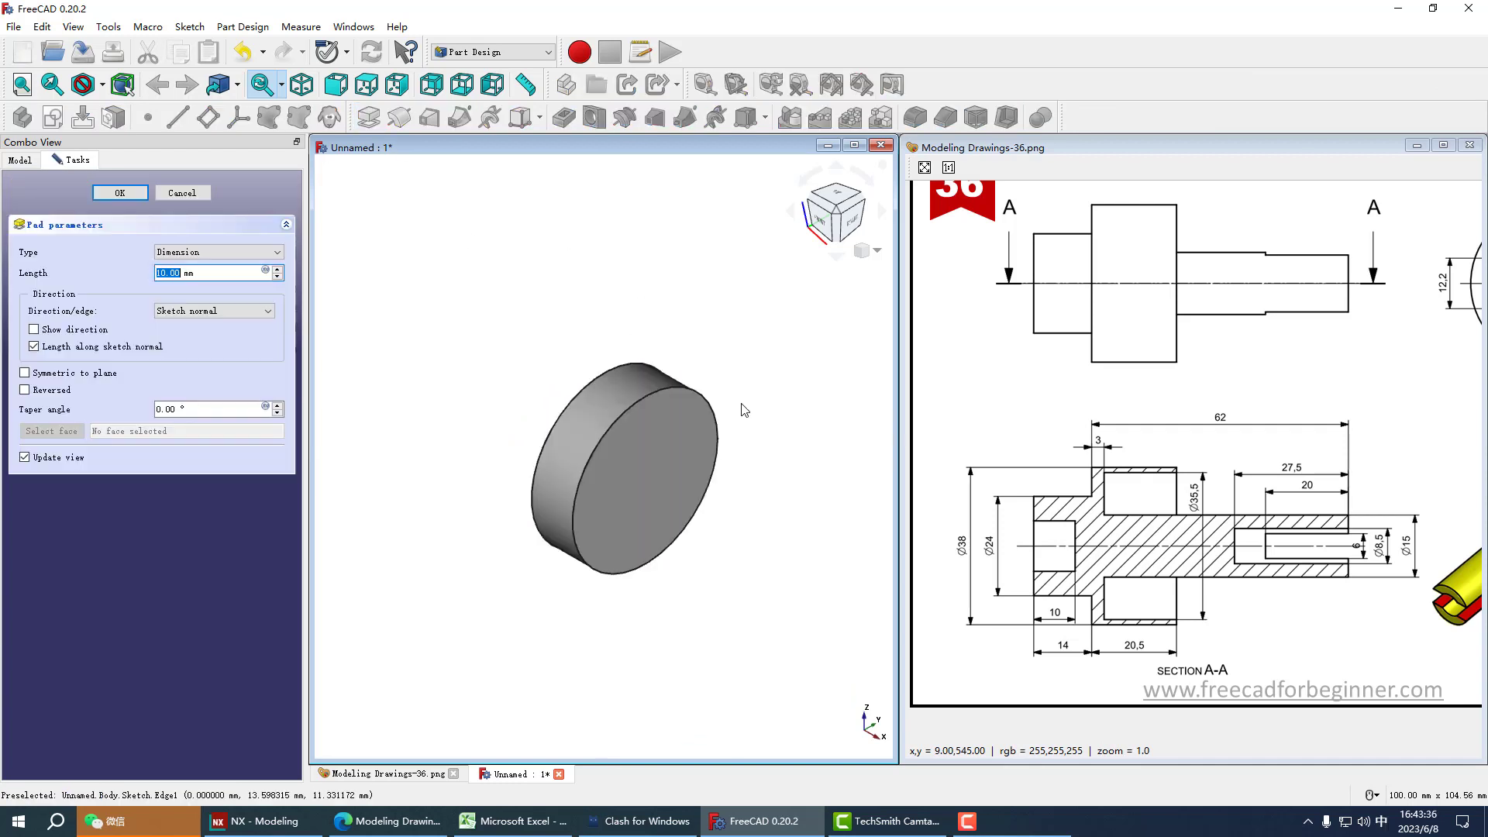
{"action": "left_click", "coordinate": [186, 272]}
{"action": "double_click", "coordinate": [159, 271]}
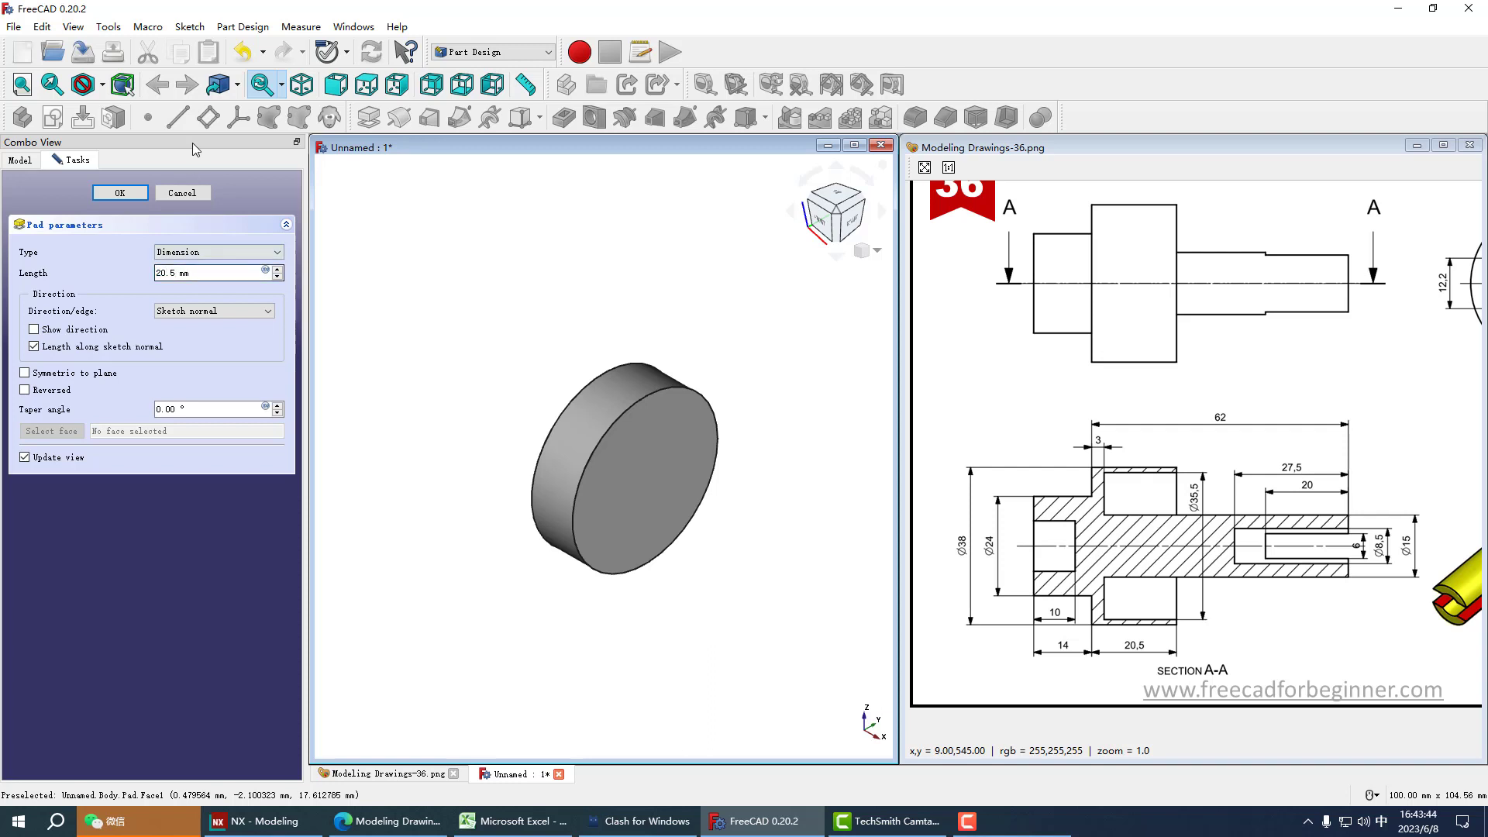
{"action": "left_click", "coordinate": [120, 194]}
{"action": "scroll", "coordinate": [737, 512], "scroll_direction": "down", "scroll_amount": 2}
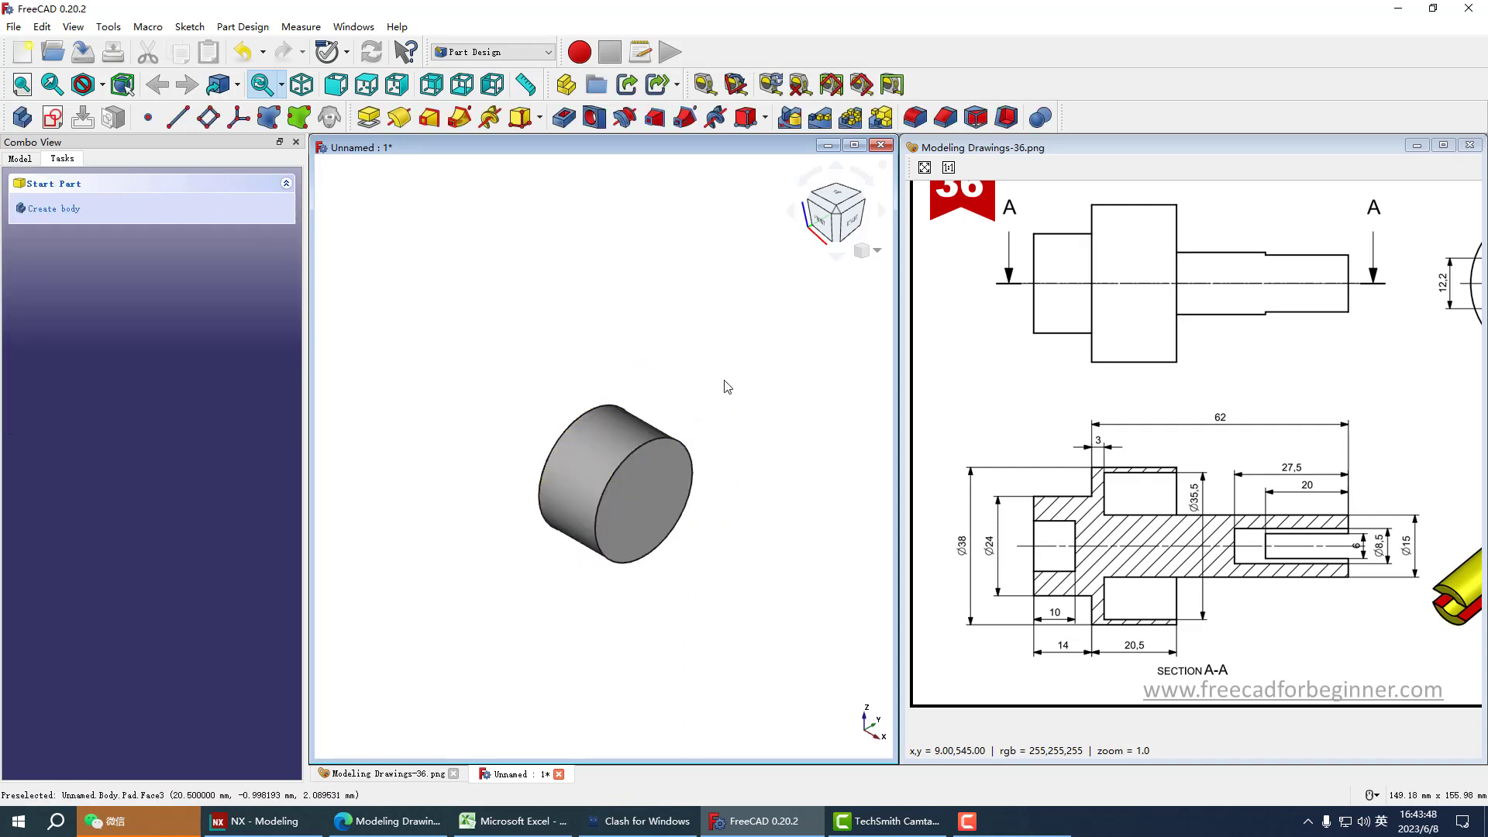
Step: Start another sketch on the YZ plane and draw a circle centered on the origin, inside the cylinder's outline
{"action": "left_click", "coordinate": [56, 118]}
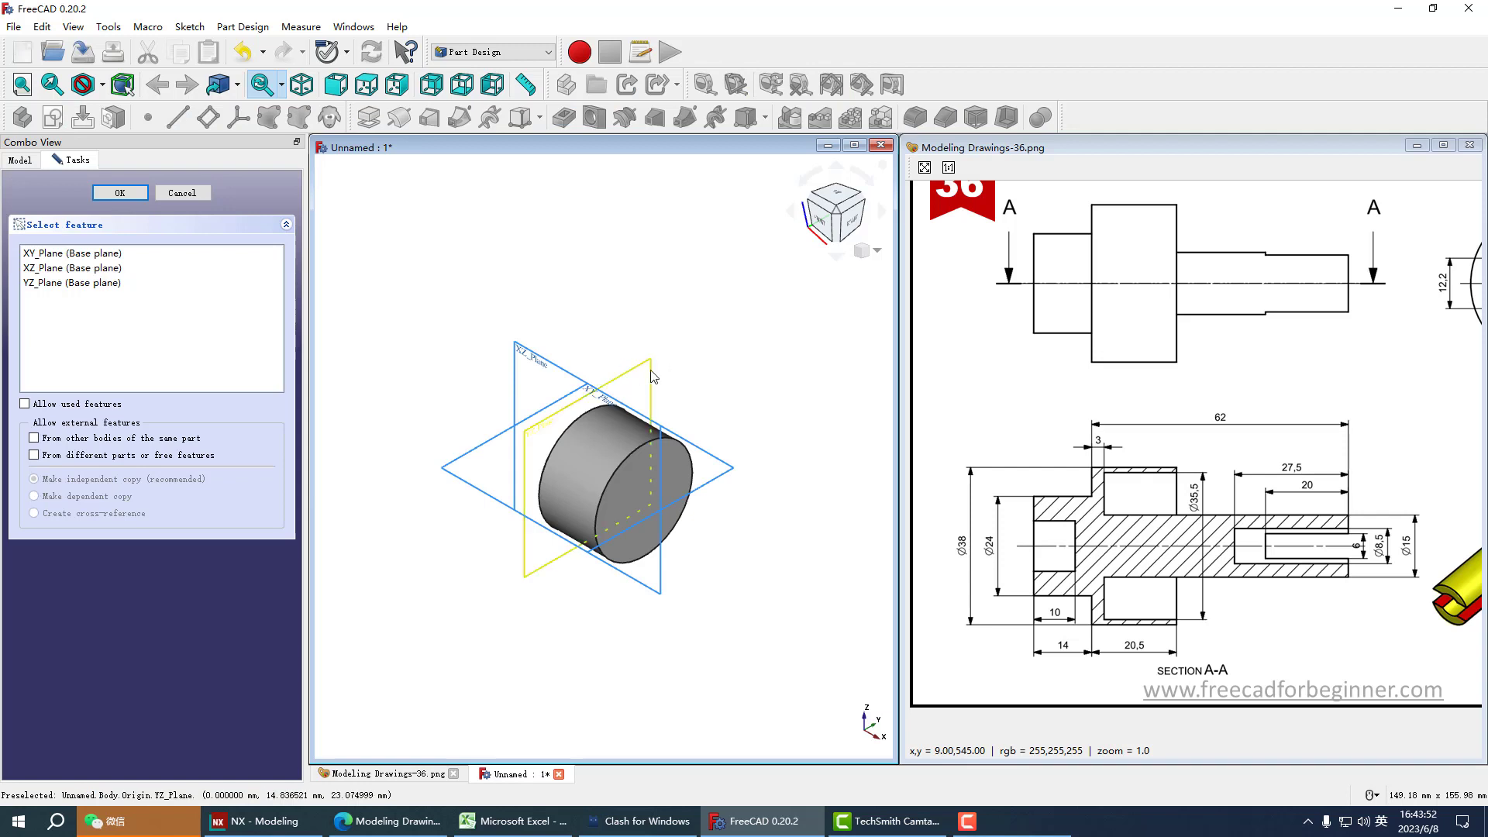
{"action": "left_click", "coordinate": [651, 378]}
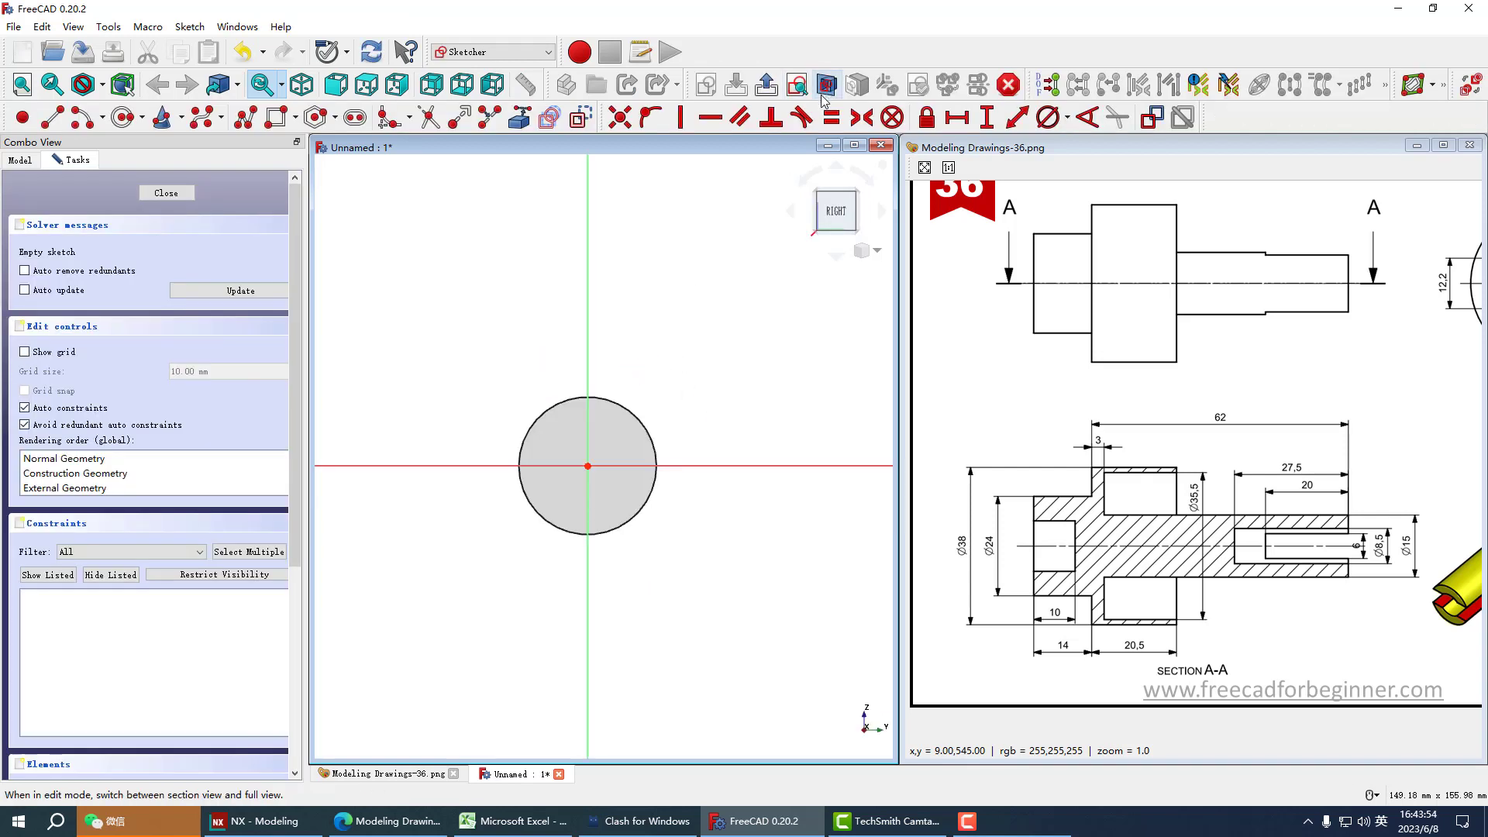
{"action": "left_click", "coordinate": [124, 118]}
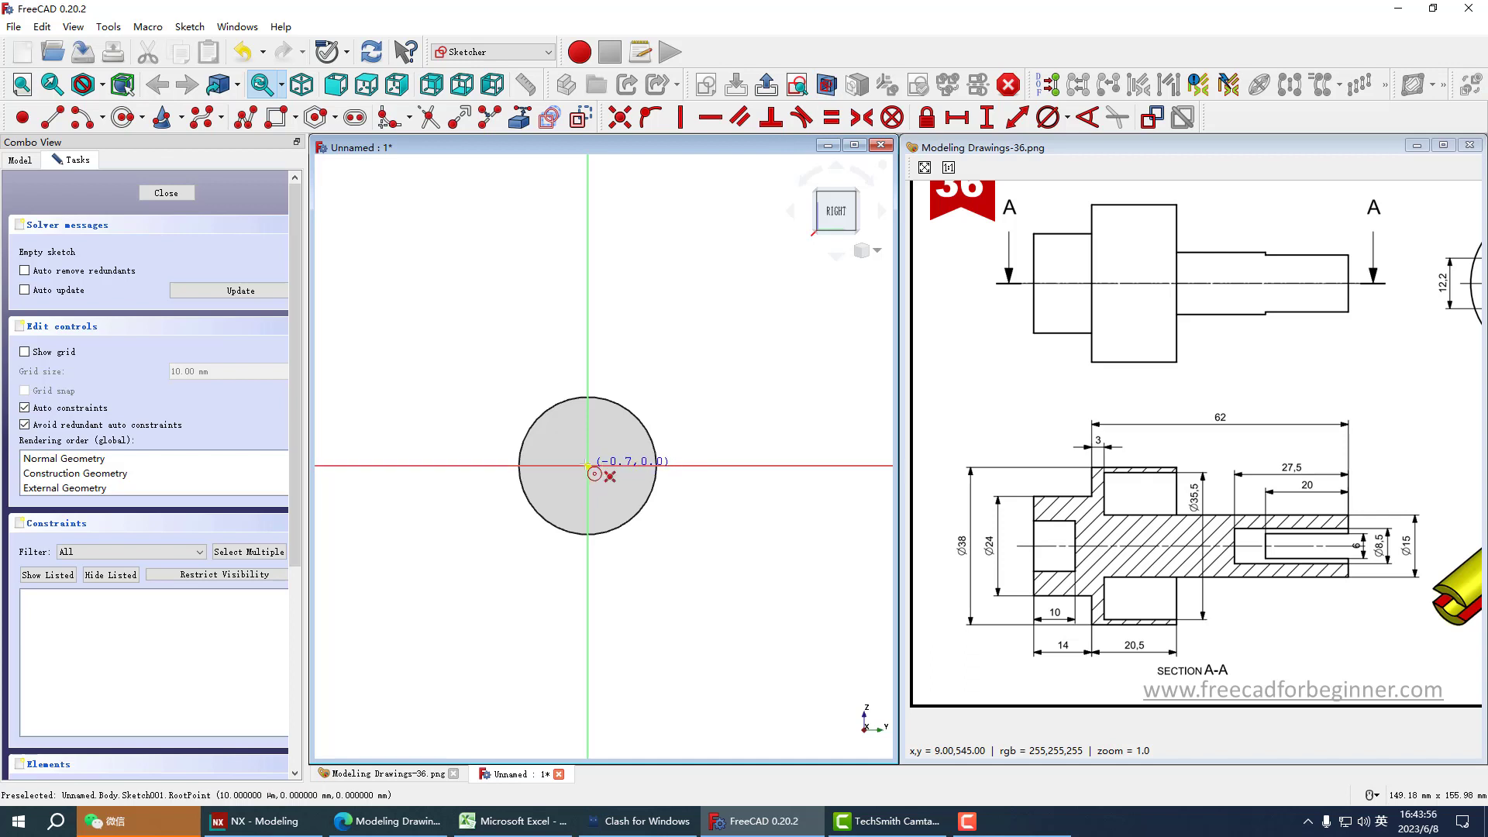
{"action": "left_click", "coordinate": [588, 466]}
{"action": "left_click", "coordinate": [620, 445]}
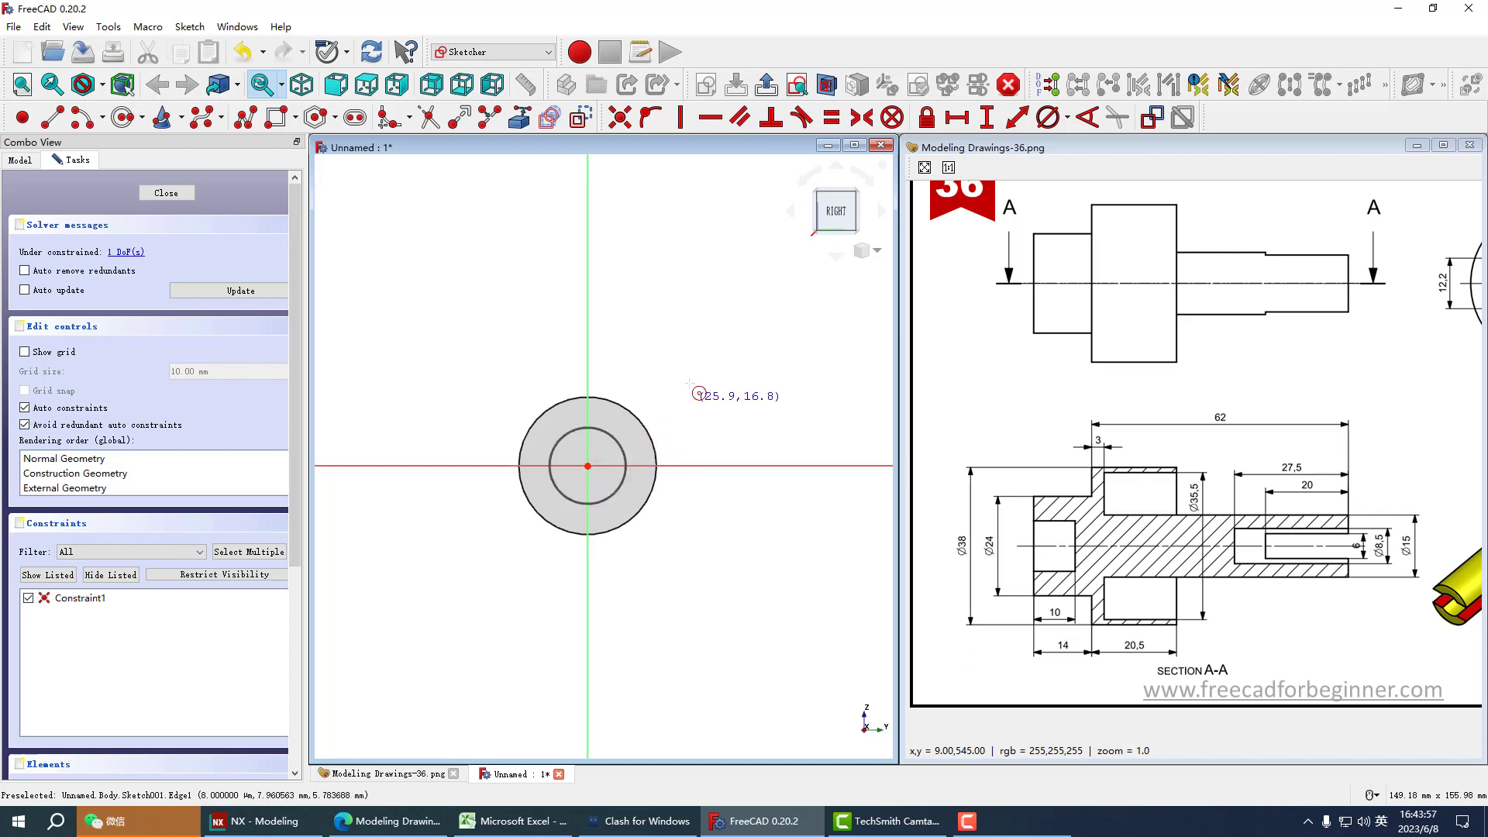
Step: Set the inner circle's diameter to 24 mm and close the sketch
{"action": "left_click", "coordinate": [620, 447]}
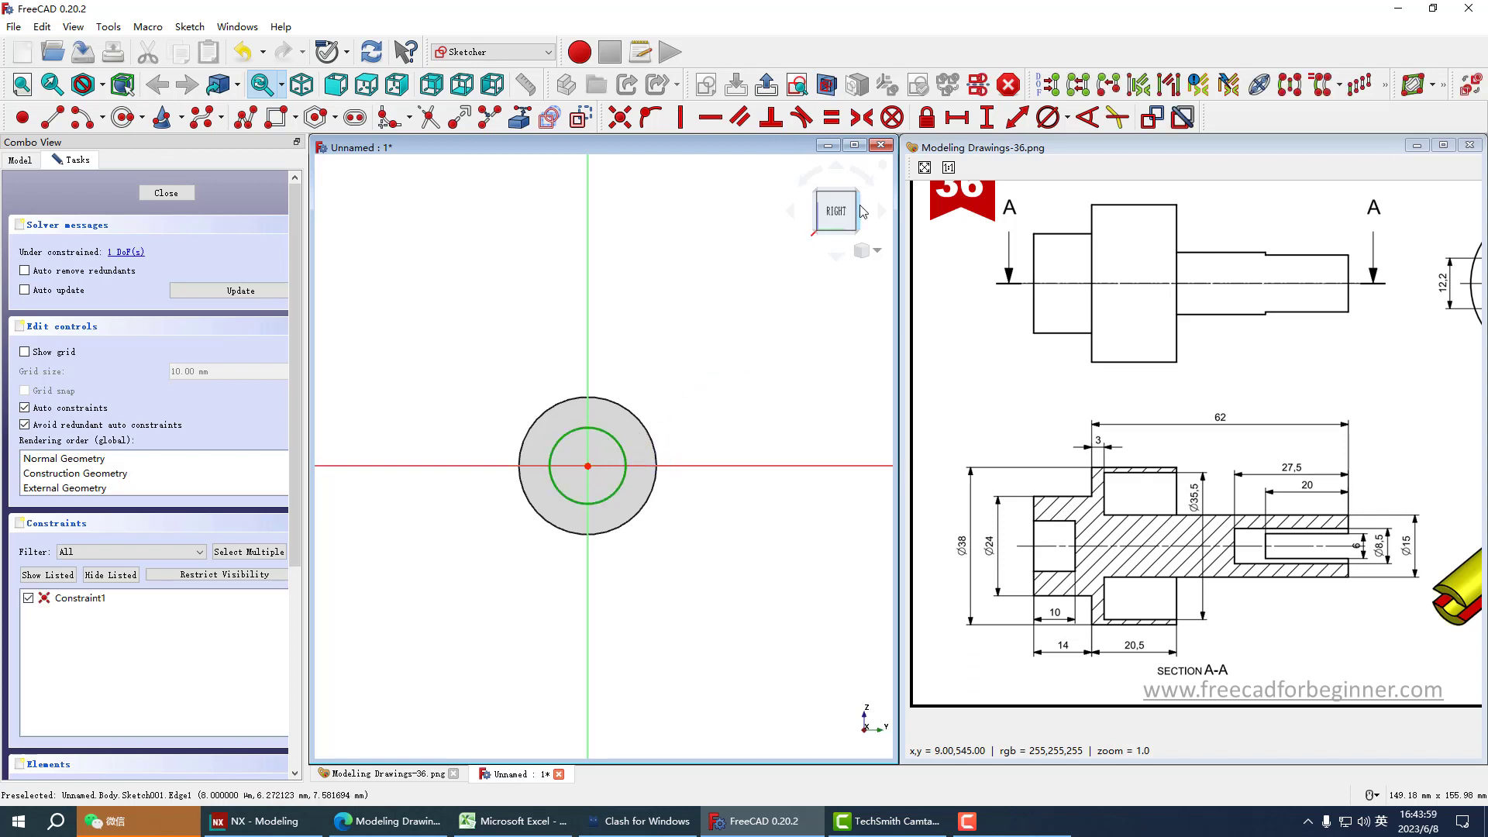
{"action": "left_click", "coordinate": [1047, 118]}
{"action": "type", "text": "24"}
{"action": "key", "text": "Return"}
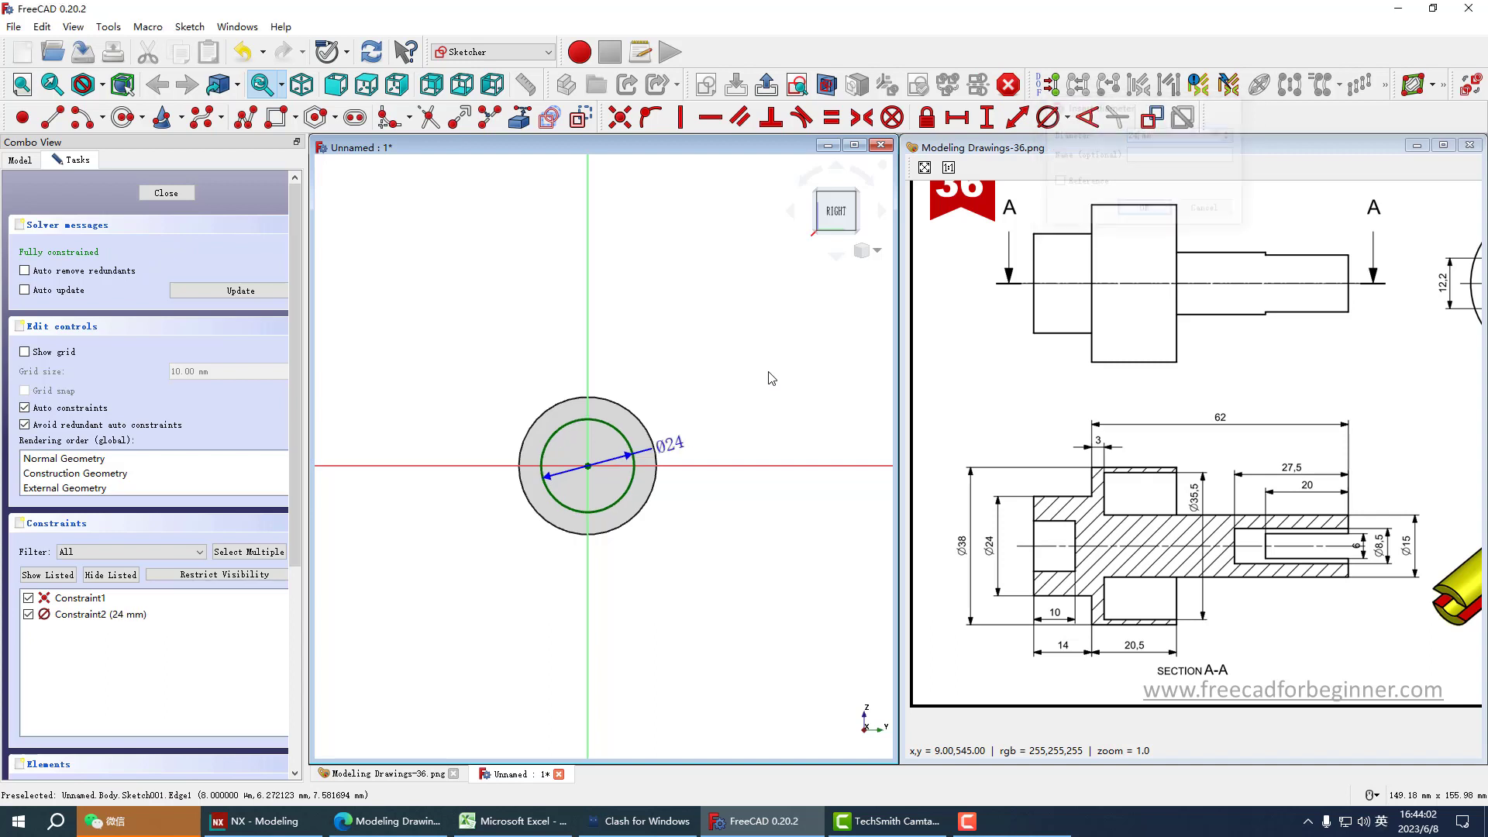
{"action": "left_click", "coordinate": [765, 87]}
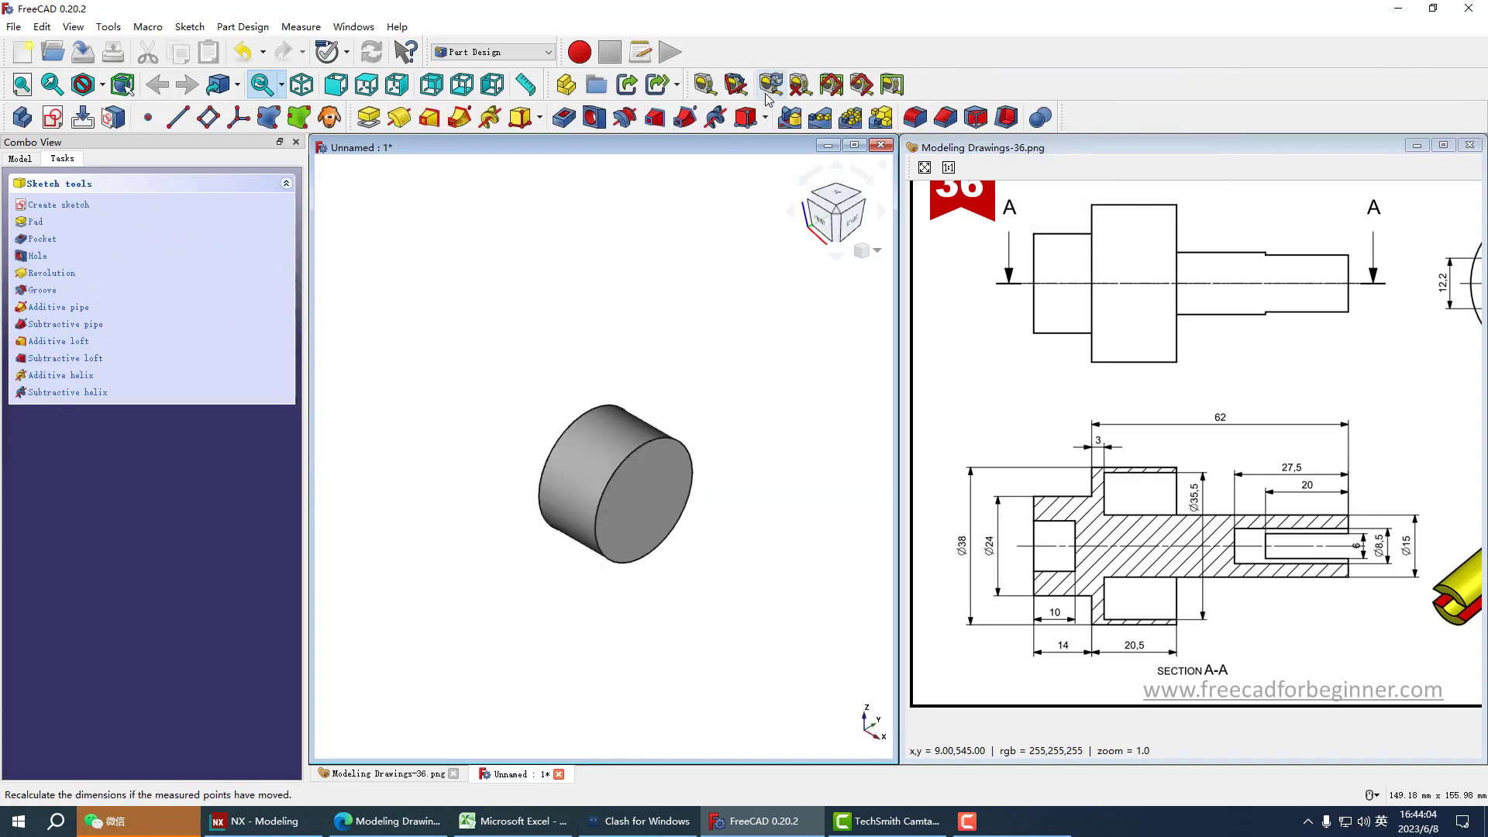
Step: Pad the 24 mm circle sketch 14 mm in the reversed direction, away from the large cylinder
{"action": "left_click", "coordinate": [377, 127]}
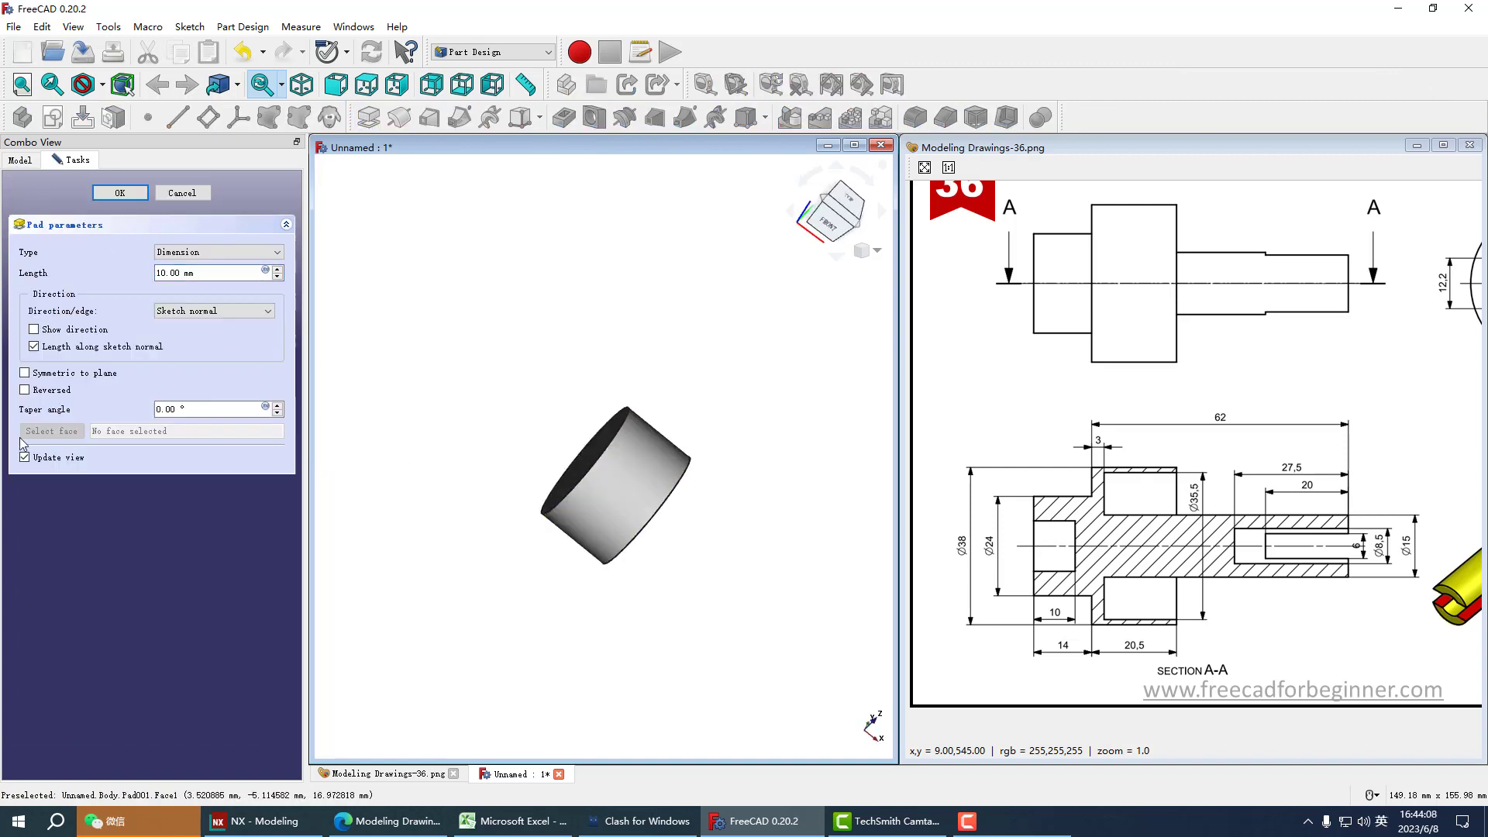
{"action": "left_click", "coordinate": [24, 389]}
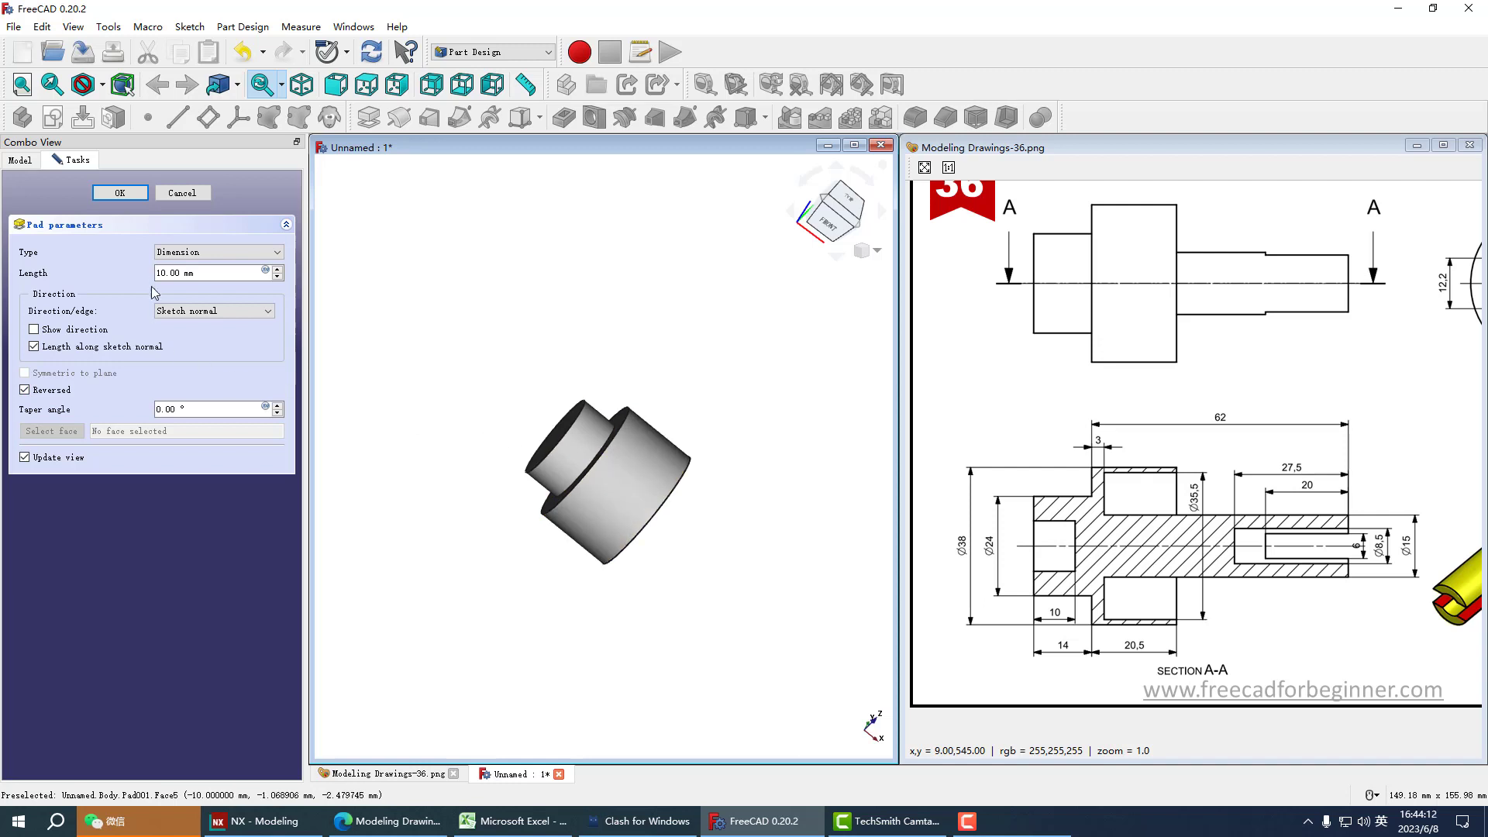
{"action": "left_click_drag", "start_coordinate": [183, 272], "coordinate": [143, 277]}
{"action": "type", "text": "14"}
{"action": "left_click", "coordinate": [120, 192]}
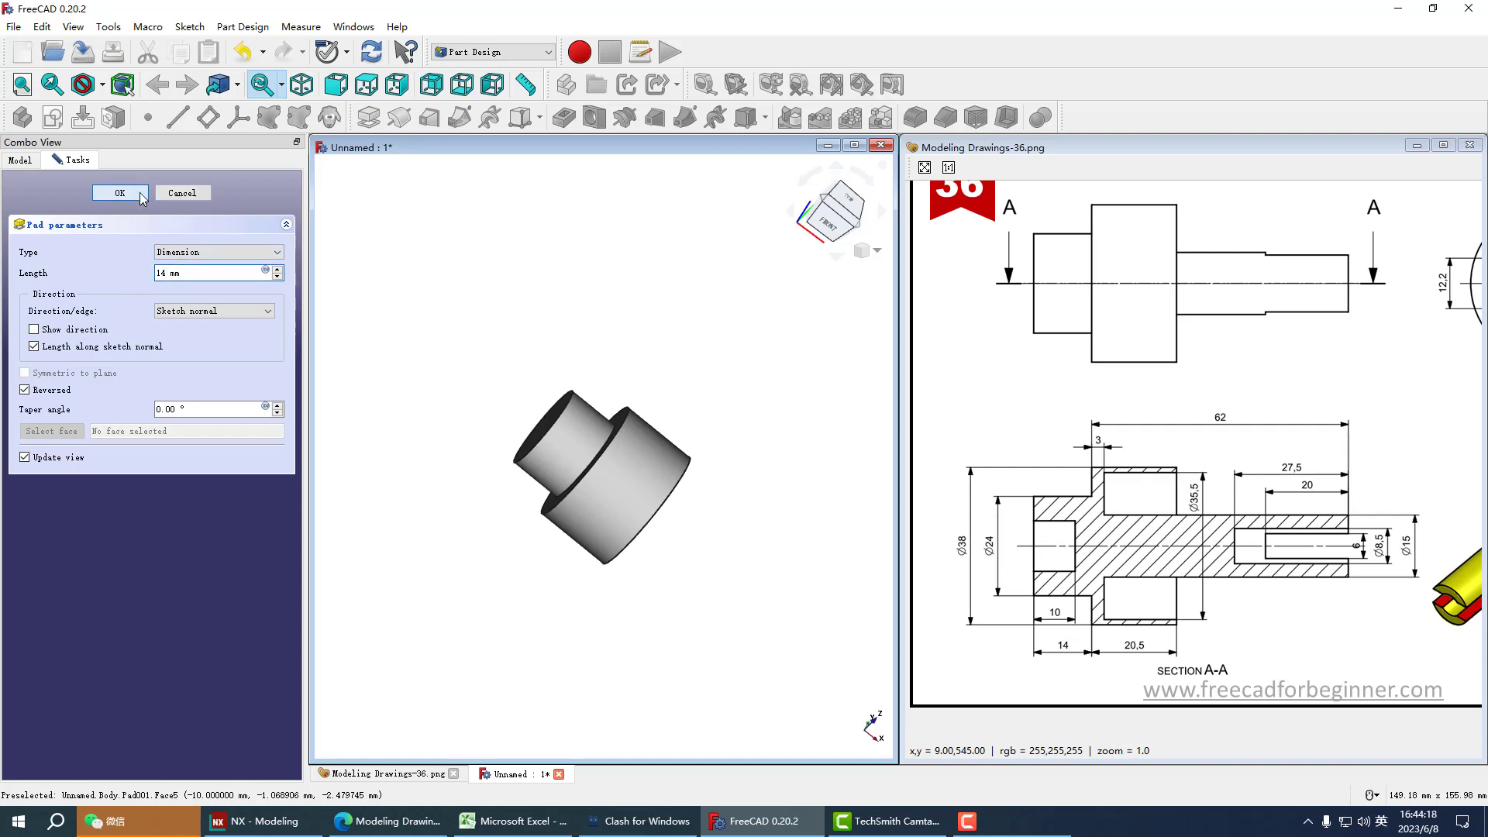
{"action": "mouse_move", "coordinate": [659, 535]}
{"action": "middle_mouse_down"}
{"action": "mouse_move", "coordinate": [641, 505]}
{"action": "mouse_move", "coordinate": [668, 511]}
{"action": "middle_mouse_up"}
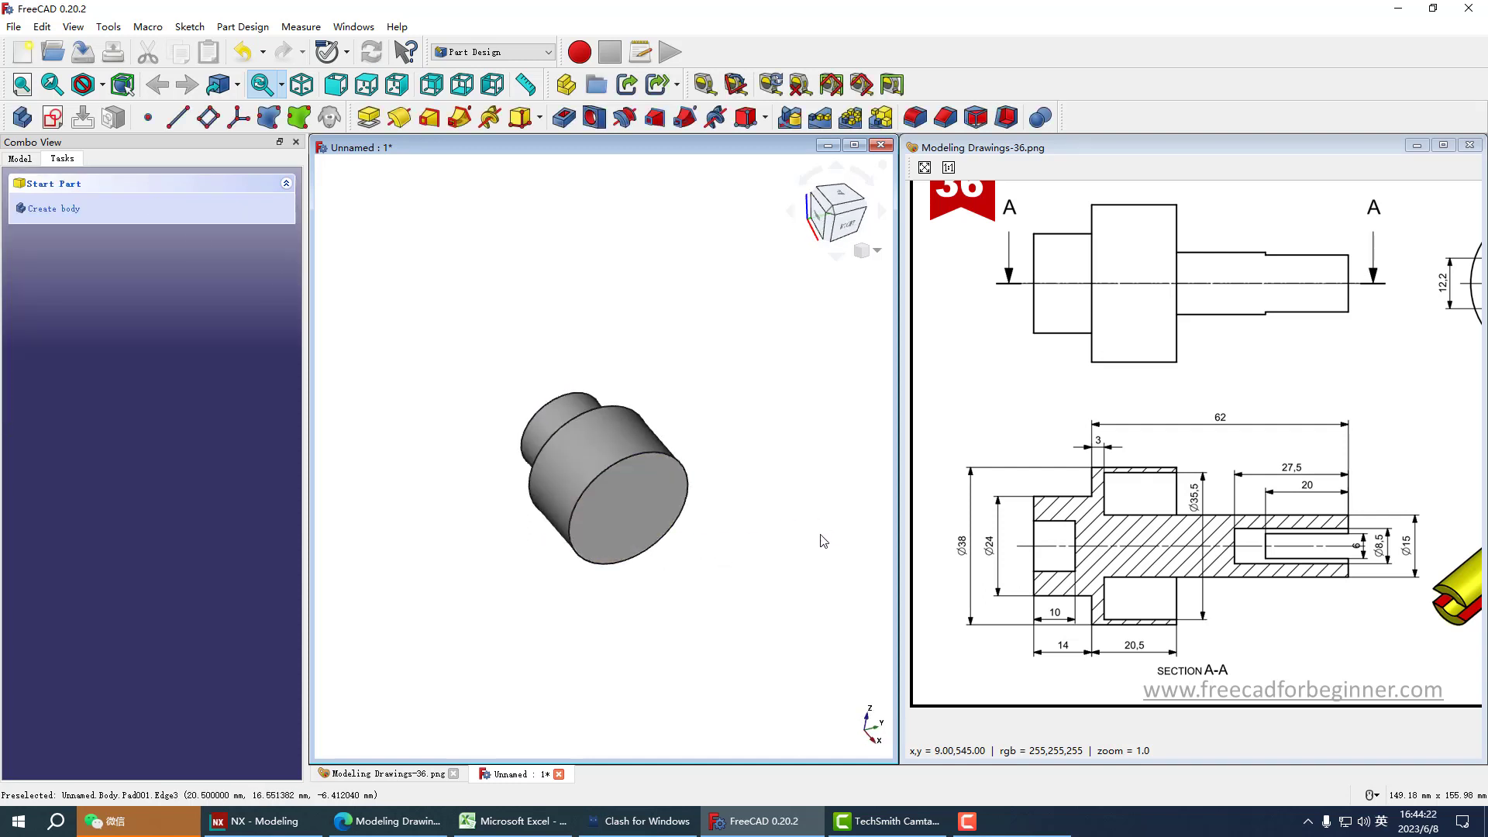
{"action": "key", "text": "ctrl+2"}
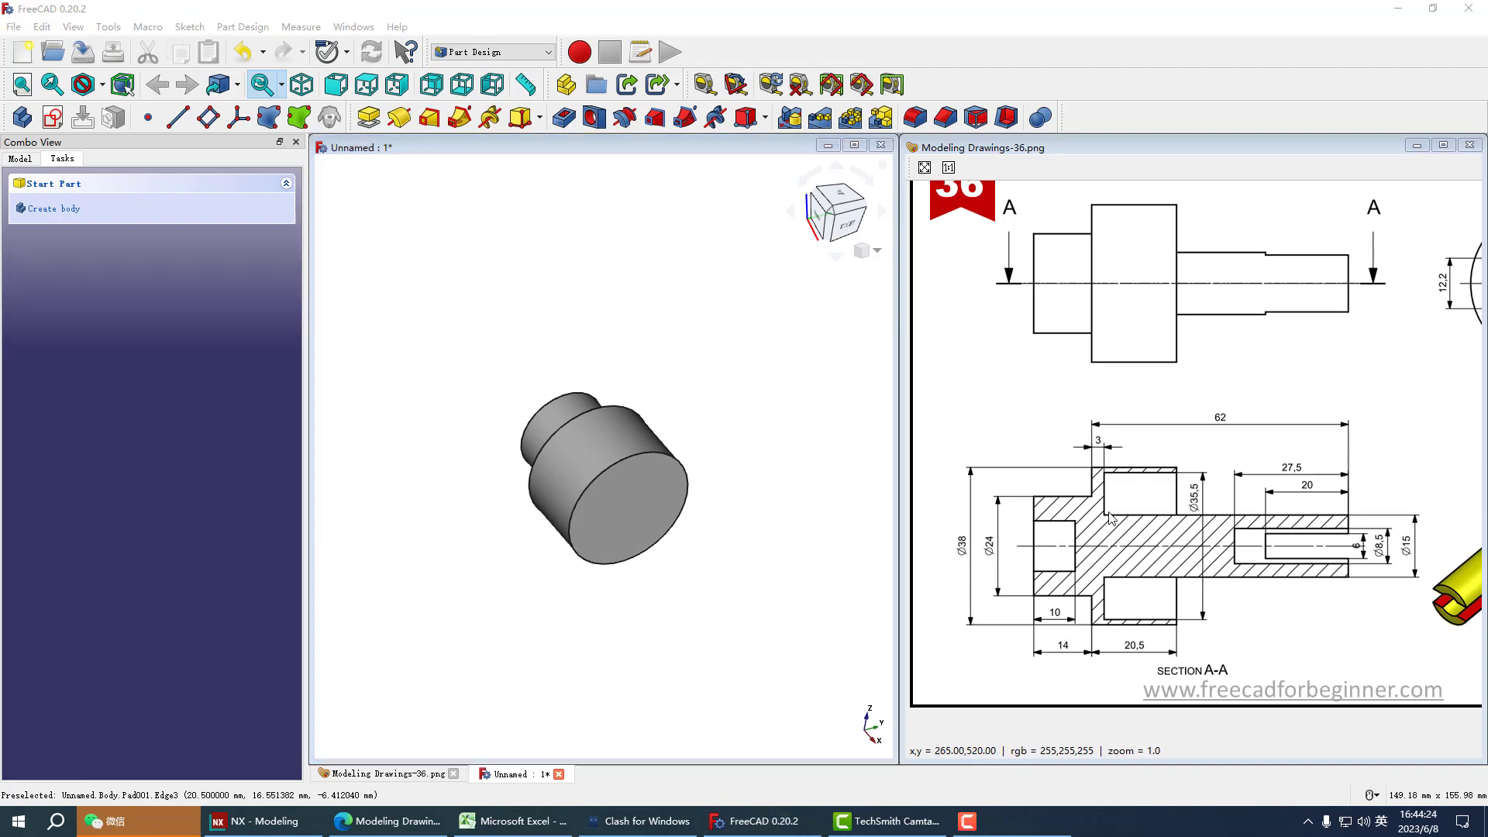
{"action": "mouse_move", "coordinate": [1108, 511]}
{"action": "left_mouse_down"}
{"action": "mouse_move", "coordinate": [1362, 509]}
{"action": "mouse_move", "coordinate": [1271, 586]}
{"action": "mouse_move", "coordinate": [1112, 536]}
{"action": "left_mouse_up"}
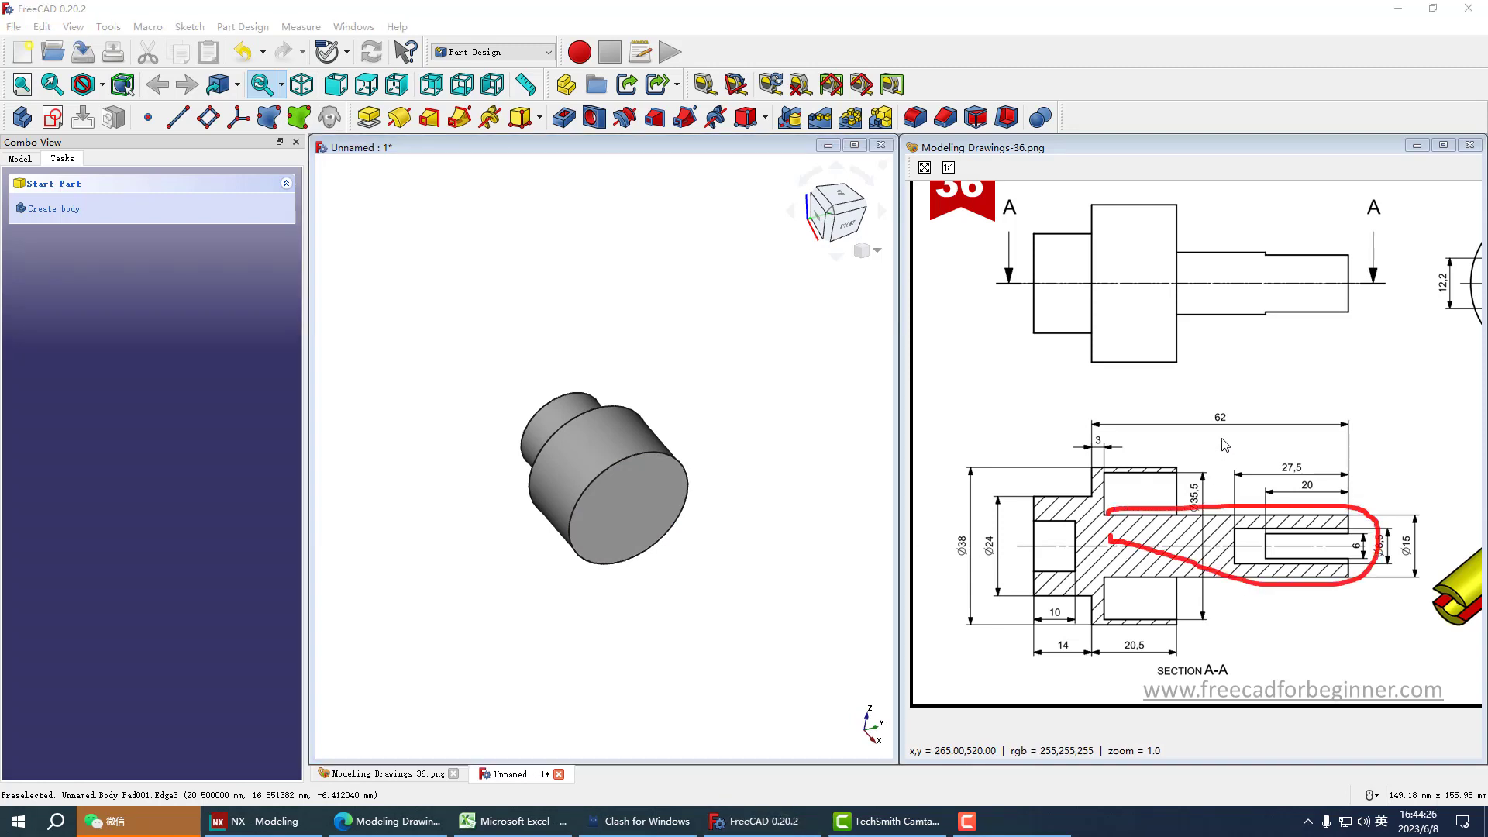
{"action": "mouse_move", "coordinate": [1221, 439]}
{"action": "left_mouse_down"}
{"action": "mouse_move", "coordinate": [1238, 436]}
{"action": "mouse_move", "coordinate": [1232, 403]}
{"action": "mouse_move", "coordinate": [1222, 460]}
{"action": "left_mouse_up"}
{"action": "mouse_move", "coordinate": [1412, 510]}
{"action": "left_mouse_down"}
{"action": "mouse_move", "coordinate": [1384, 549]}
{"action": "mouse_move", "coordinate": [1416, 516]}
{"action": "left_mouse_up"}
{"action": "key", "text": "Escape"}
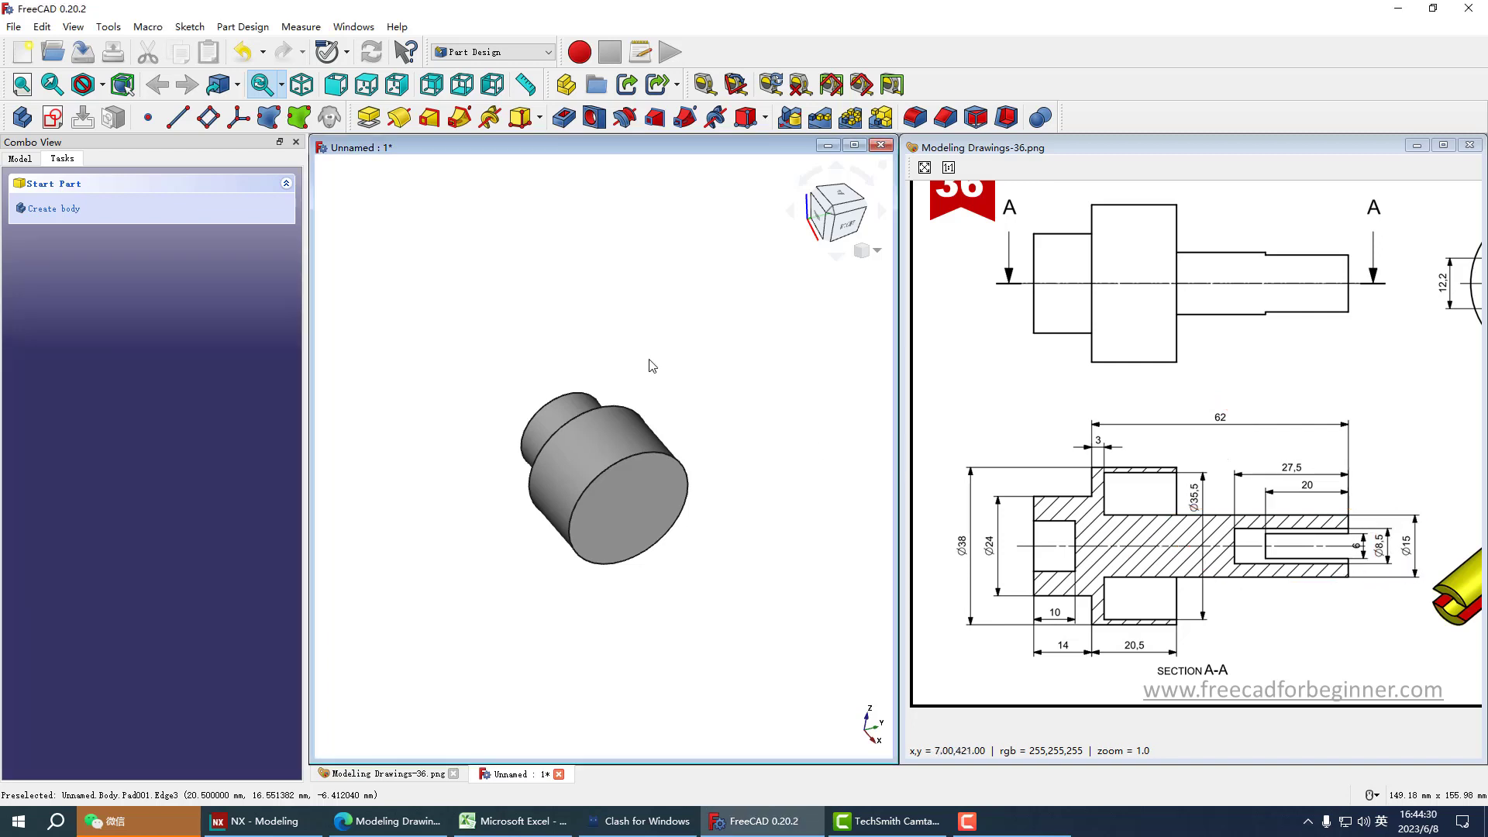
Step: Start a sketch on the YZ plane and draw a circle about 10 mm in diameter centered on the origin
{"action": "left_click", "coordinate": [54, 119]}
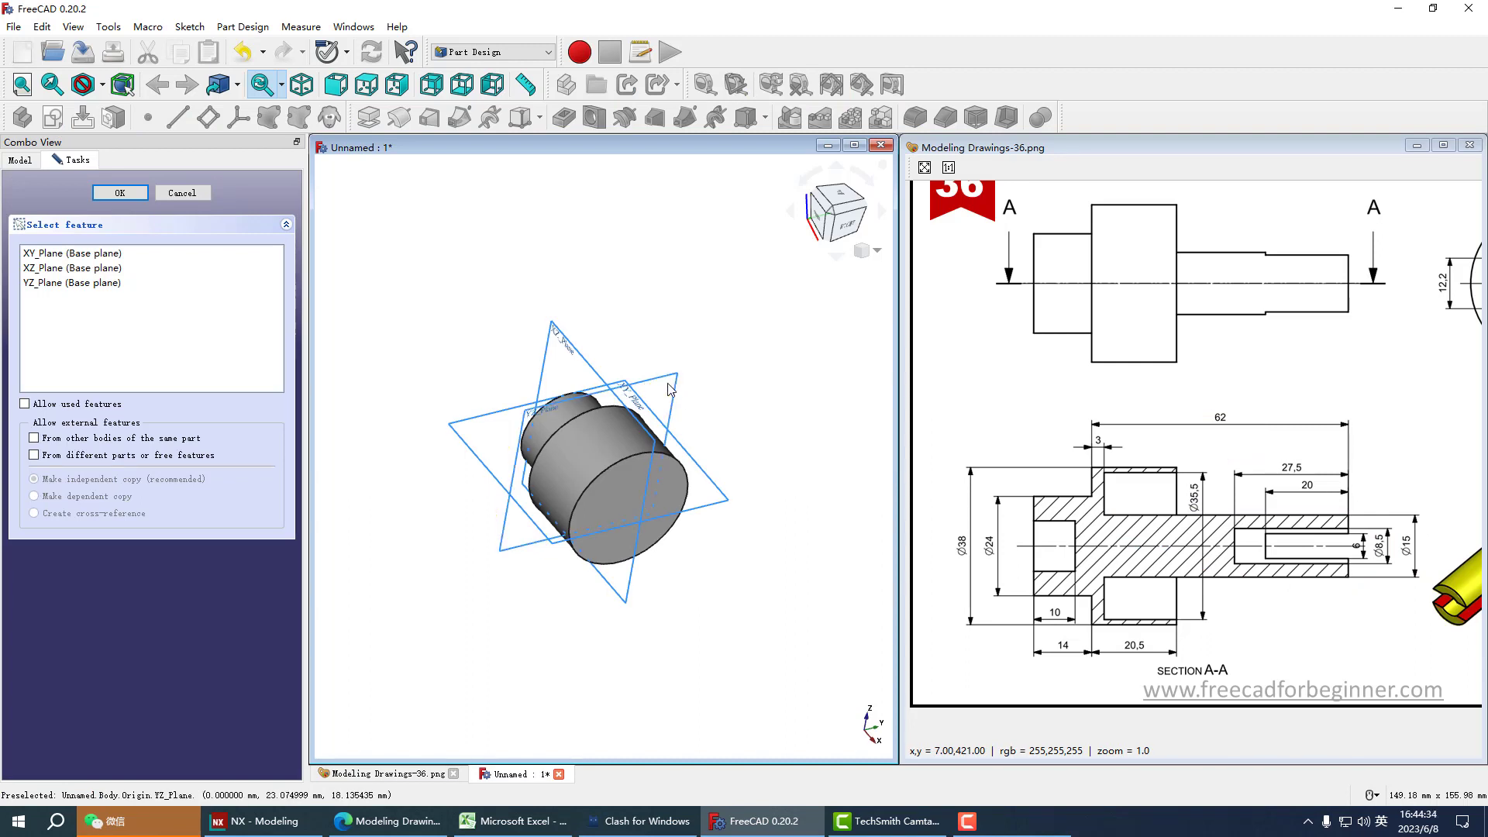
{"action": "left_click", "coordinate": [674, 385]}
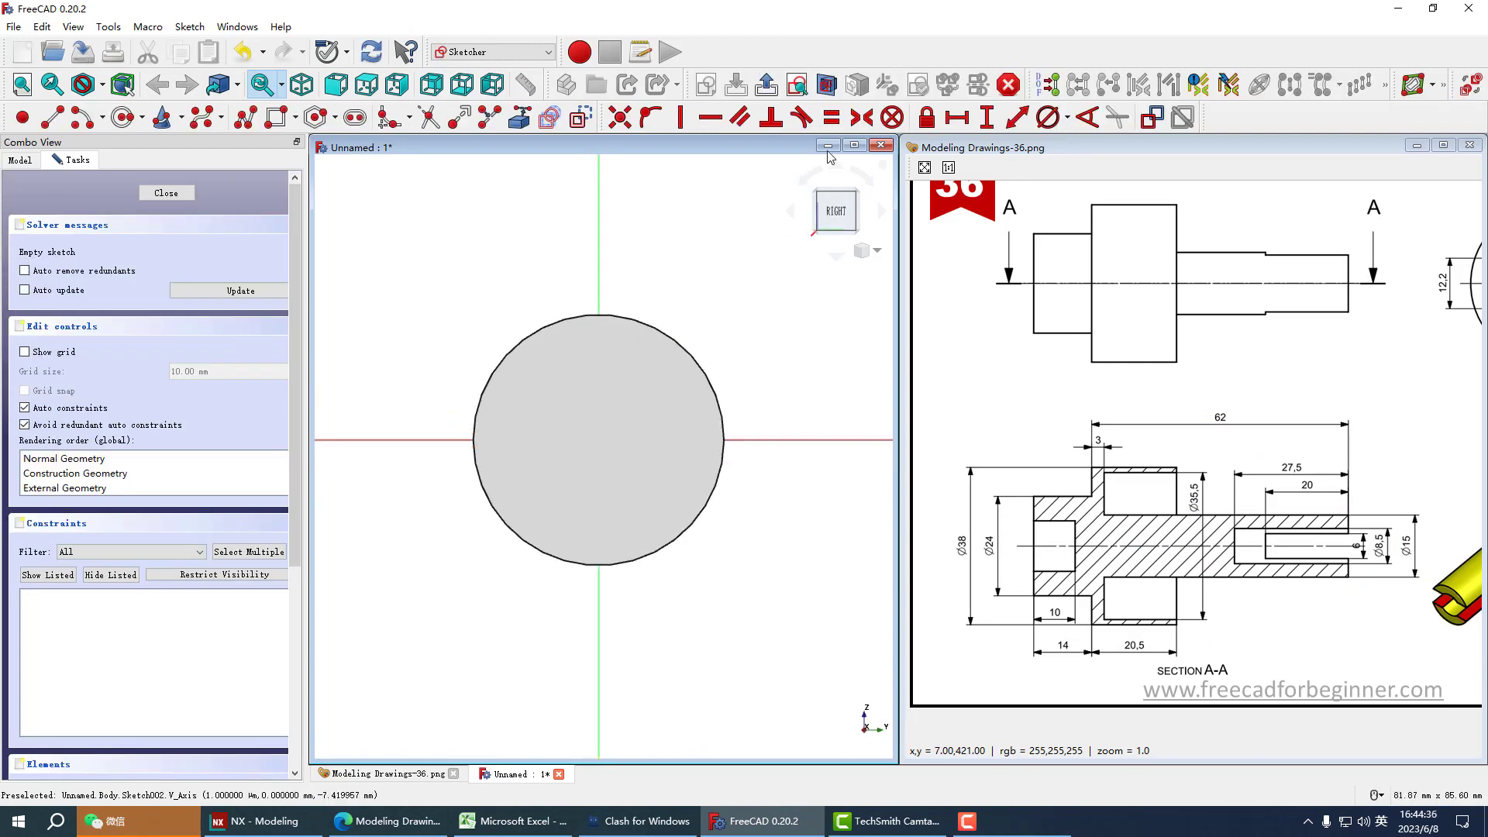
{"action": "scroll", "coordinate": [543, 462], "scroll_direction": "up", "scroll_amount": 1}
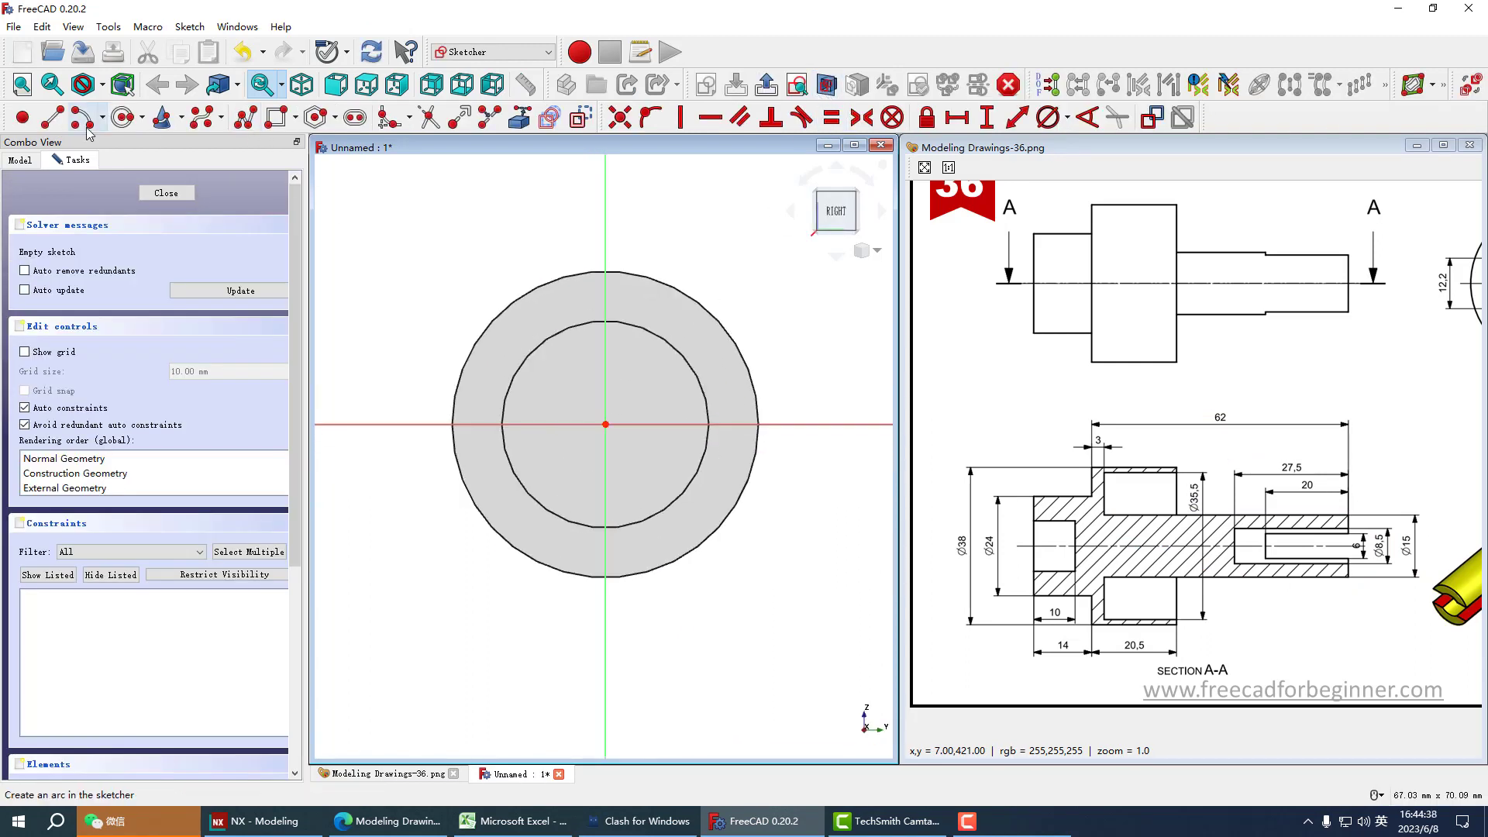
{"action": "left_click", "coordinate": [123, 117]}
{"action": "left_click", "coordinate": [605, 424]}
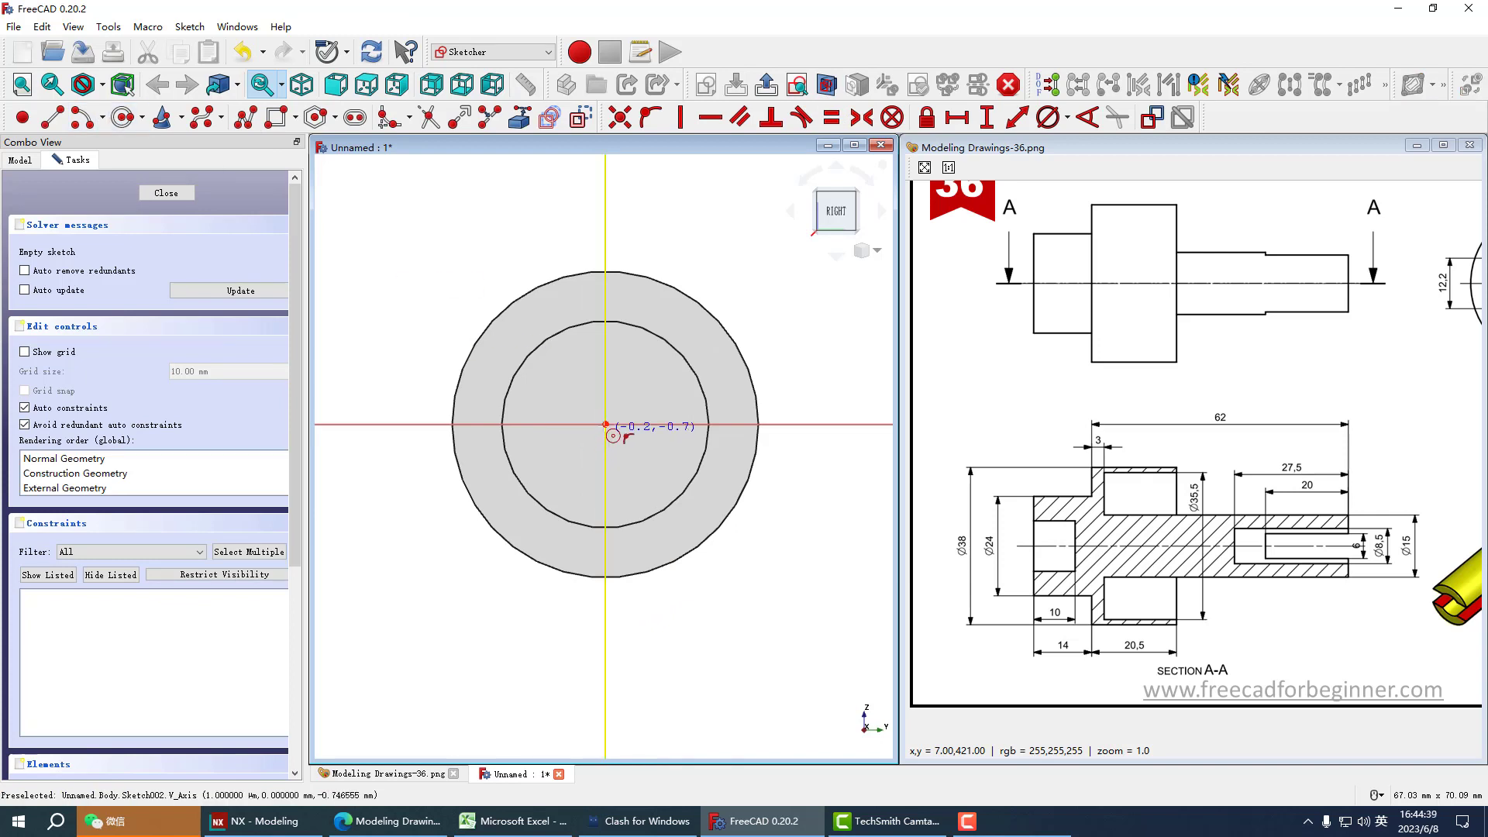
{"action": "left_click", "coordinate": [636, 455]}
{"action": "right_click", "coordinate": [663, 423]}
Step: Set the circle's diameter to 15 mm and close the sketch
{"action": "left_click", "coordinate": [645, 405]}
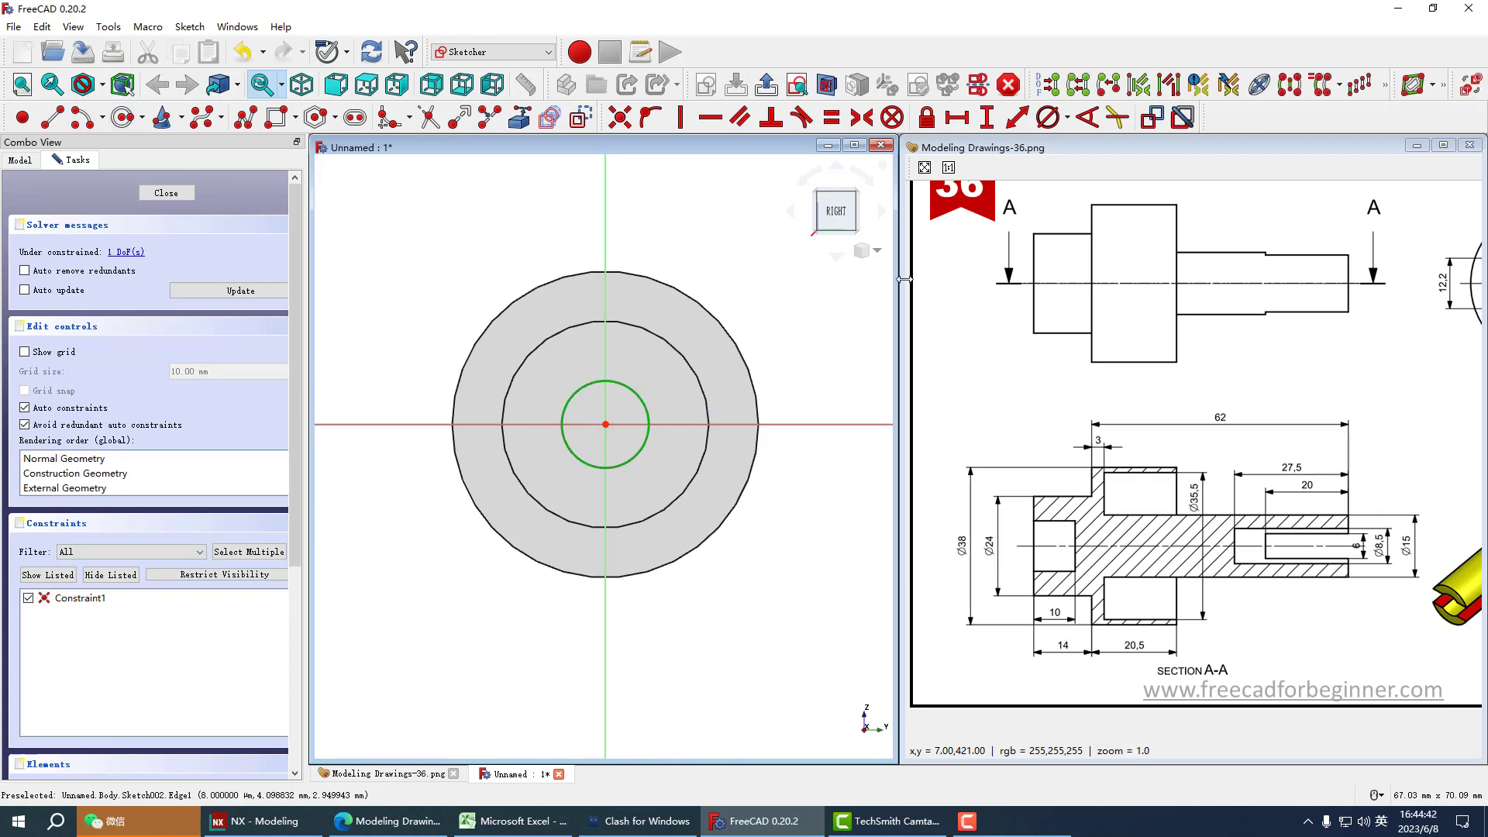
{"action": "left_click", "coordinate": [1049, 117]}
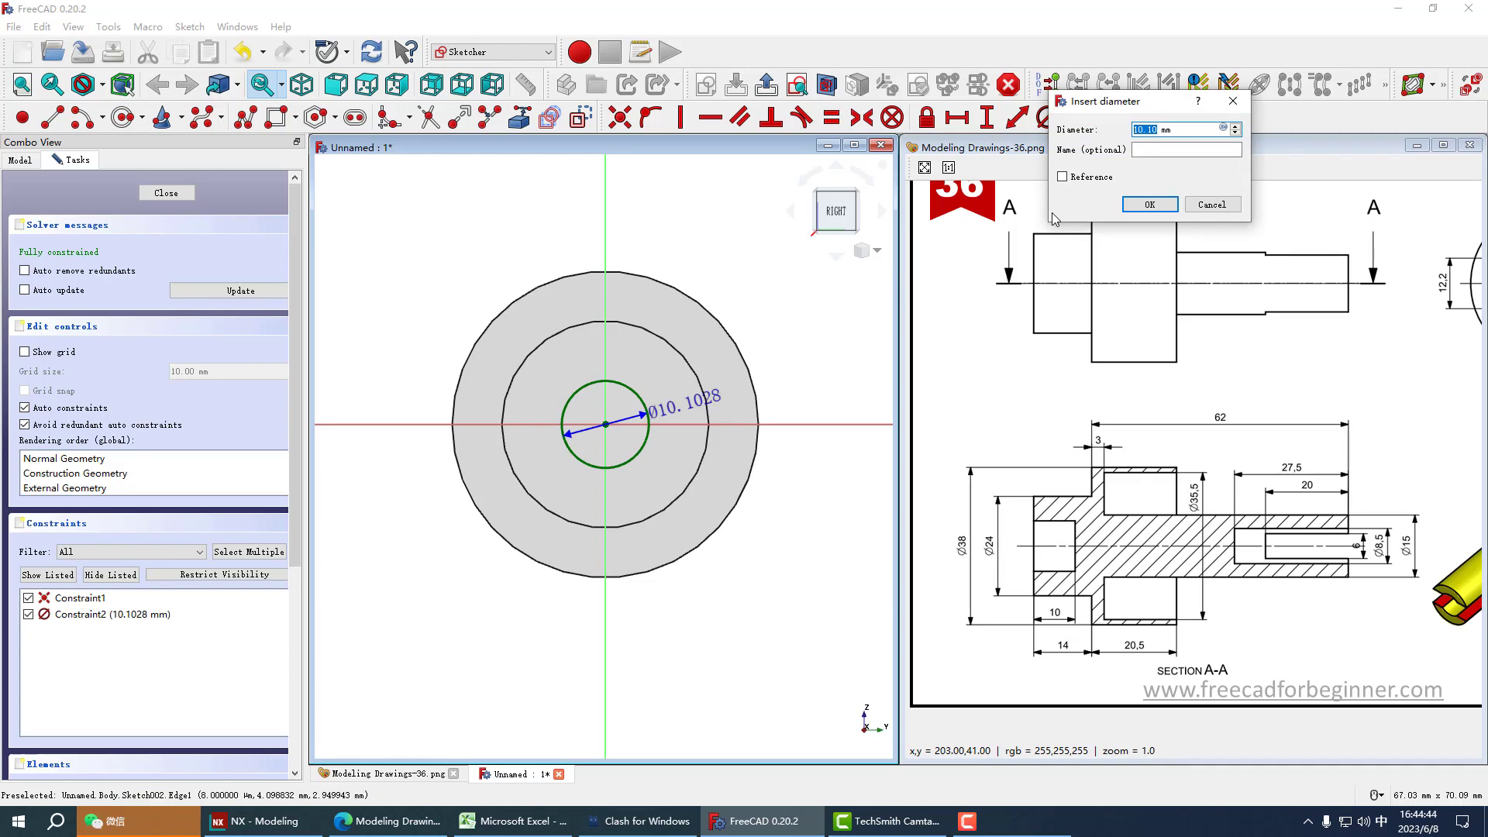
{"action": "type", "text": "15"}
{"action": "key", "text": "Return"}
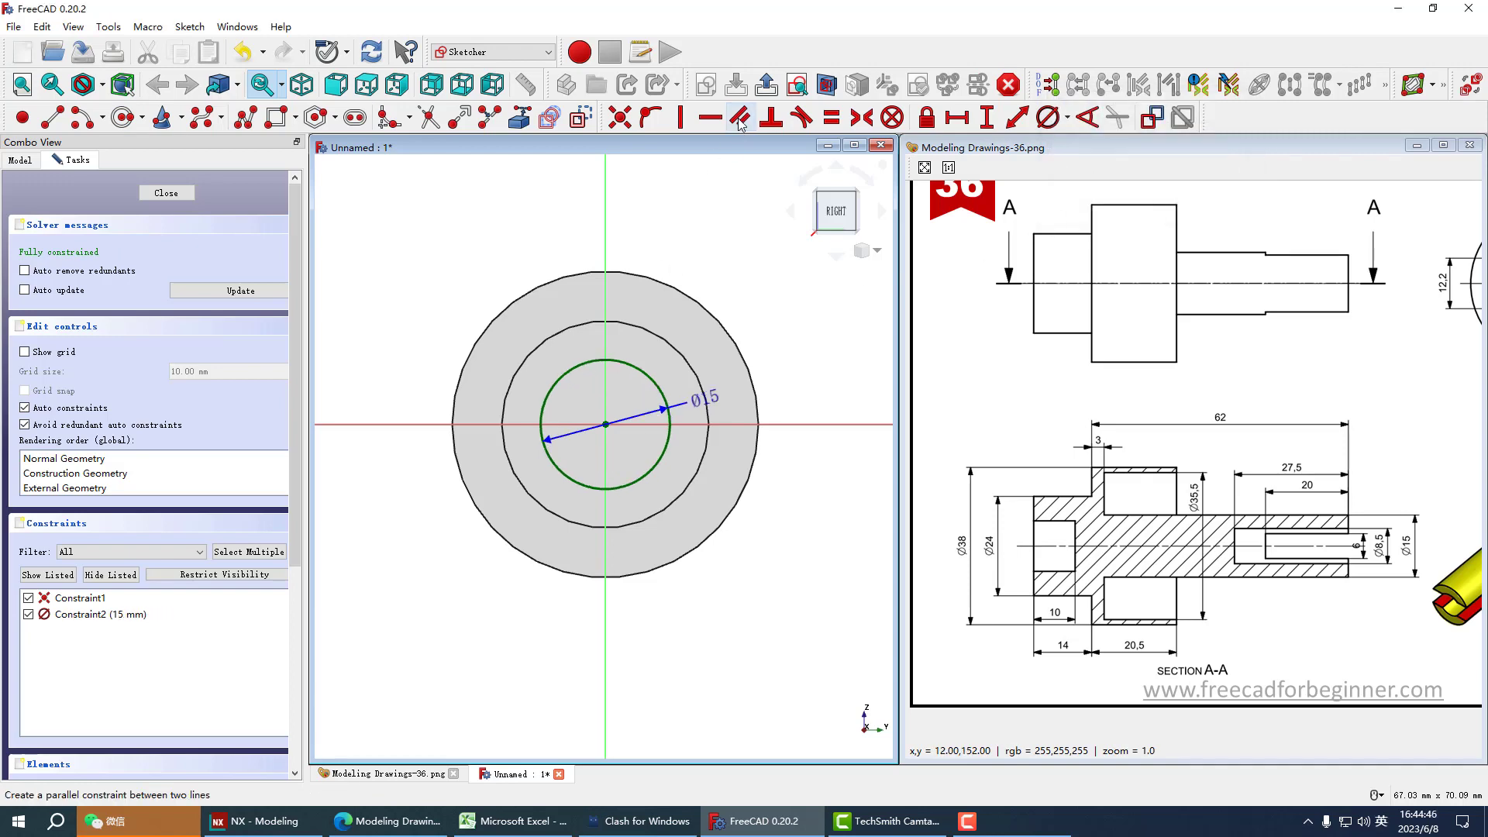
{"action": "left_click", "coordinate": [766, 84]}
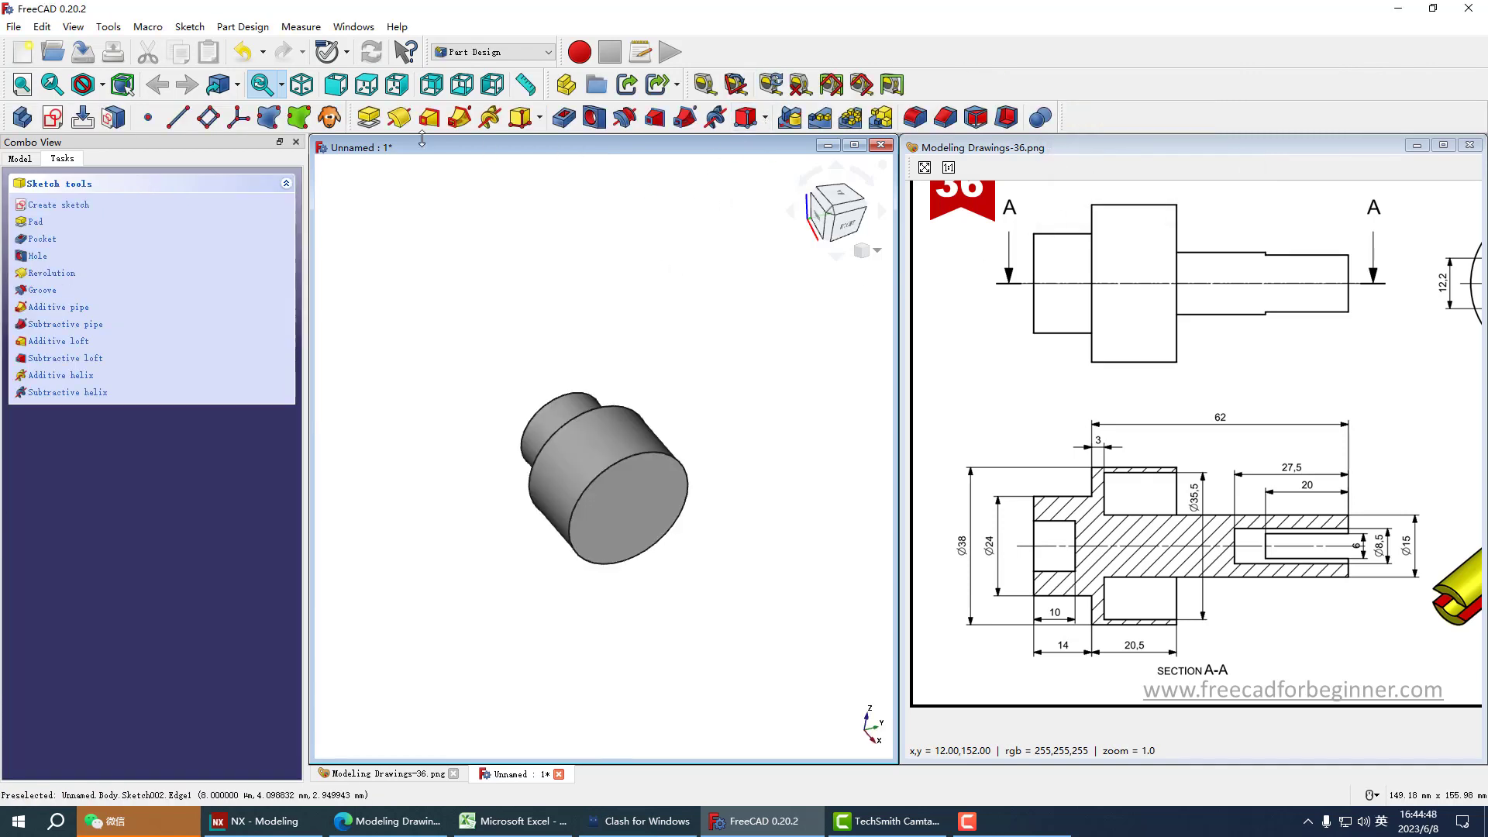
Step: Pad the 15 mm circle sketch to a length of 62 mm through the large cylinder
{"action": "left_click", "coordinate": [398, 117]}
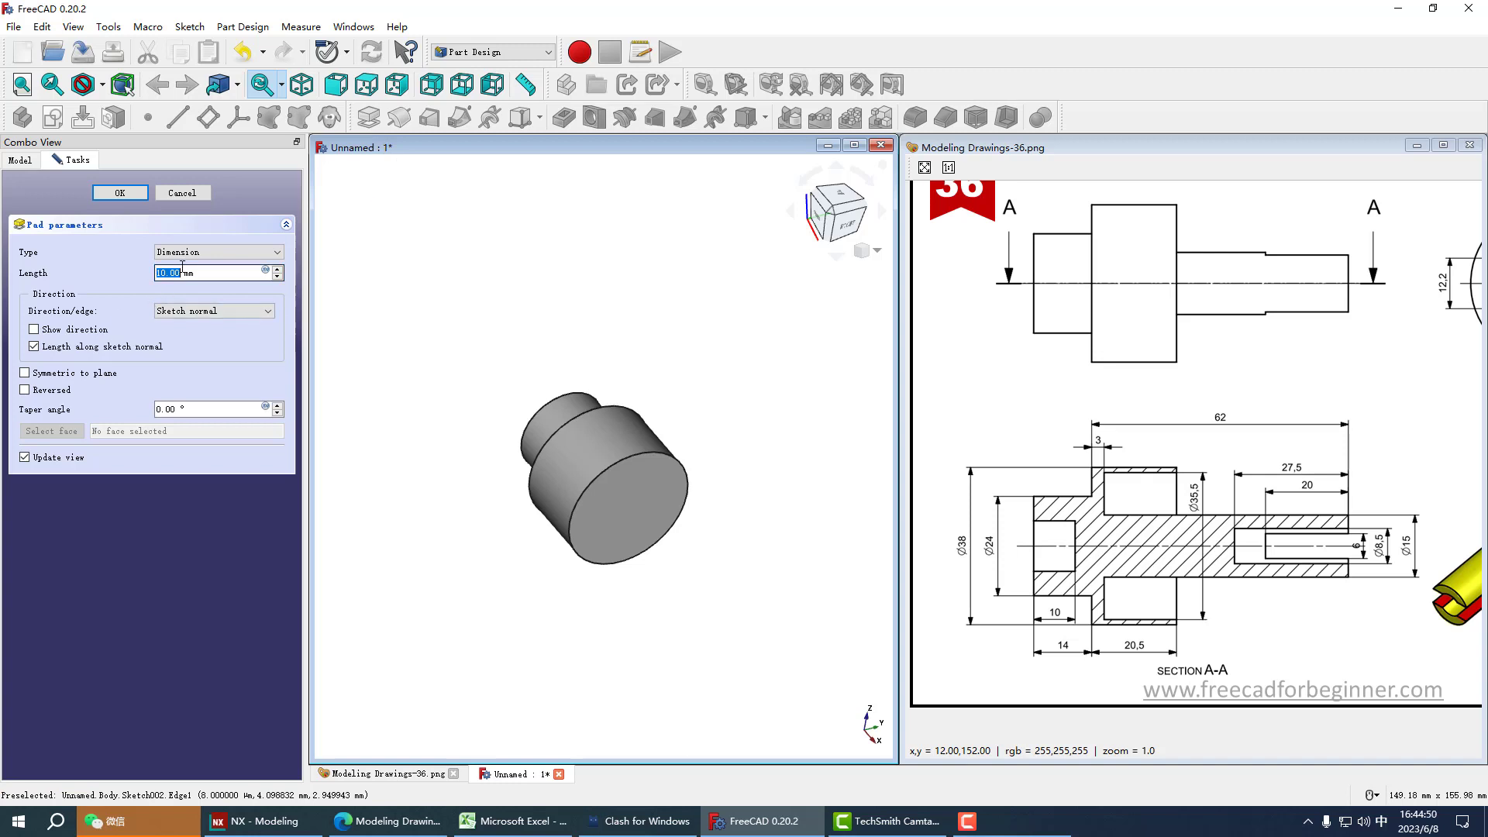
{"action": "left_click", "coordinate": [206, 348]}
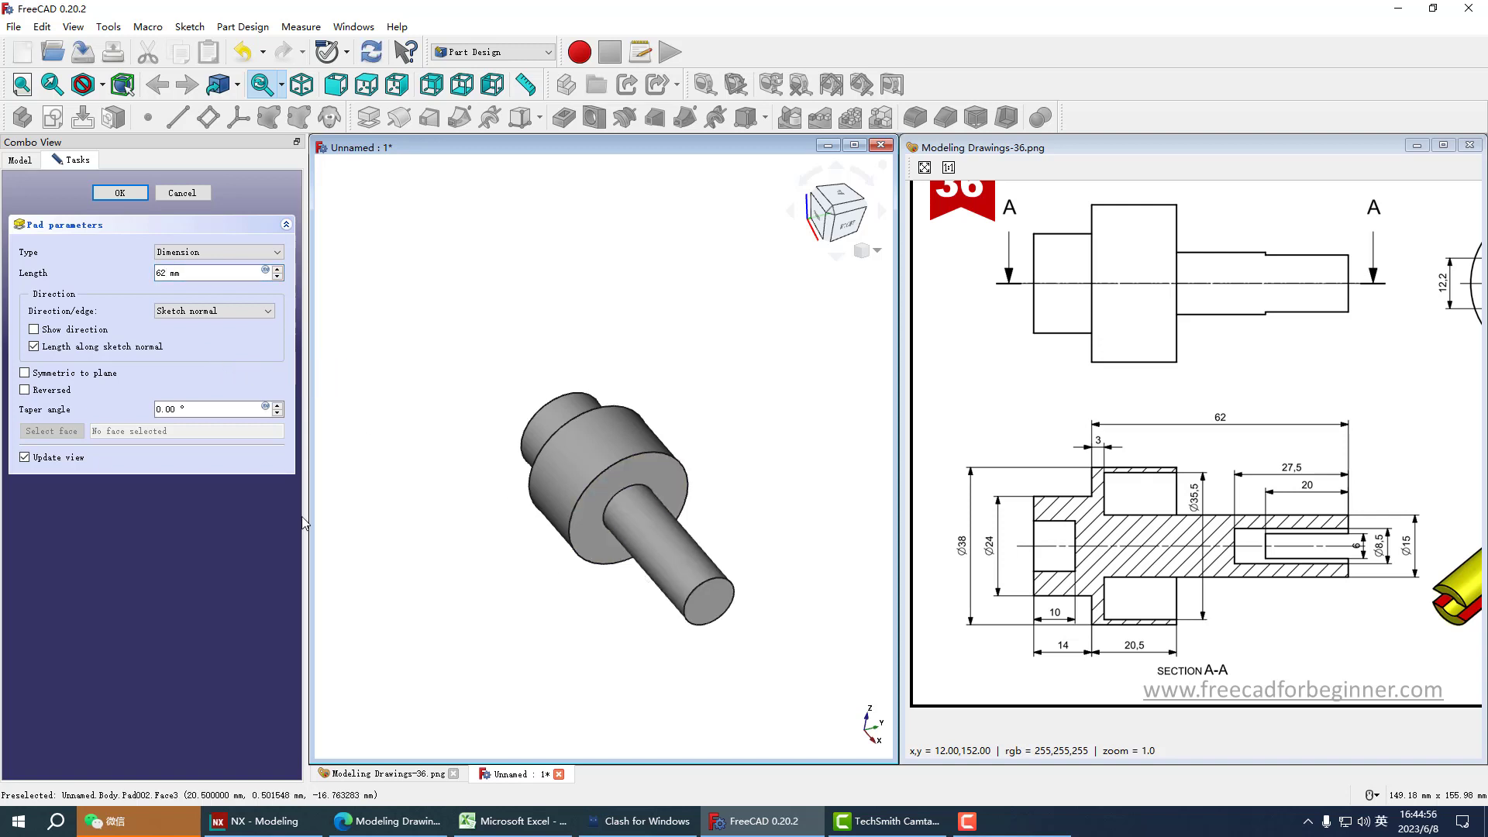
{"action": "left_click", "coordinate": [120, 192]}
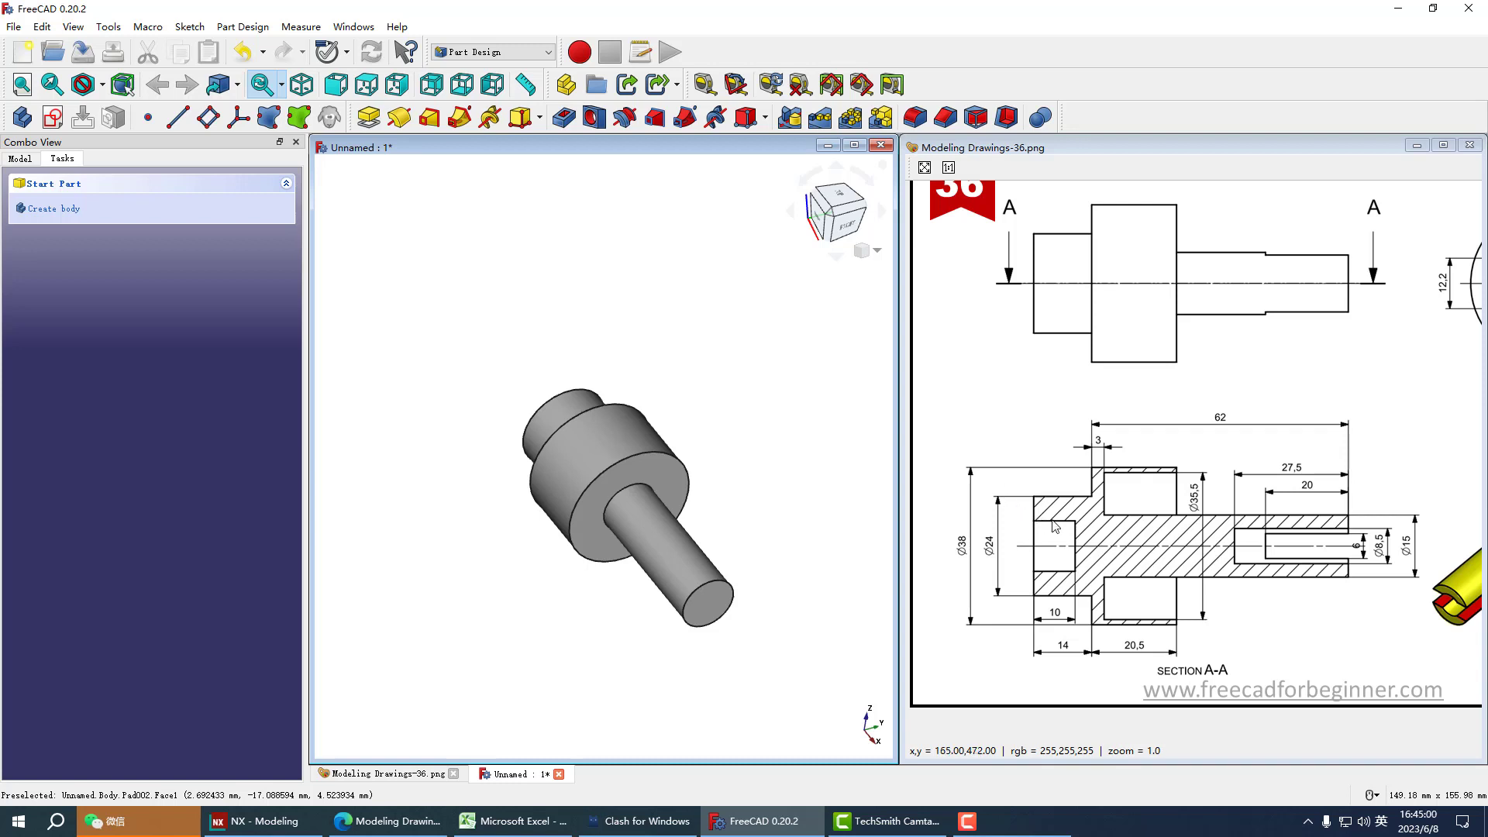
{"action": "key", "text": "2"}
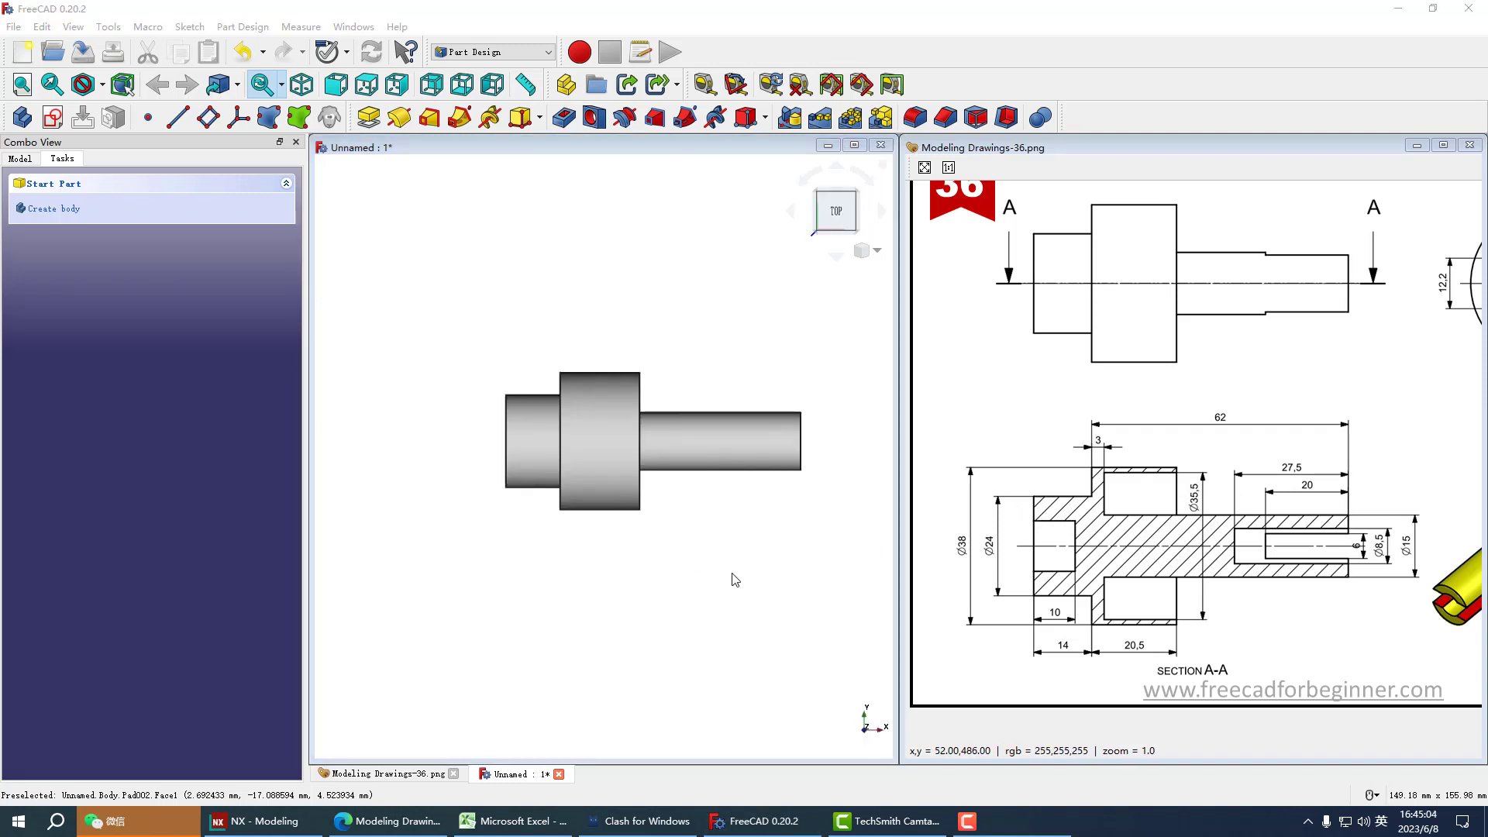
{"action": "mouse_move", "coordinate": [1120, 516]}
{"action": "left_mouse_down"}
{"action": "mouse_move", "coordinate": [1139, 500]}
{"action": "mouse_move", "coordinate": [1180, 515]}
{"action": "mouse_move", "coordinate": [1211, 496]}
{"action": "left_mouse_up"}
{"action": "mouse_move", "coordinate": [1241, 631]}
{"action": "left_mouse_down"}
{"action": "mouse_move", "coordinate": [1166, 597]}
{"action": "mouse_move", "coordinate": [1197, 620]}
{"action": "left_mouse_up"}
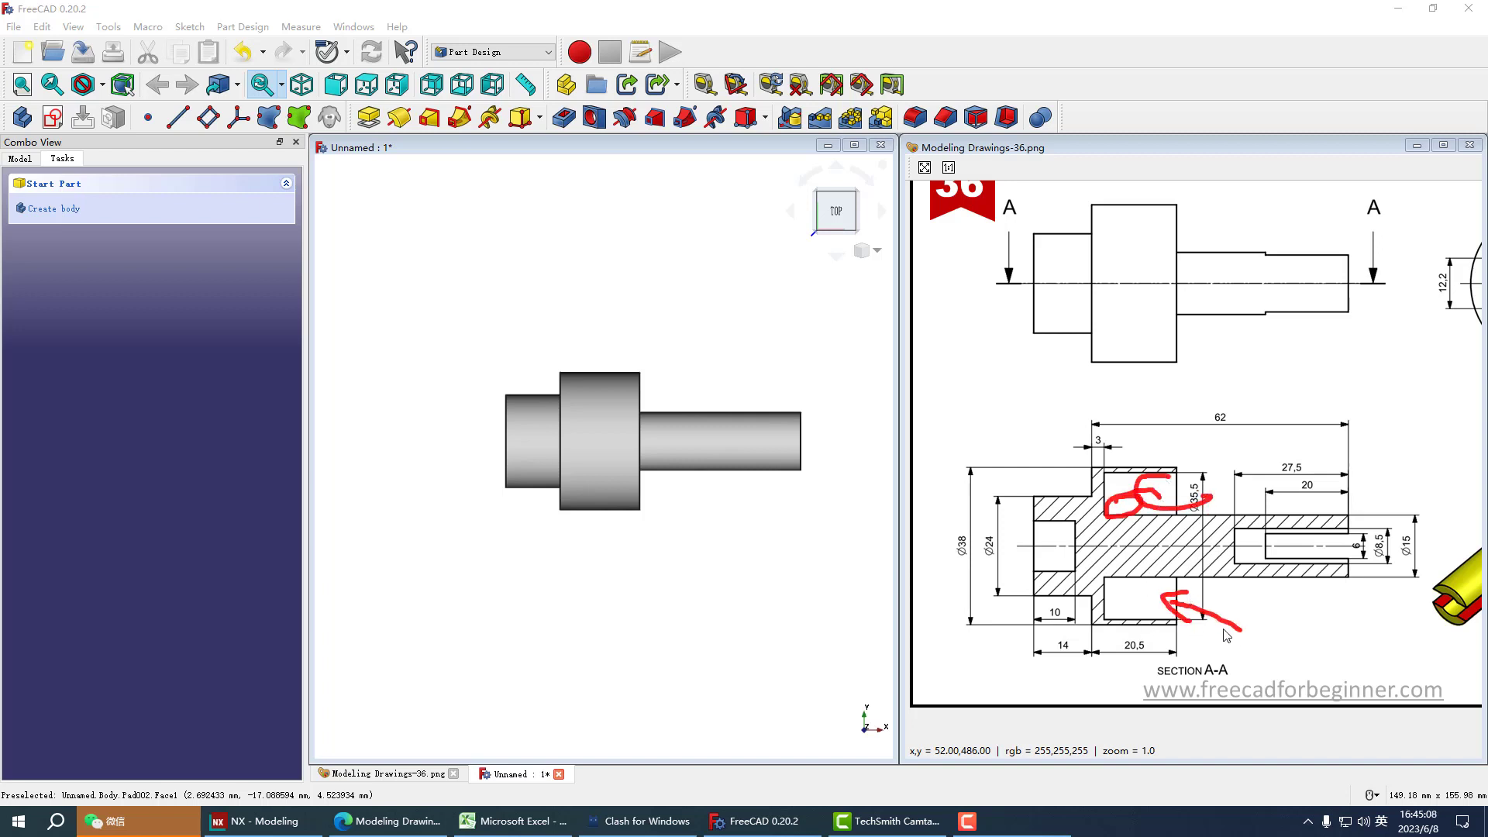
{"action": "key", "text": "Escape"}
{"action": "key", "text": "0"}
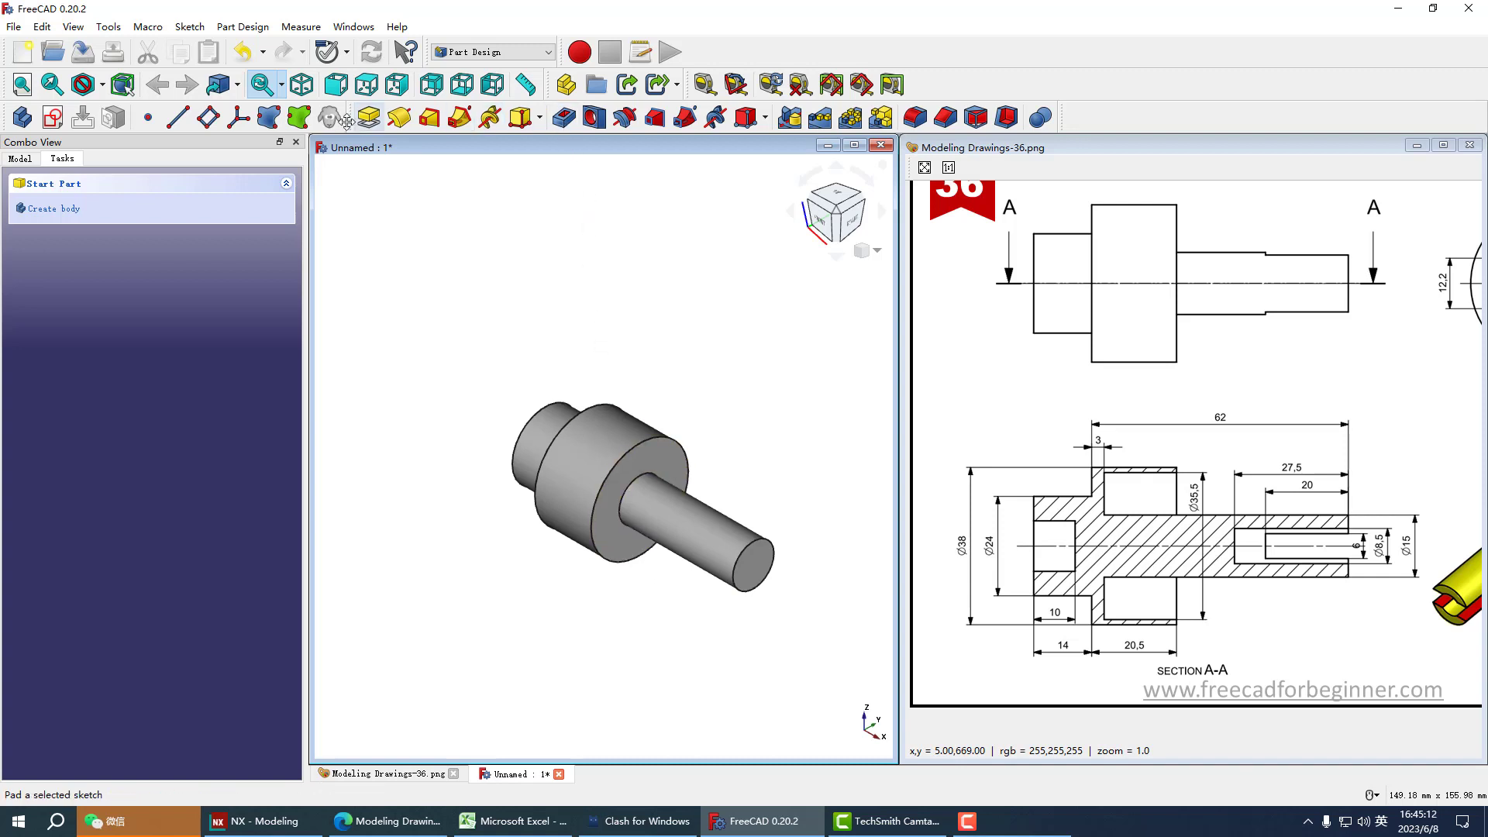
Step: Start a sketch on the YZ plane and draw two concentric circles at the origin, about 15.4 mm and 30 mm in diameter
{"action": "left_click", "coordinate": [53, 118]}
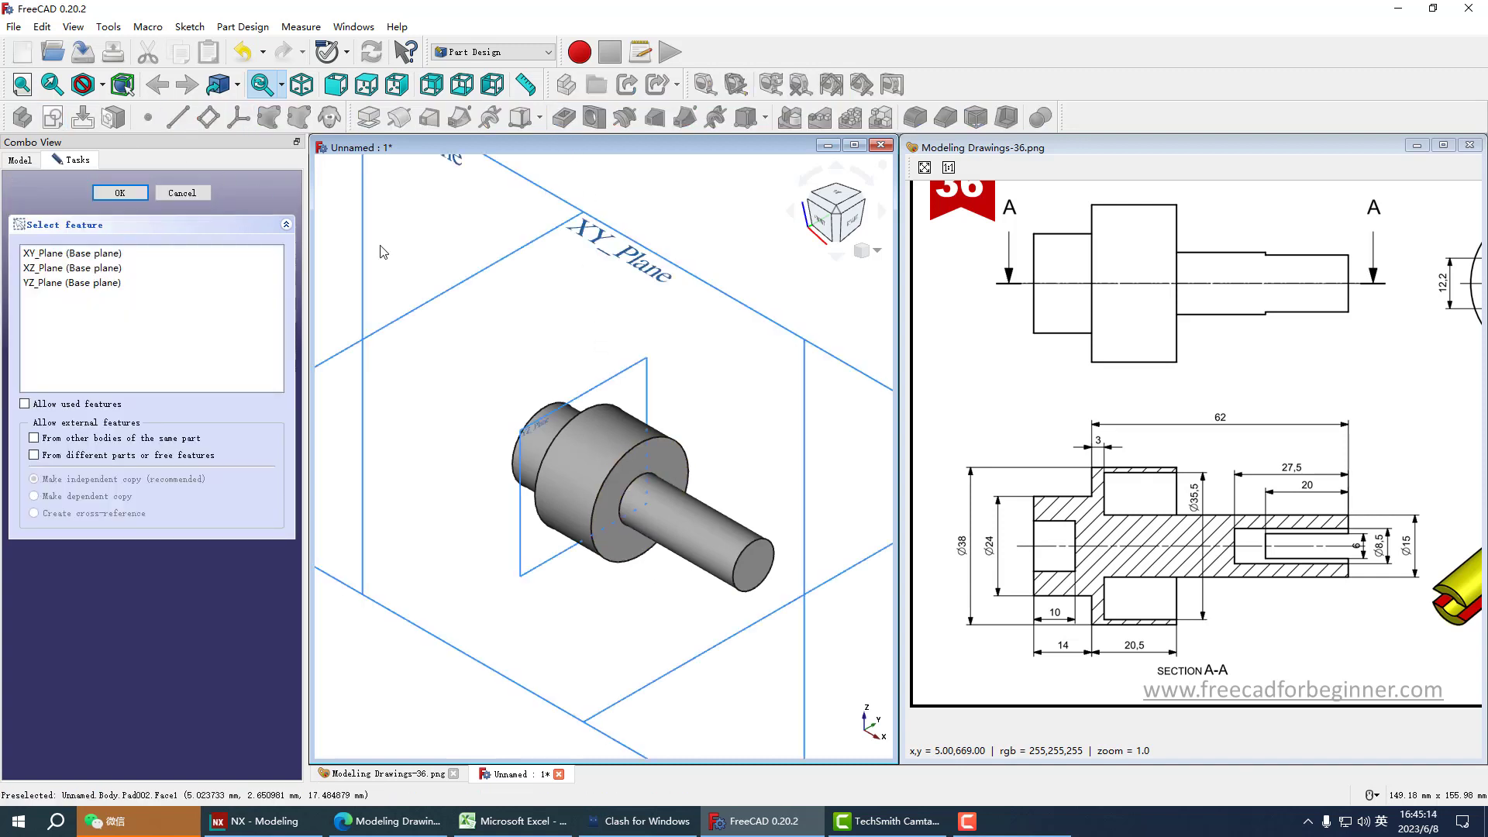
{"action": "left_click", "coordinate": [614, 385]}
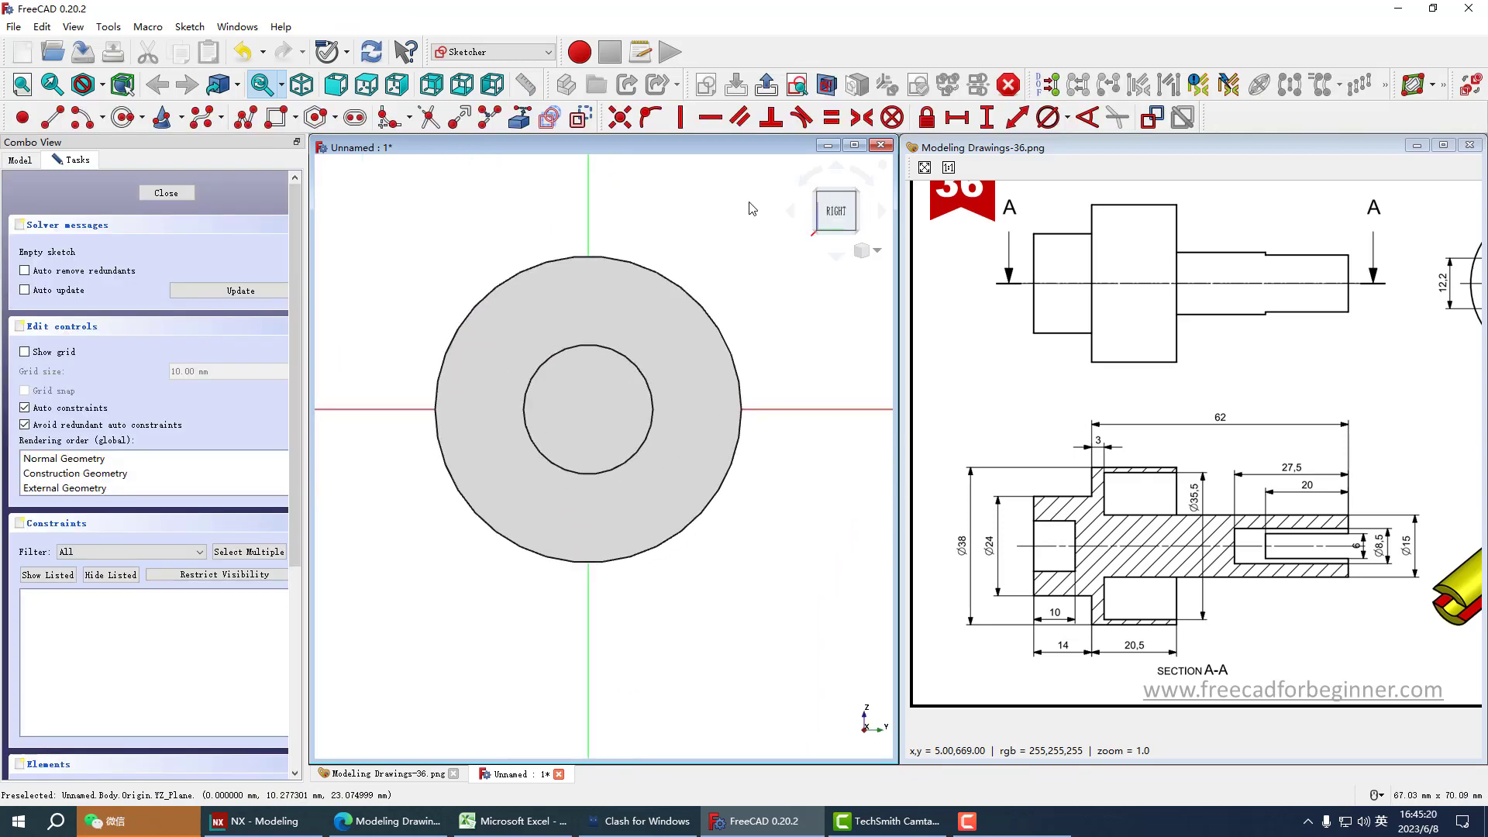
{"action": "left_click", "coordinate": [826, 85]}
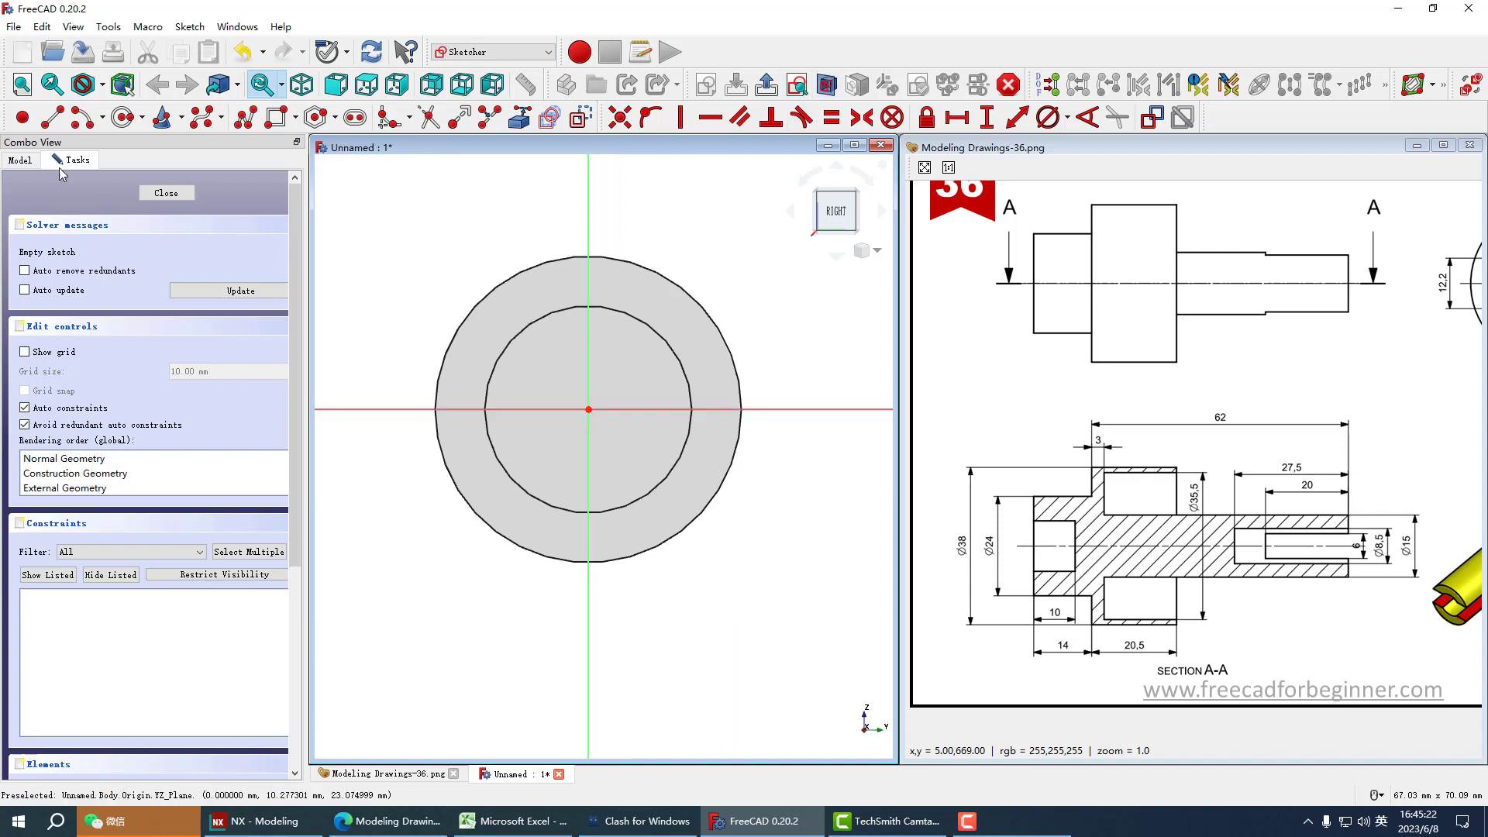
{"action": "left_click", "coordinate": [122, 118]}
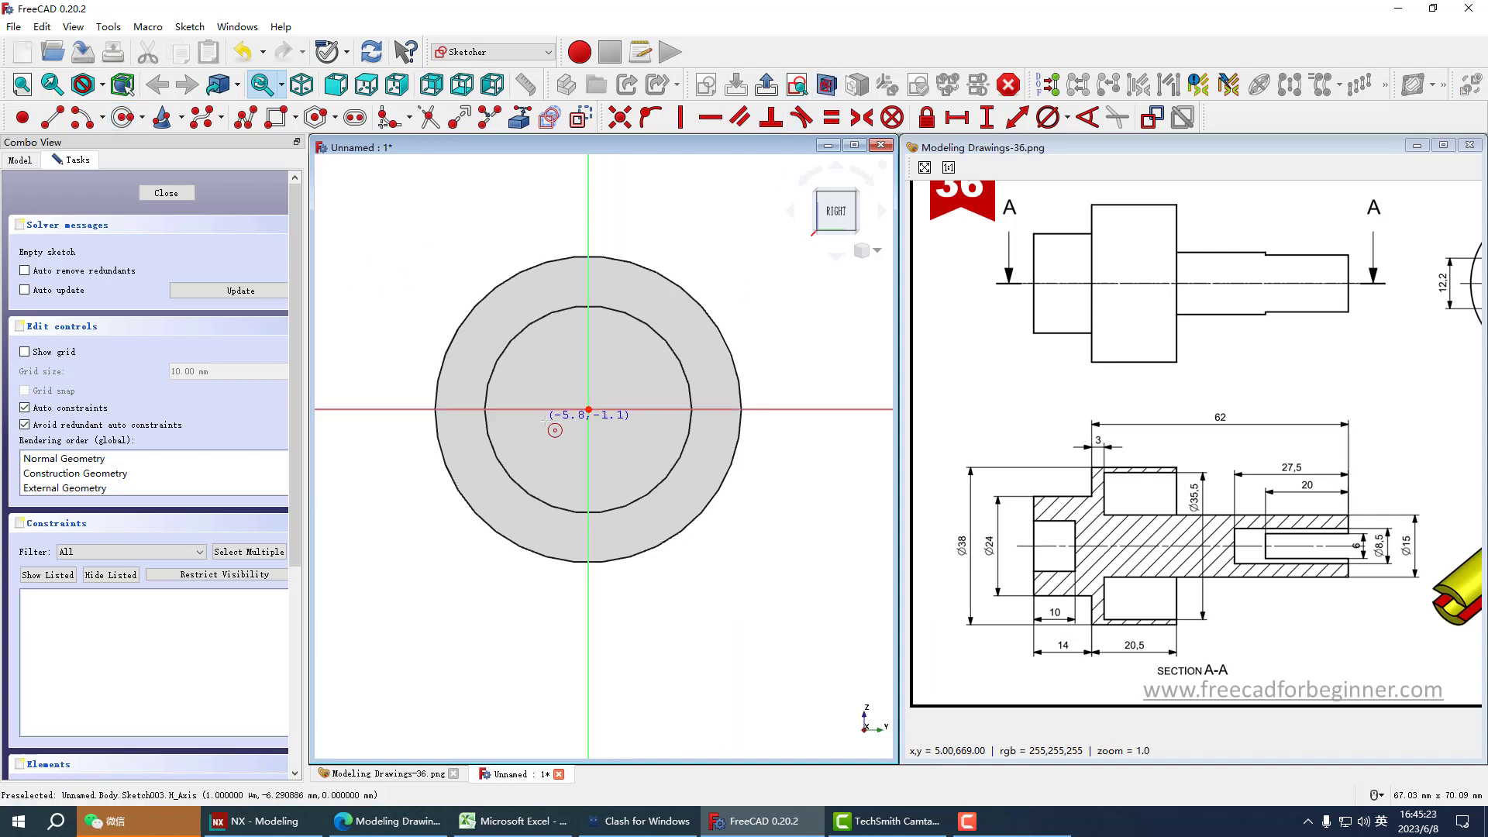
{"action": "left_click", "coordinate": [588, 409]}
{"action": "left_click", "coordinate": [647, 372]}
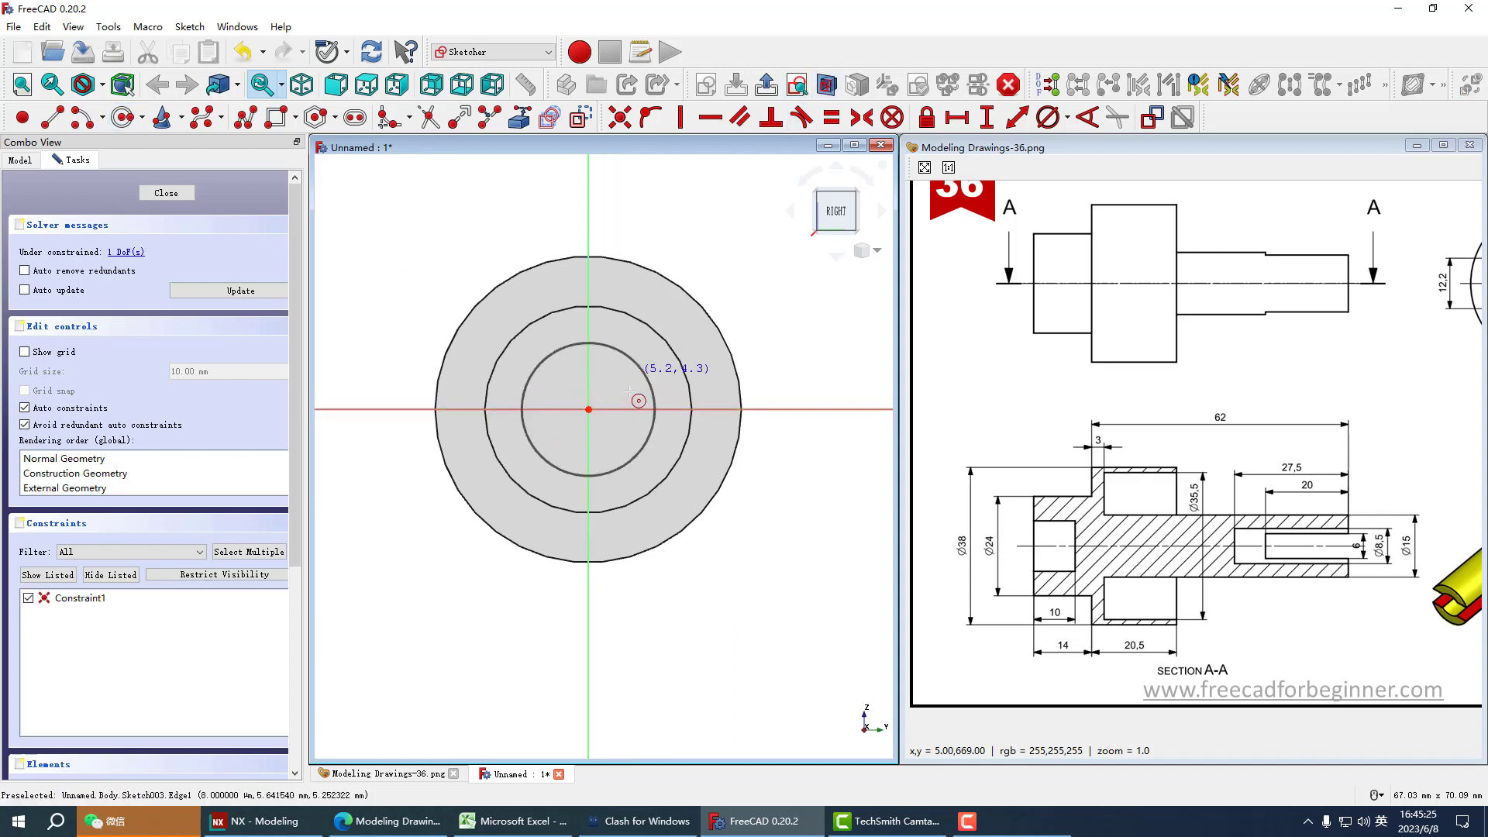
{"action": "left_click", "coordinate": [588, 410]}
{"action": "left_click", "coordinate": [695, 330]}
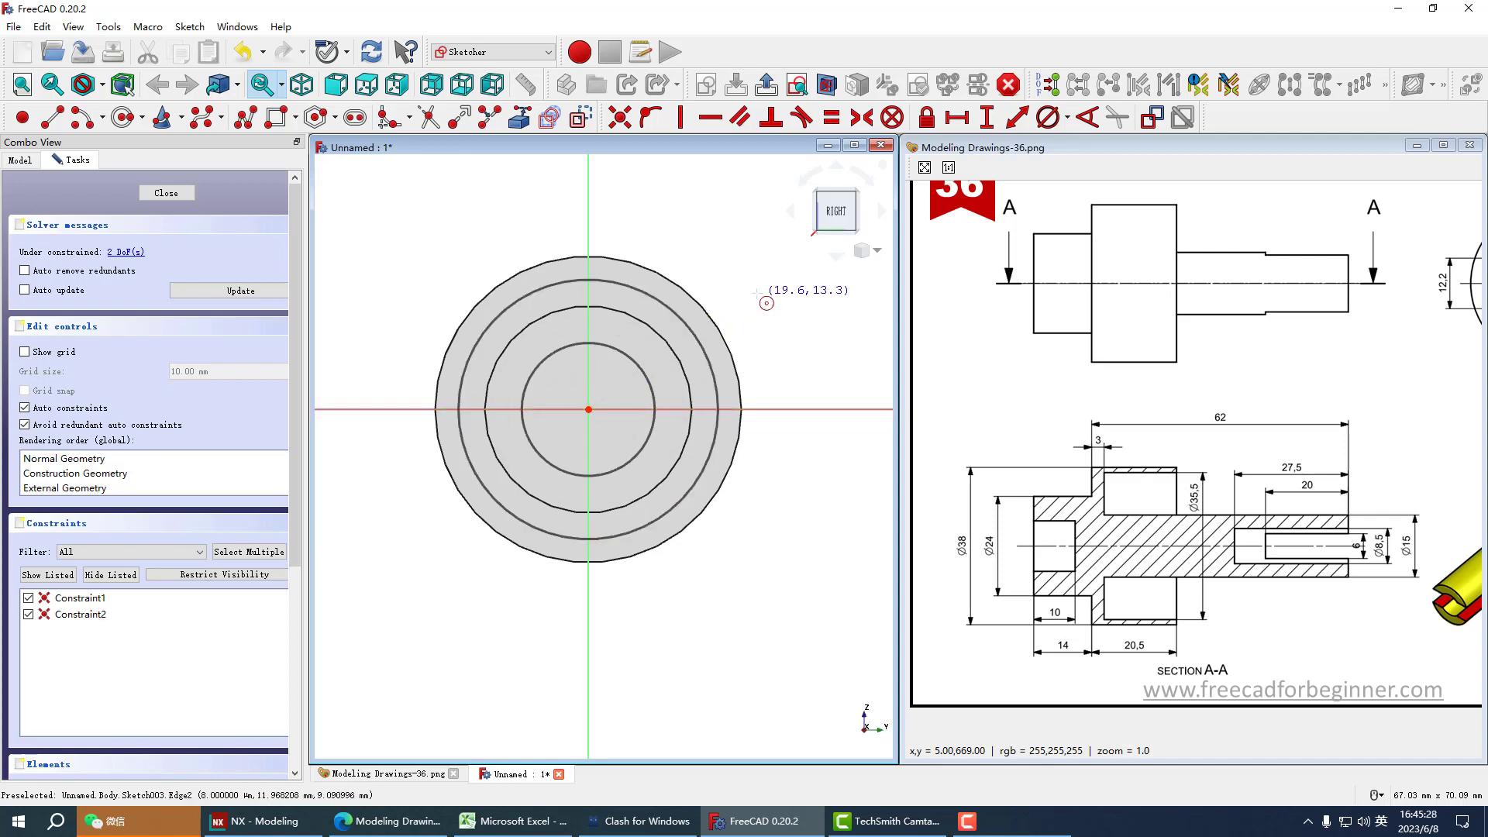
{"action": "right_click", "coordinate": [761, 301]}
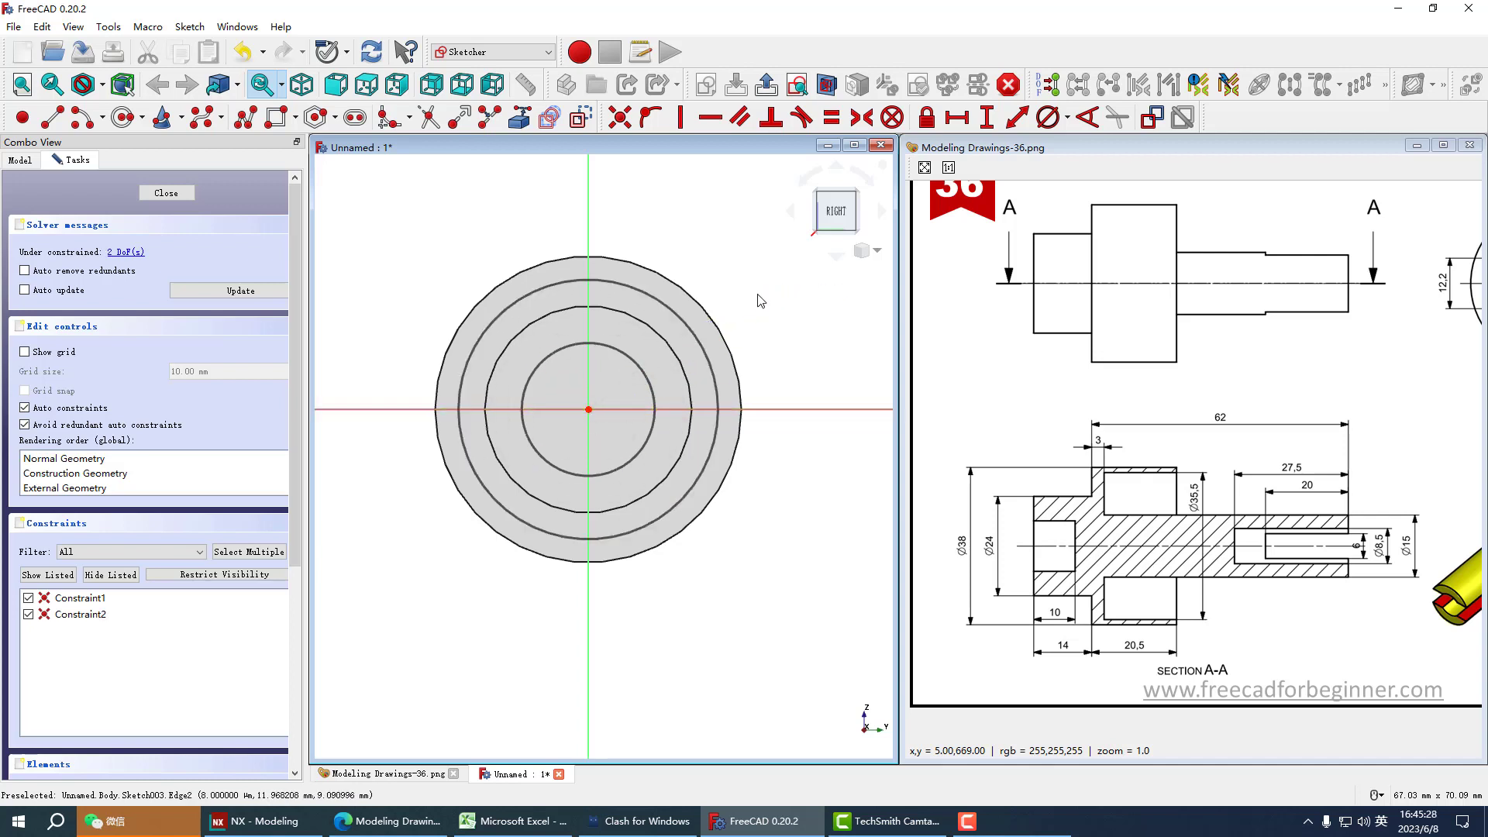
Step: Set the outer sketch circle's diameter to 35.5 mm
{"action": "left_click", "coordinate": [686, 319]}
{"action": "left_click", "coordinate": [1052, 117]}
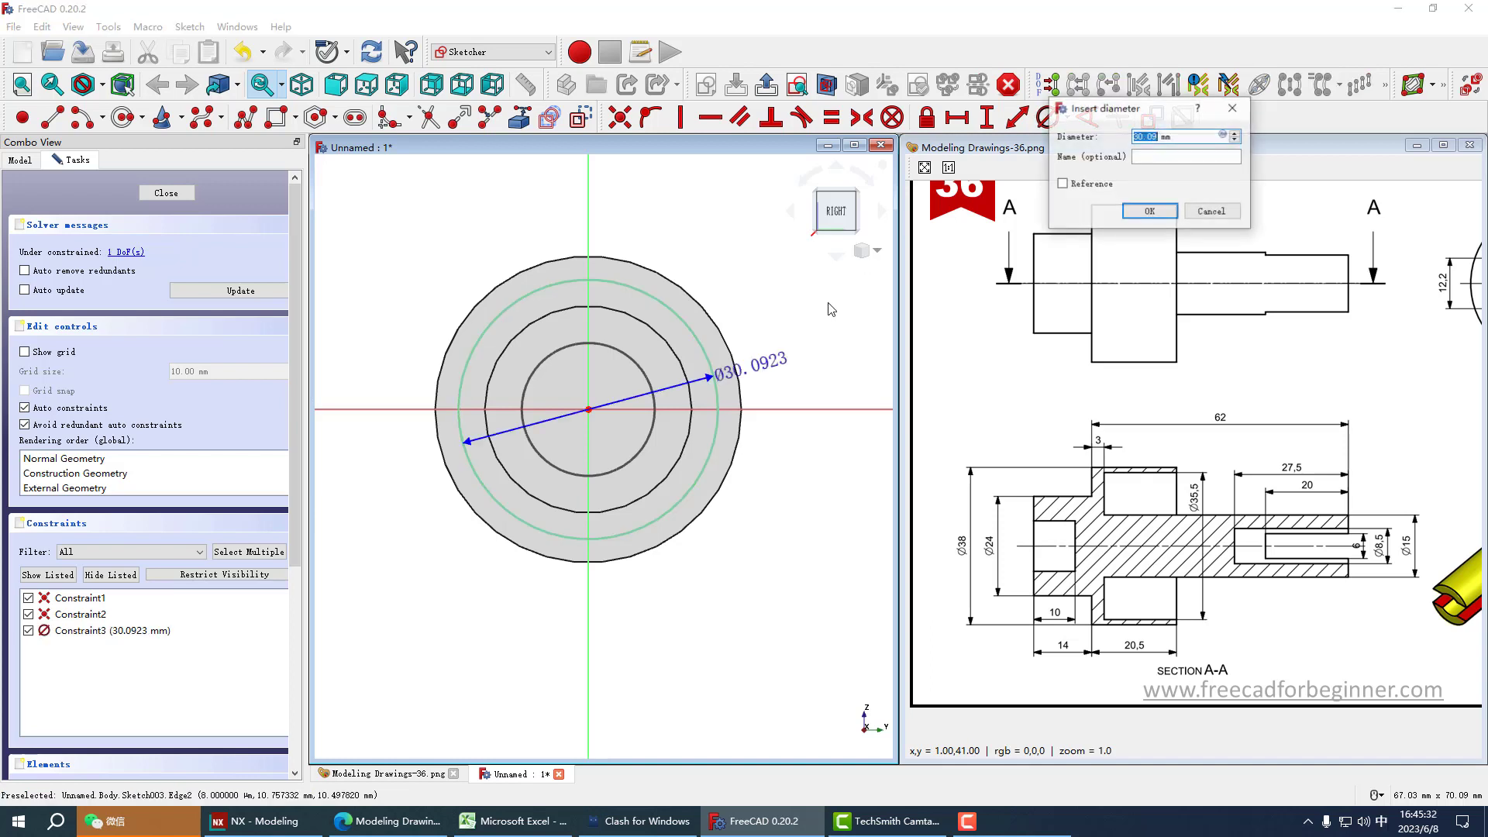
{"action": "type", "text": "35"}
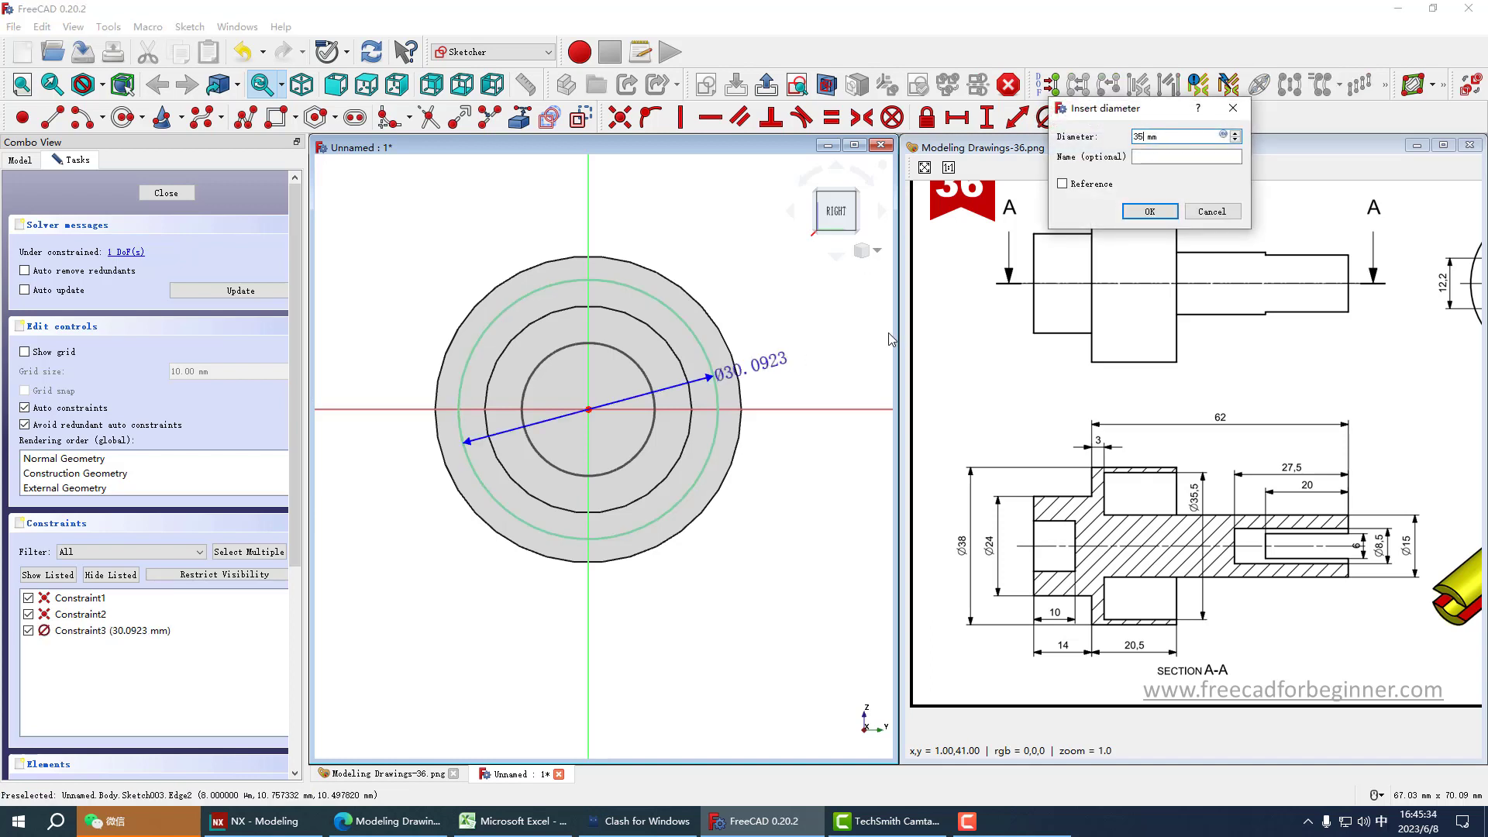
{"action": "type", "text": ".5"}
{"action": "key", "text": "Return"}
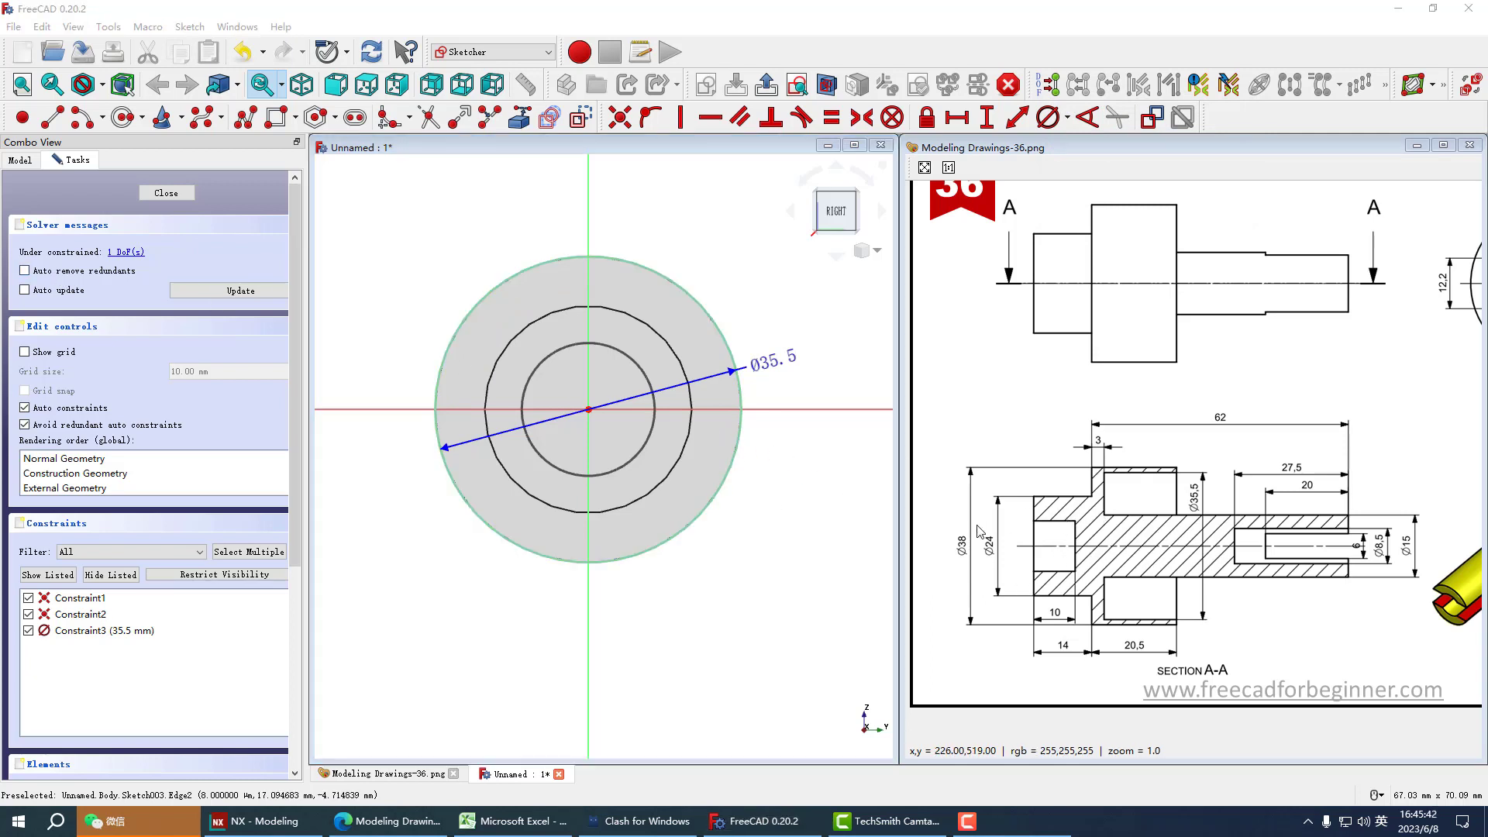
{"action": "left_click_drag", "start_coordinate": [951, 540], "coordinate": [981, 535]}
{"action": "left_click_drag", "start_coordinate": [1122, 464], "coordinate": [1174, 465]}
{"action": "mouse_move", "coordinate": [1093, 470]}
{"action": "left_mouse_down"}
{"action": "mouse_move", "coordinate": [1091, 643]}
{"action": "mouse_move", "coordinate": [1177, 631]}
{"action": "left_mouse_up"}
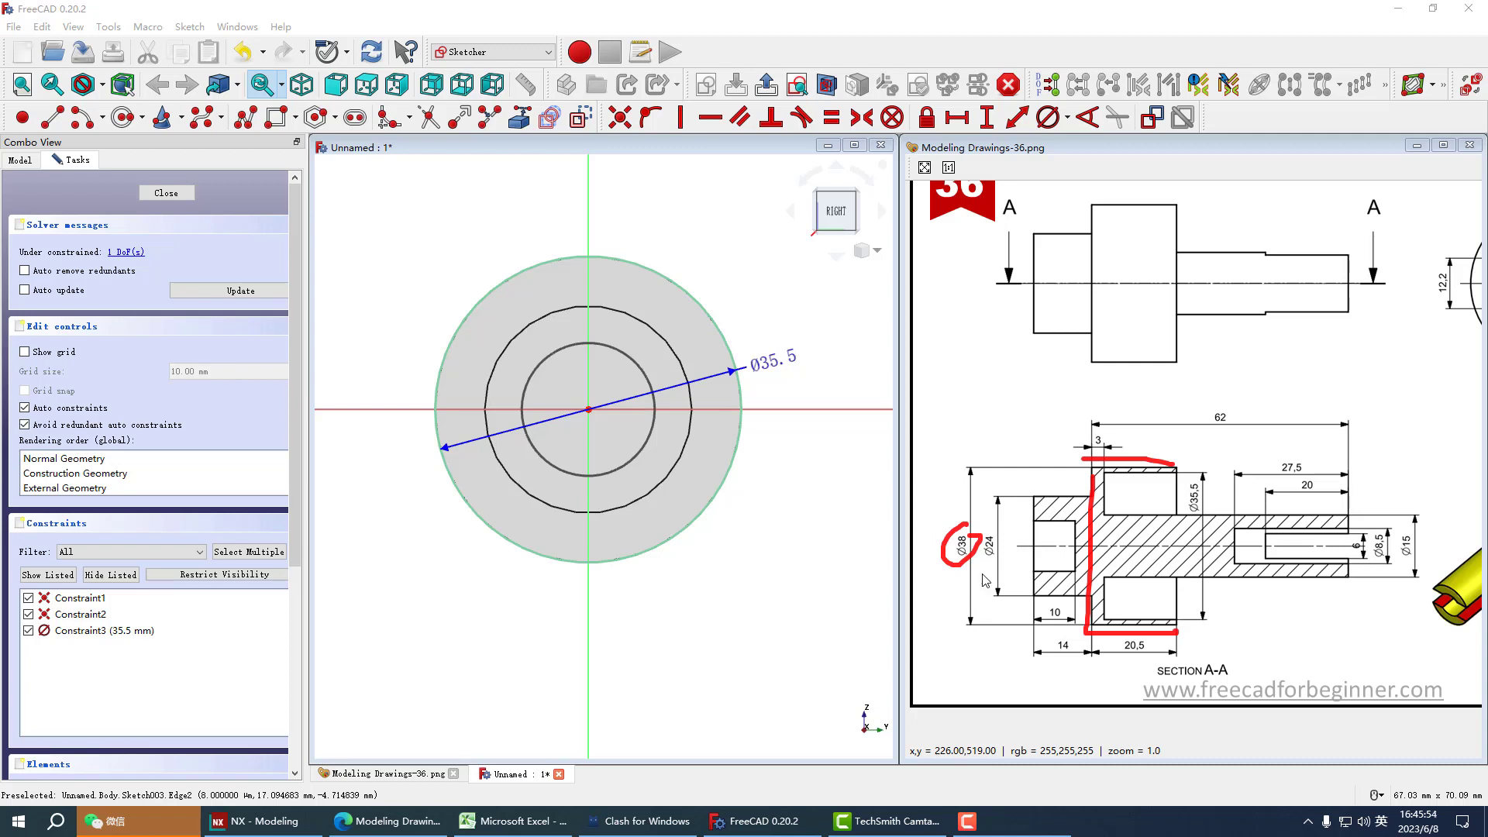
{"action": "left_click_drag", "start_coordinate": [975, 579], "coordinate": [955, 583]}
{"action": "key", "text": "Escape"}
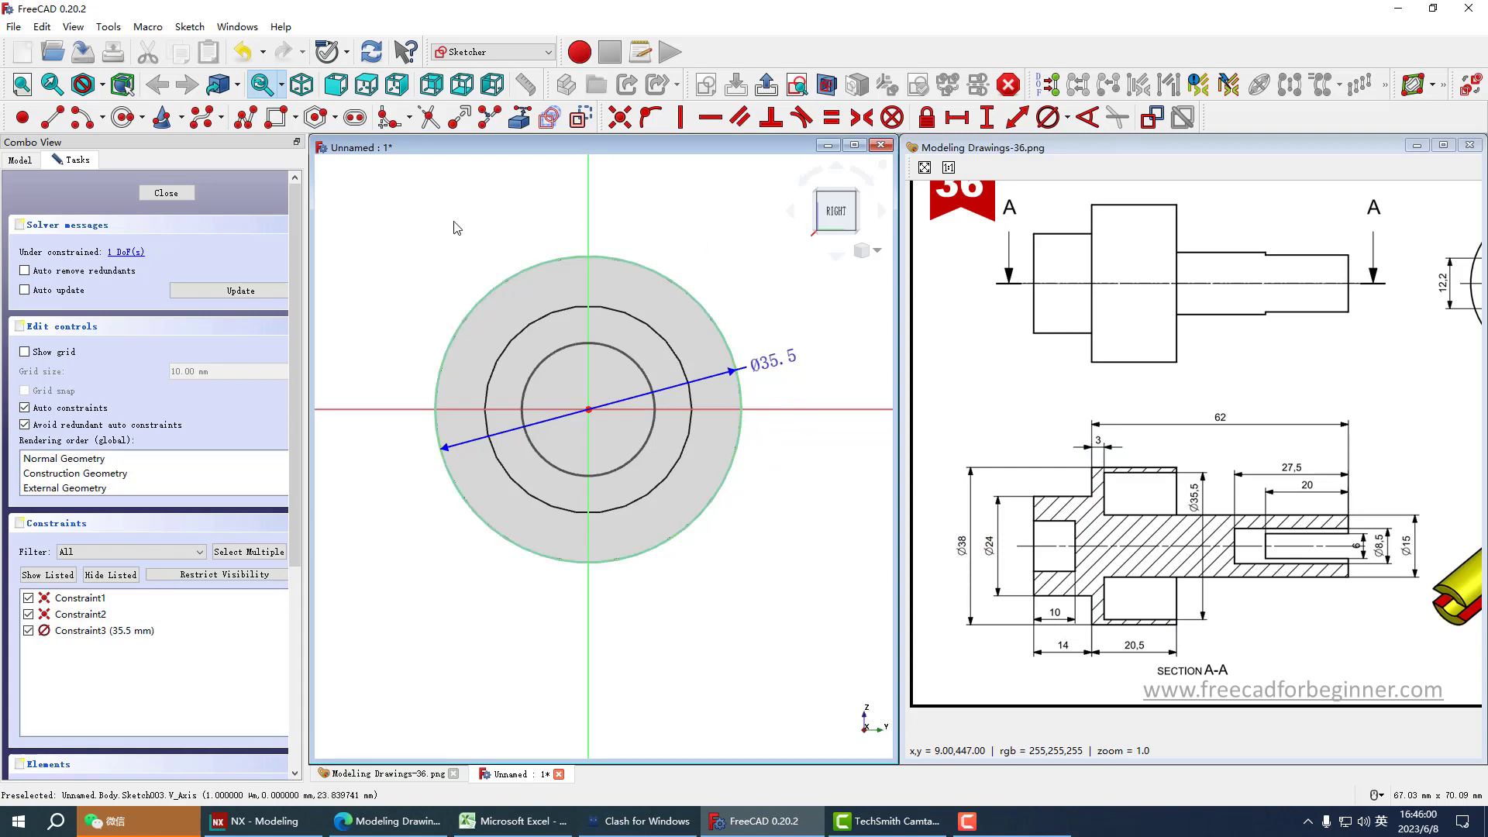
Step: Set the inner sketch circle's diameter to 15 mm
{"action": "left_click", "coordinate": [640, 369]}
{"action": "left_click", "coordinate": [1047, 117]}
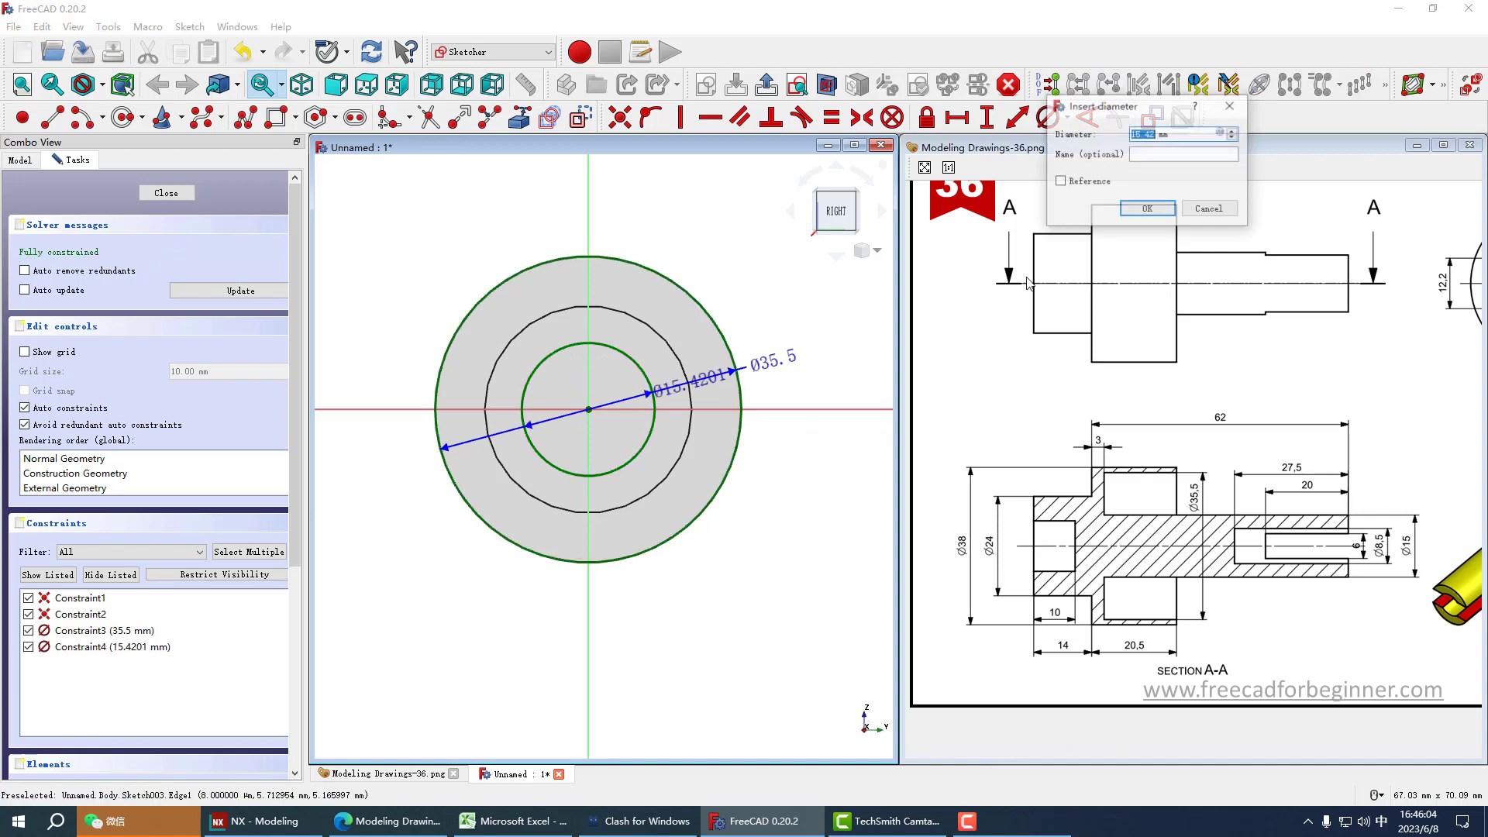
{"action": "type", "text": "15"}
{"action": "key", "text": "Return"}
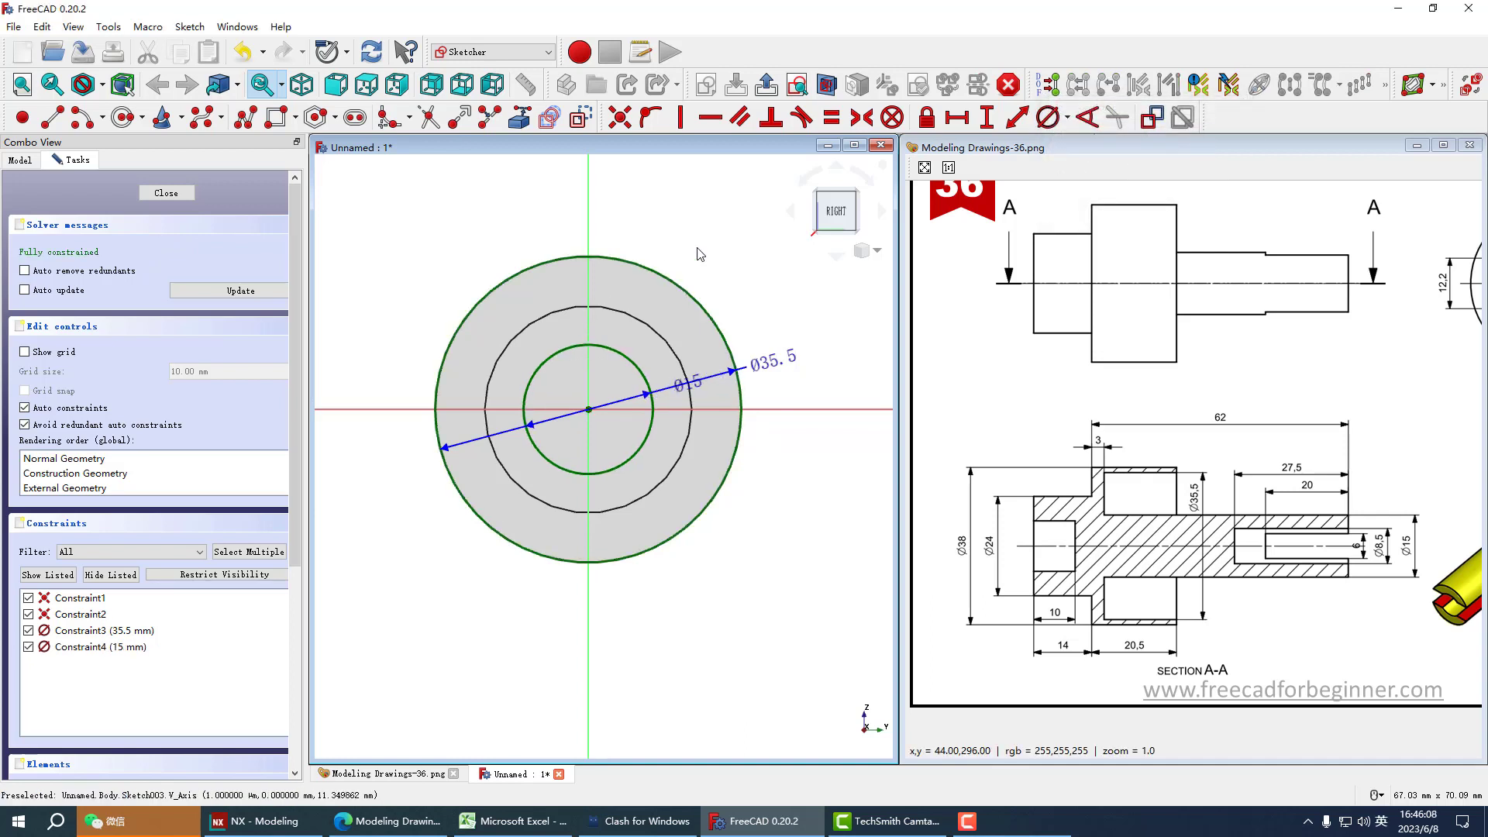
Step: Finish the ring sketch, then set the circle diameter in the large cylinder's first pad sketch to 38 mm
{"action": "left_click", "coordinate": [165, 192]}
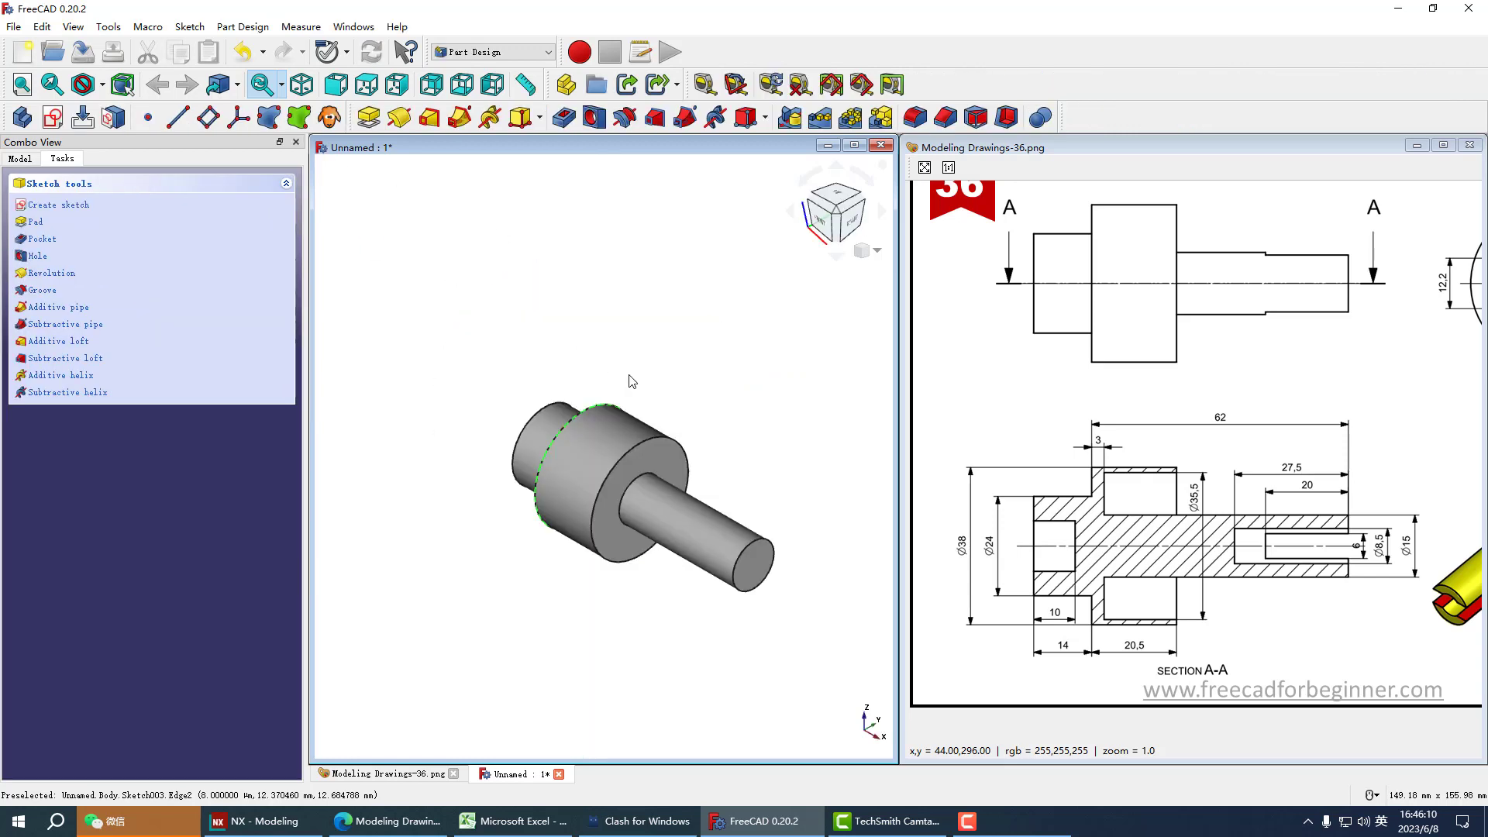
{"action": "left_click", "coordinate": [23, 159]}
{"action": "left_click", "coordinate": [76, 258]}
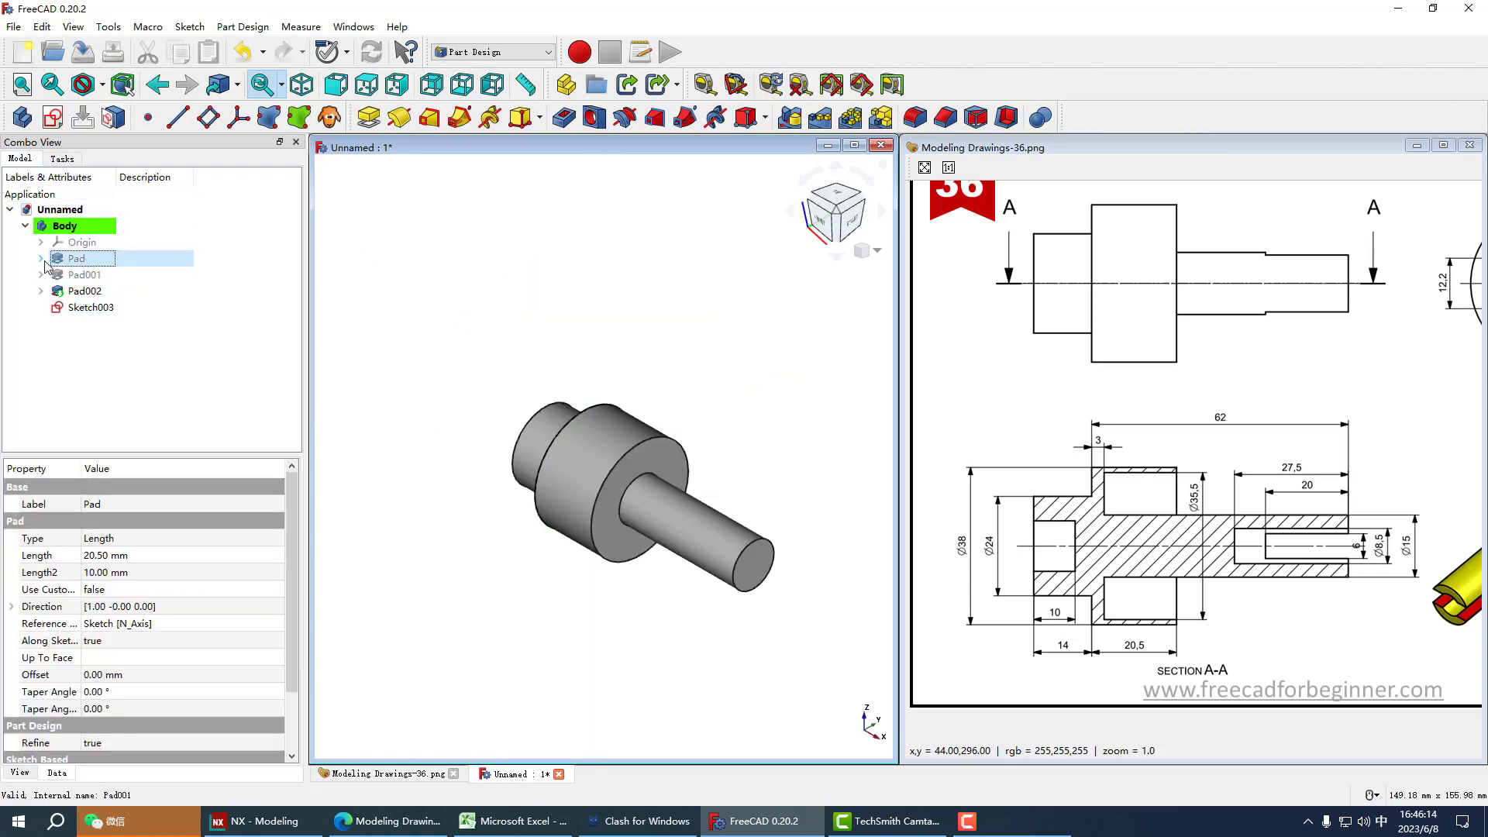
{"action": "left_click", "coordinate": [41, 259]}
{"action": "double_click", "coordinate": [97, 277]}
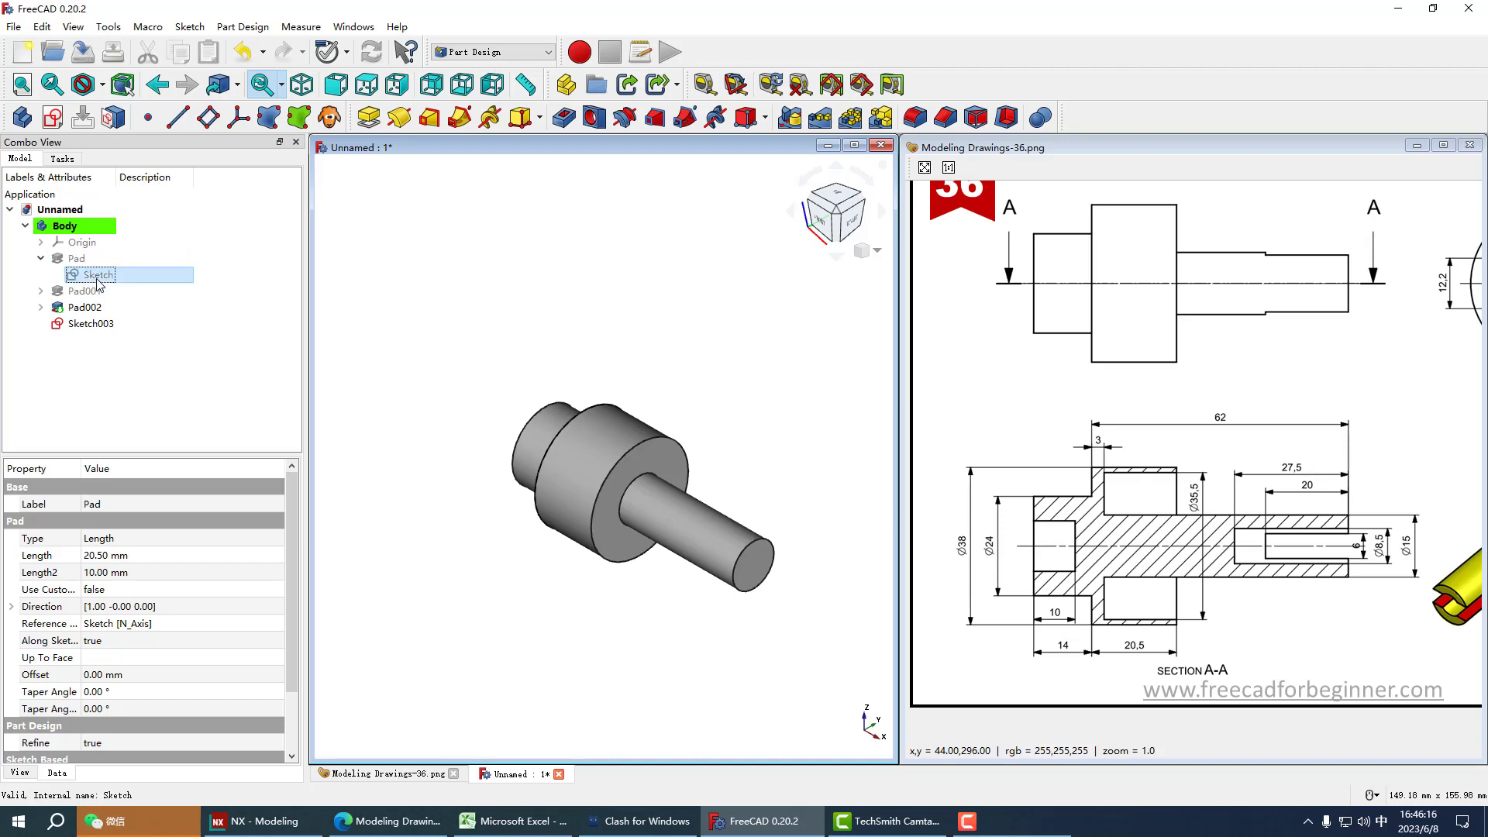
{"action": "double_click", "coordinate": [711, 476]}
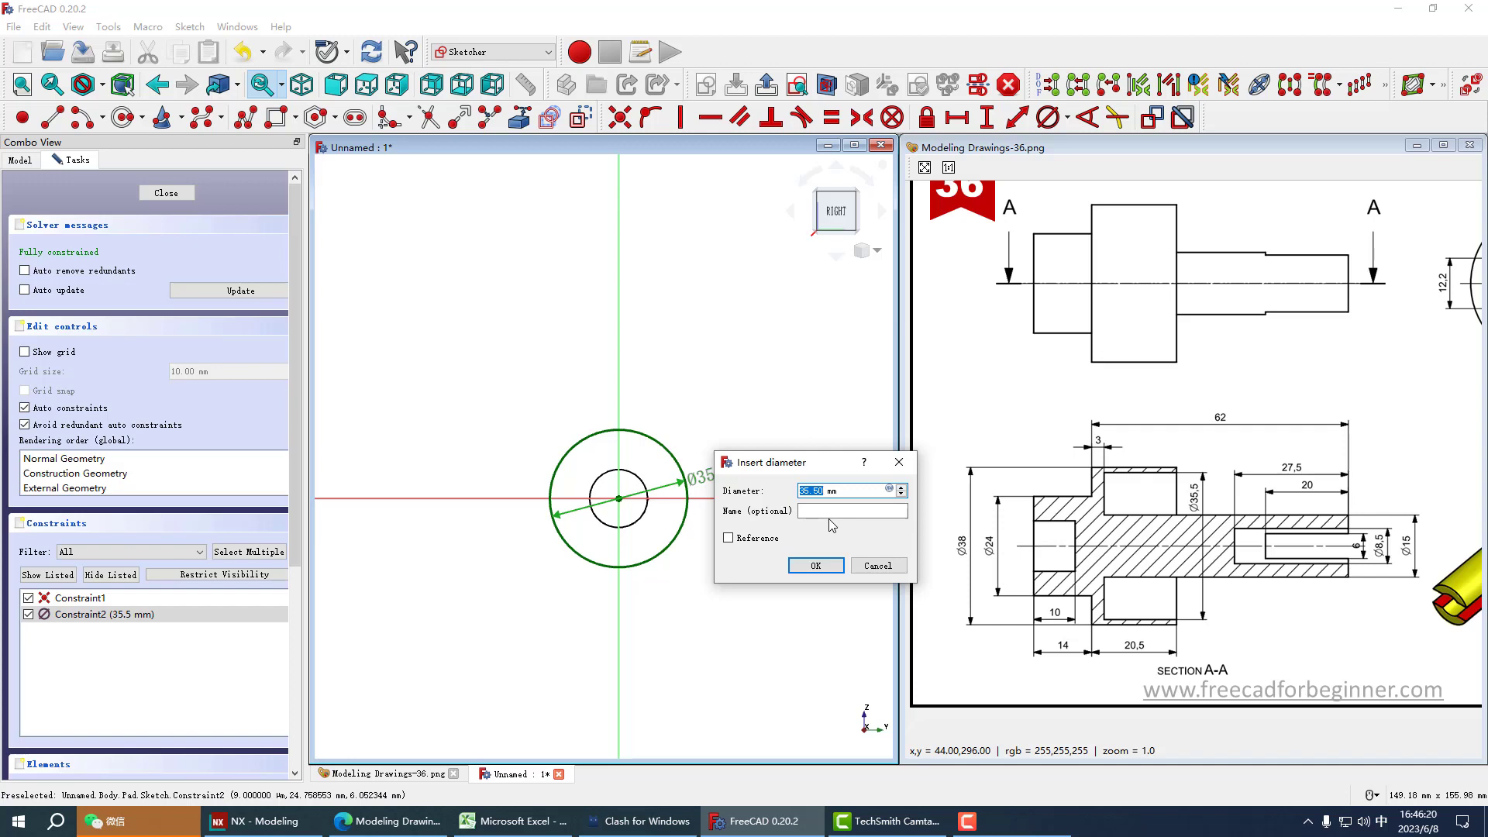
{"action": "type", "text": "38"}
{"action": "key", "text": "Return"}
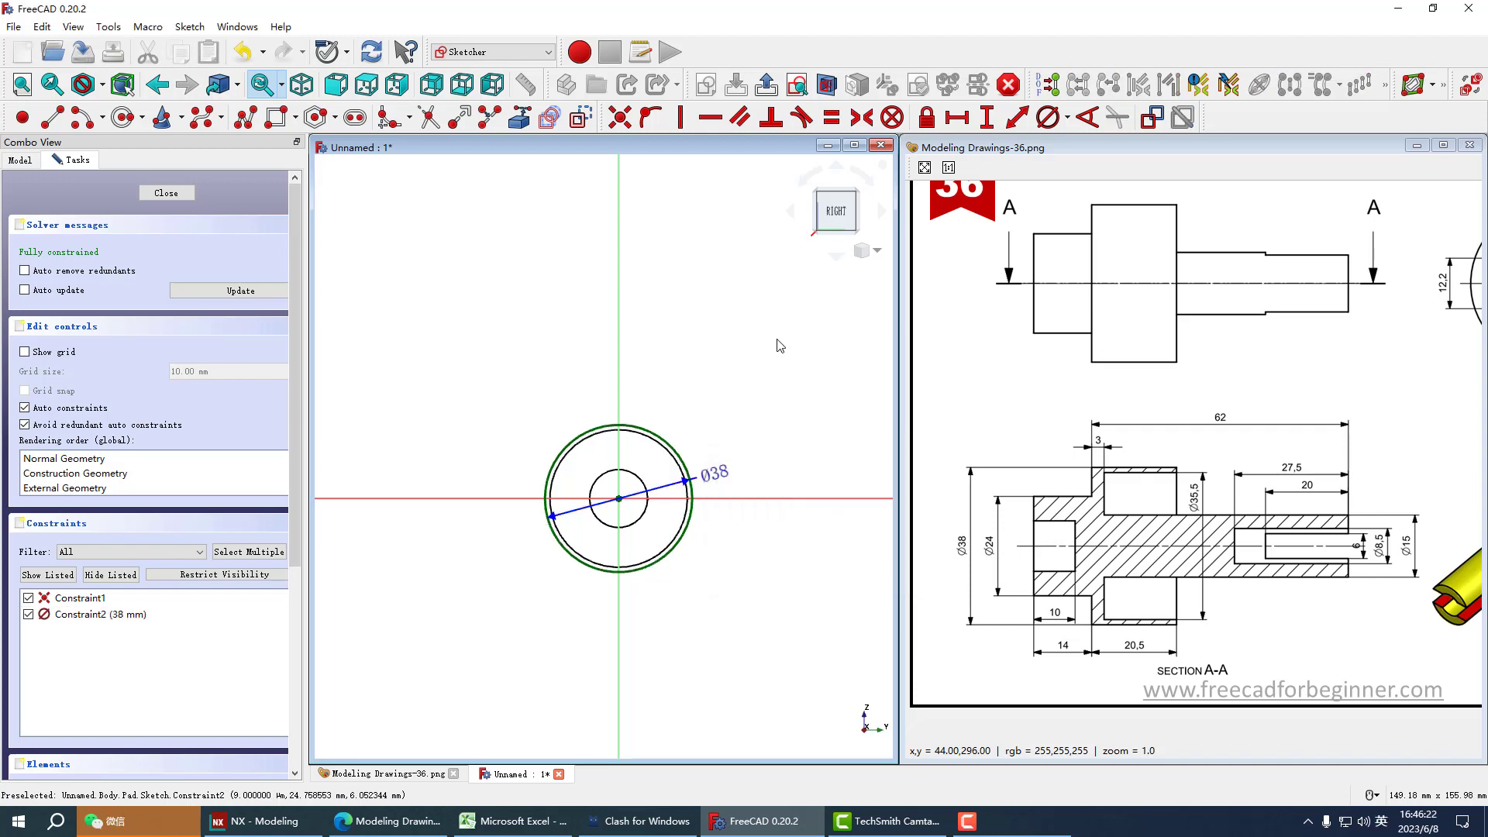
{"action": "left_click", "coordinate": [766, 85]}
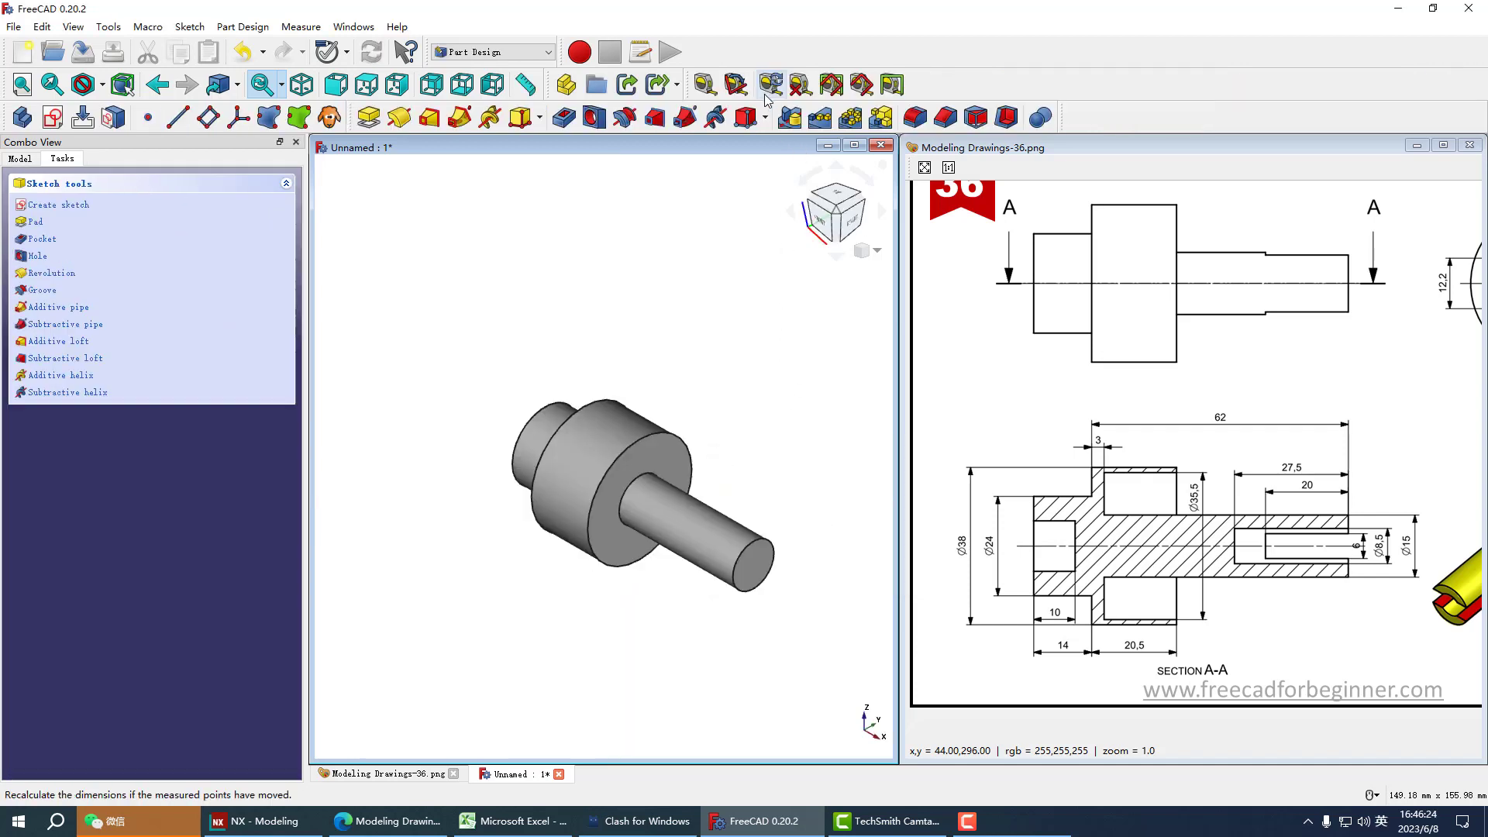
Step: Pocket the ring sketch as a reversed Two dimensions cut with a length of 85 mm and a second length of -3 mm
{"action": "left_click", "coordinate": [20, 158]}
{"action": "left_click", "coordinate": [90, 323]}
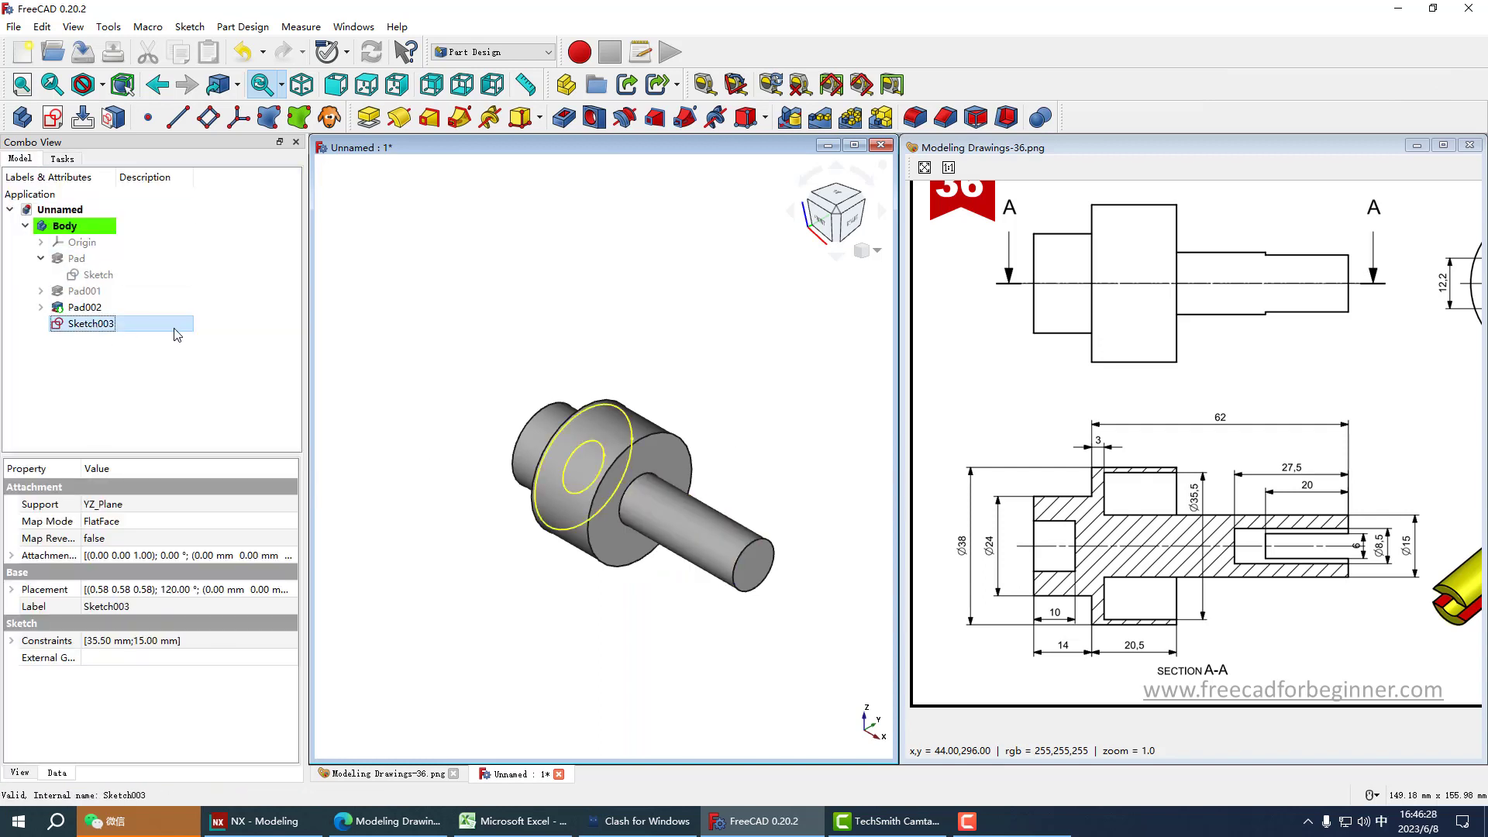
{"action": "left_click", "coordinate": [563, 117]}
{"action": "left_click", "coordinate": [223, 253]}
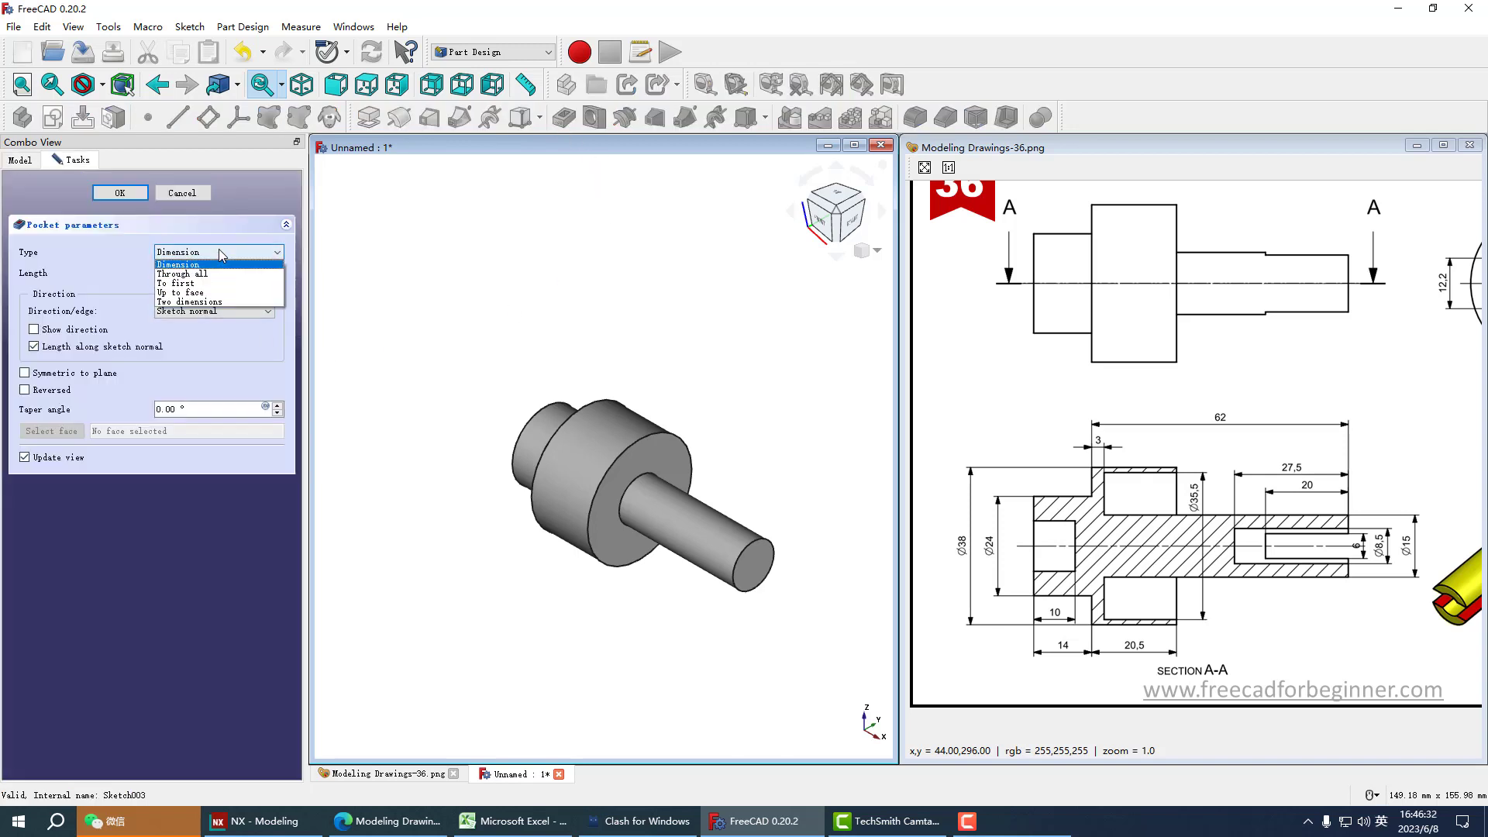
{"action": "left_click", "coordinate": [219, 303]}
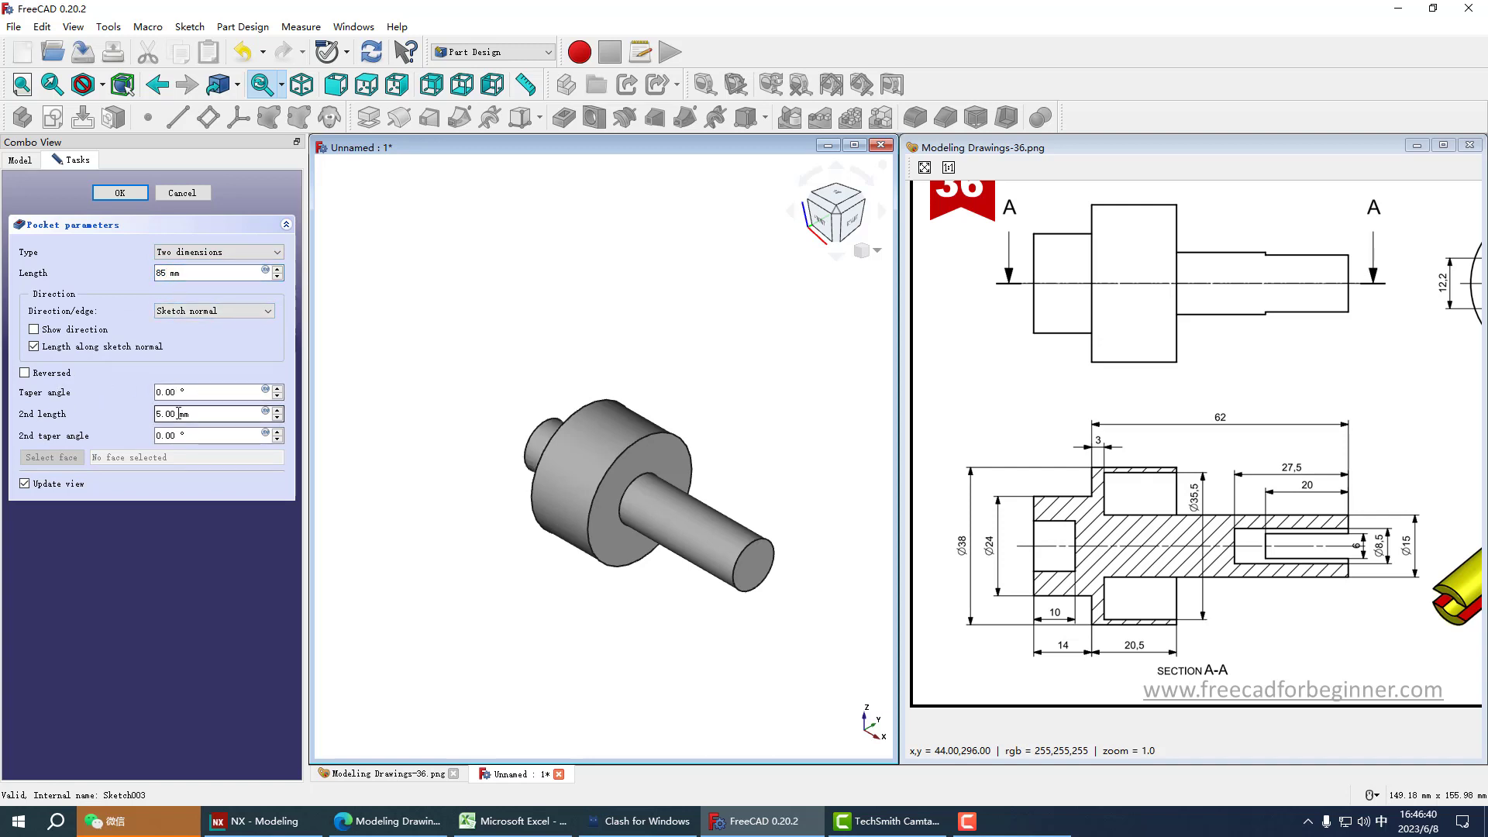
{"action": "middle_click_drag", "start_coordinate": [631, 509], "coordinate": [571, 537]}
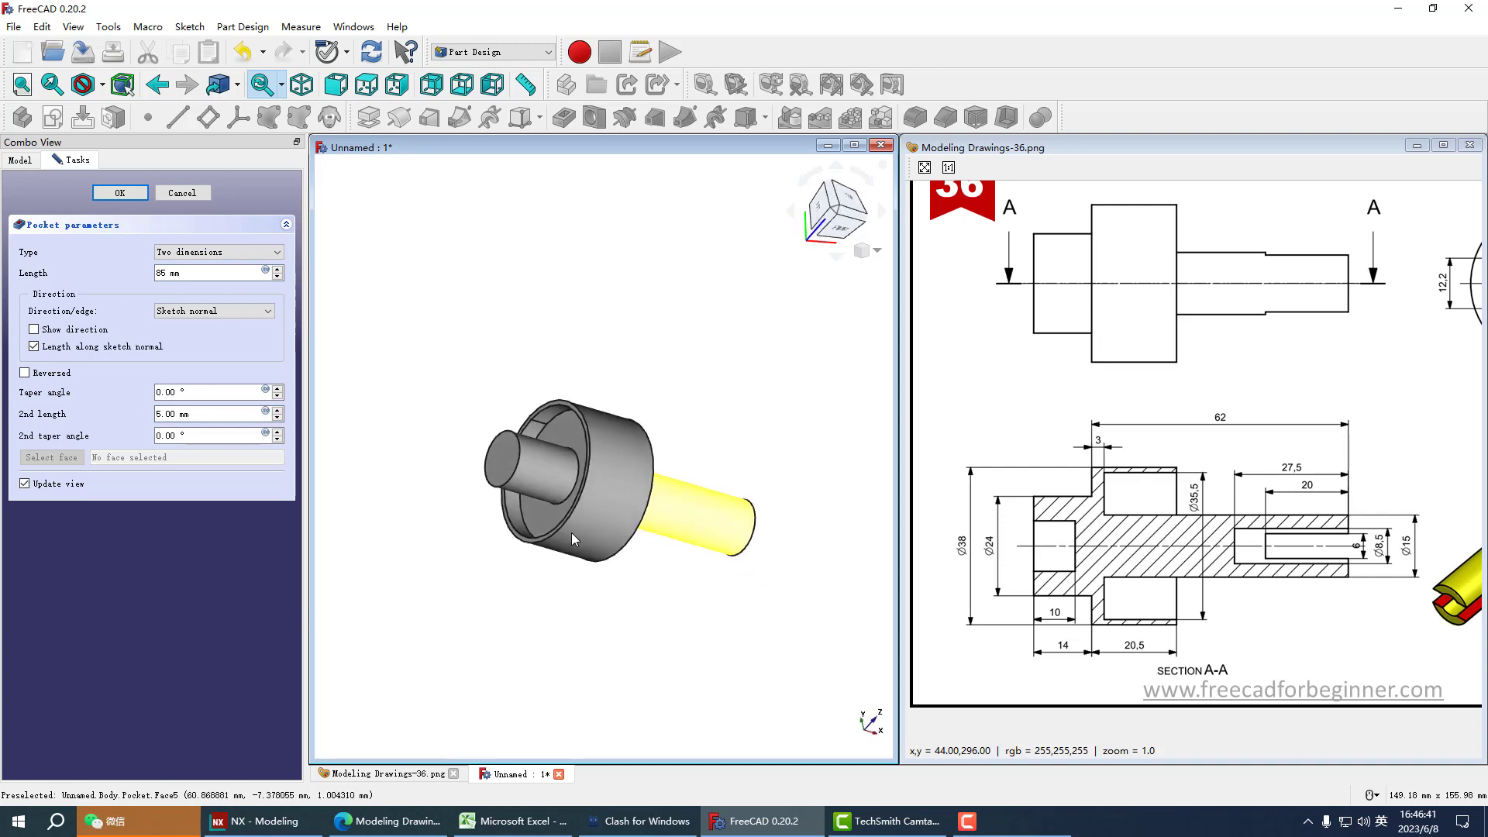
{"action": "left_click", "coordinate": [24, 372]}
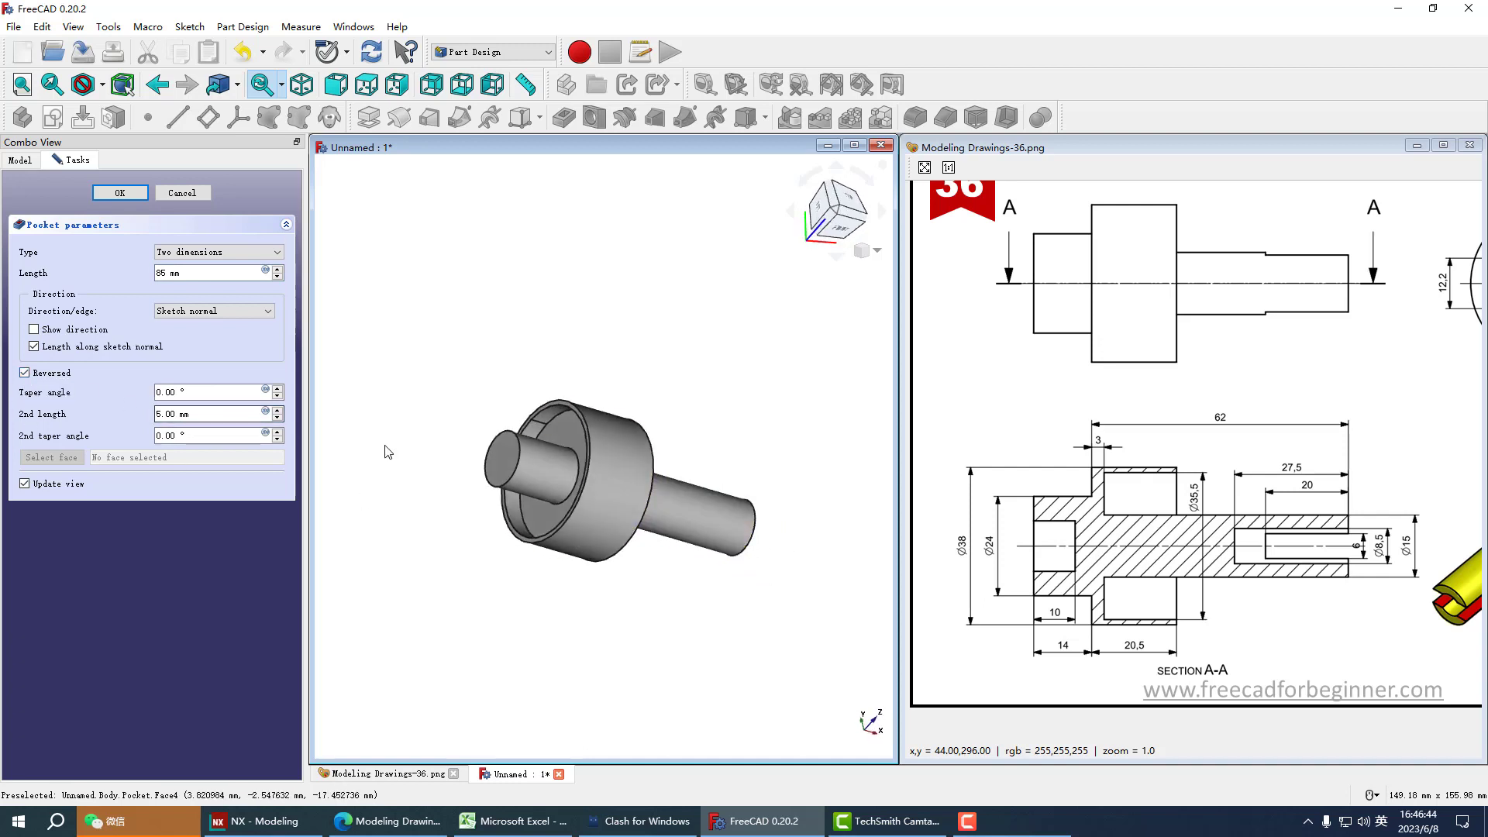
{"action": "mouse_move", "coordinate": [542, 512]}
{"action": "middle_mouse_down"}
{"action": "mouse_move", "coordinate": [607, 527]}
{"action": "mouse_move", "coordinate": [524, 522]}
{"action": "middle_mouse_up"}
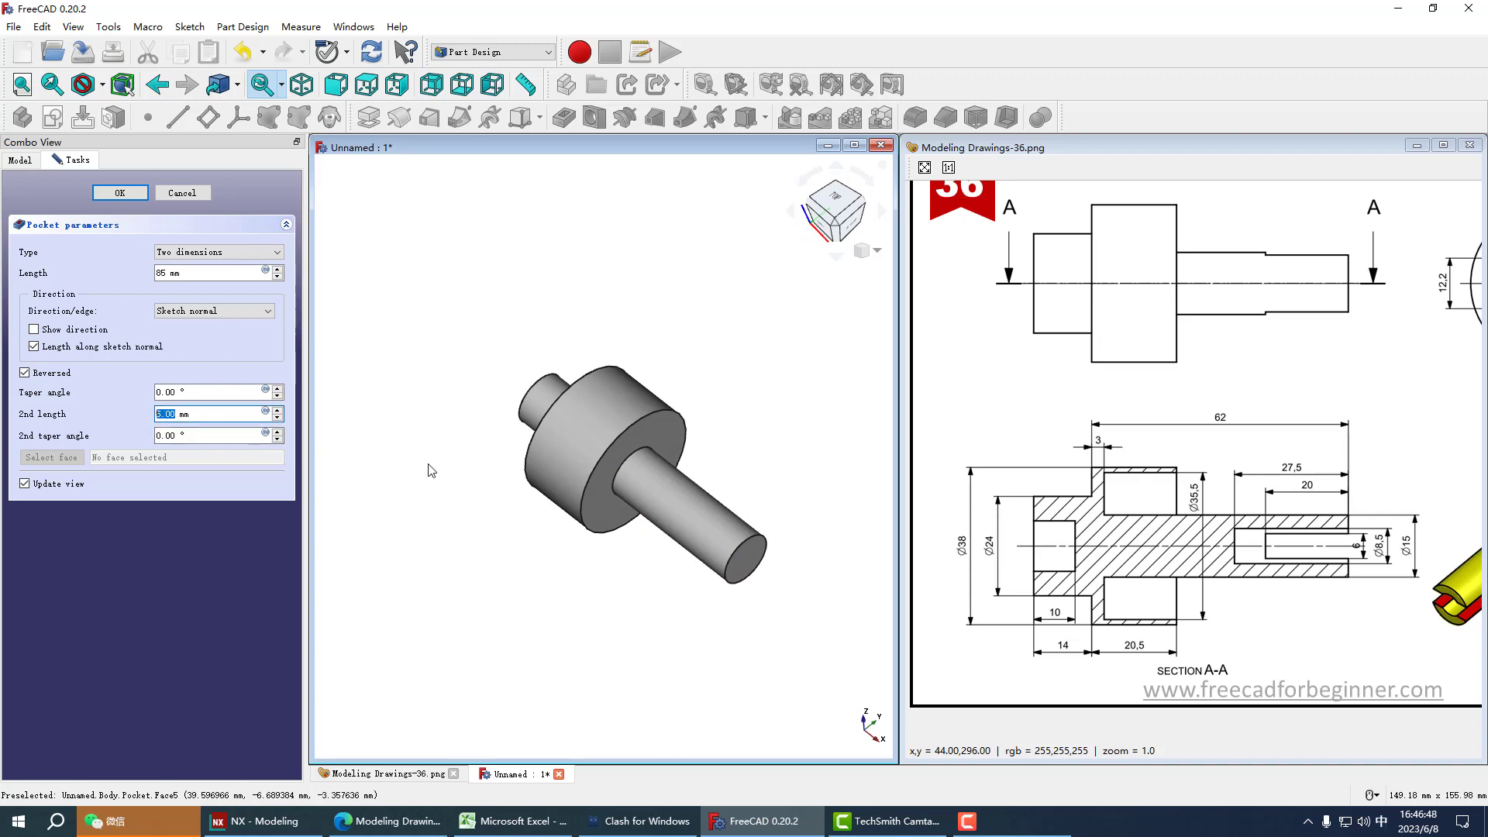
{"action": "type", "text": "-3"}
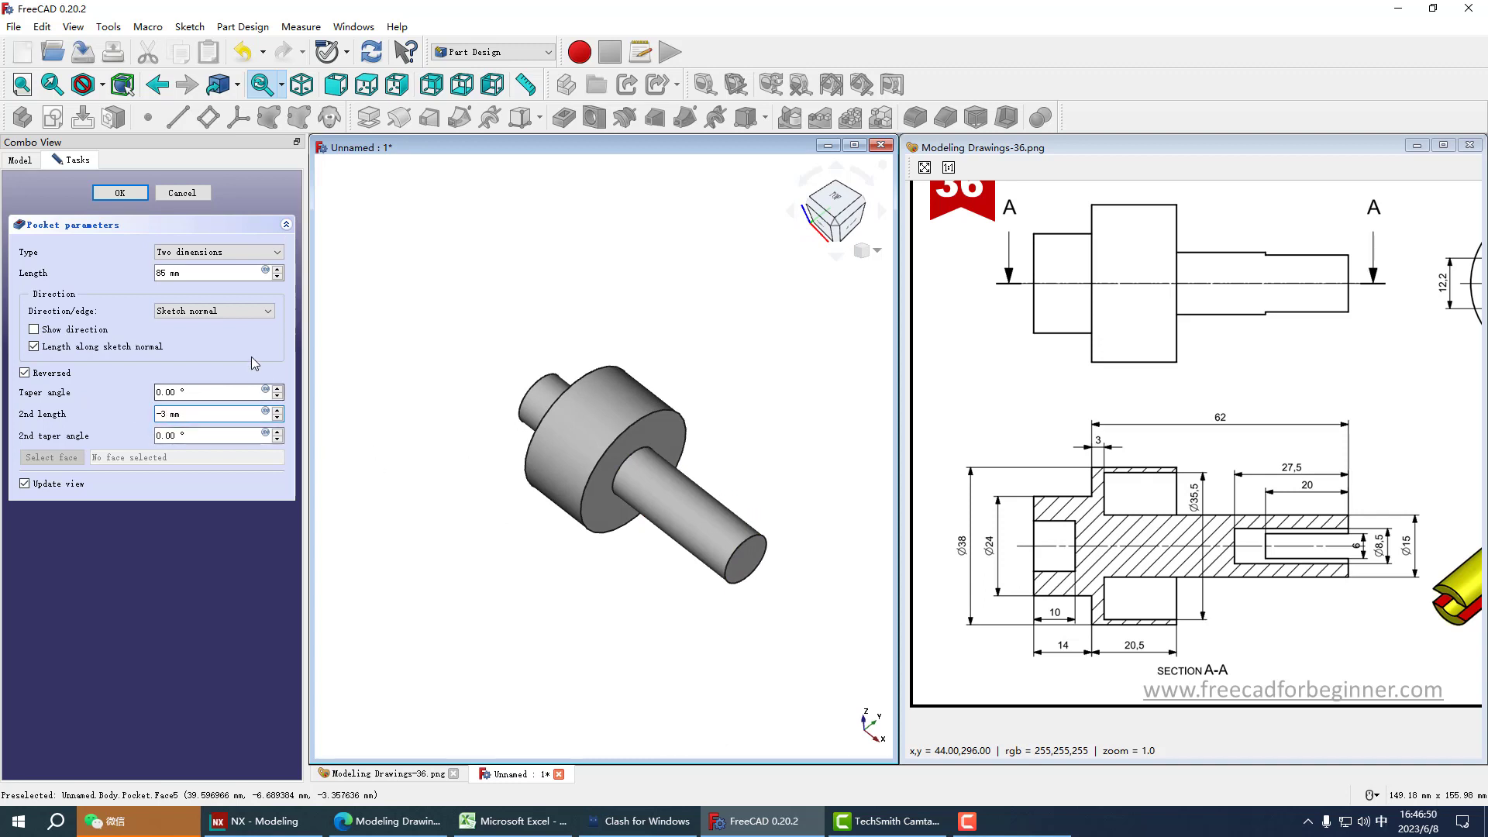
{"action": "middle_click_drag", "start_coordinate": [465, 465], "coordinate": [415, 392]}
{"action": "left_click", "coordinate": [120, 192]}
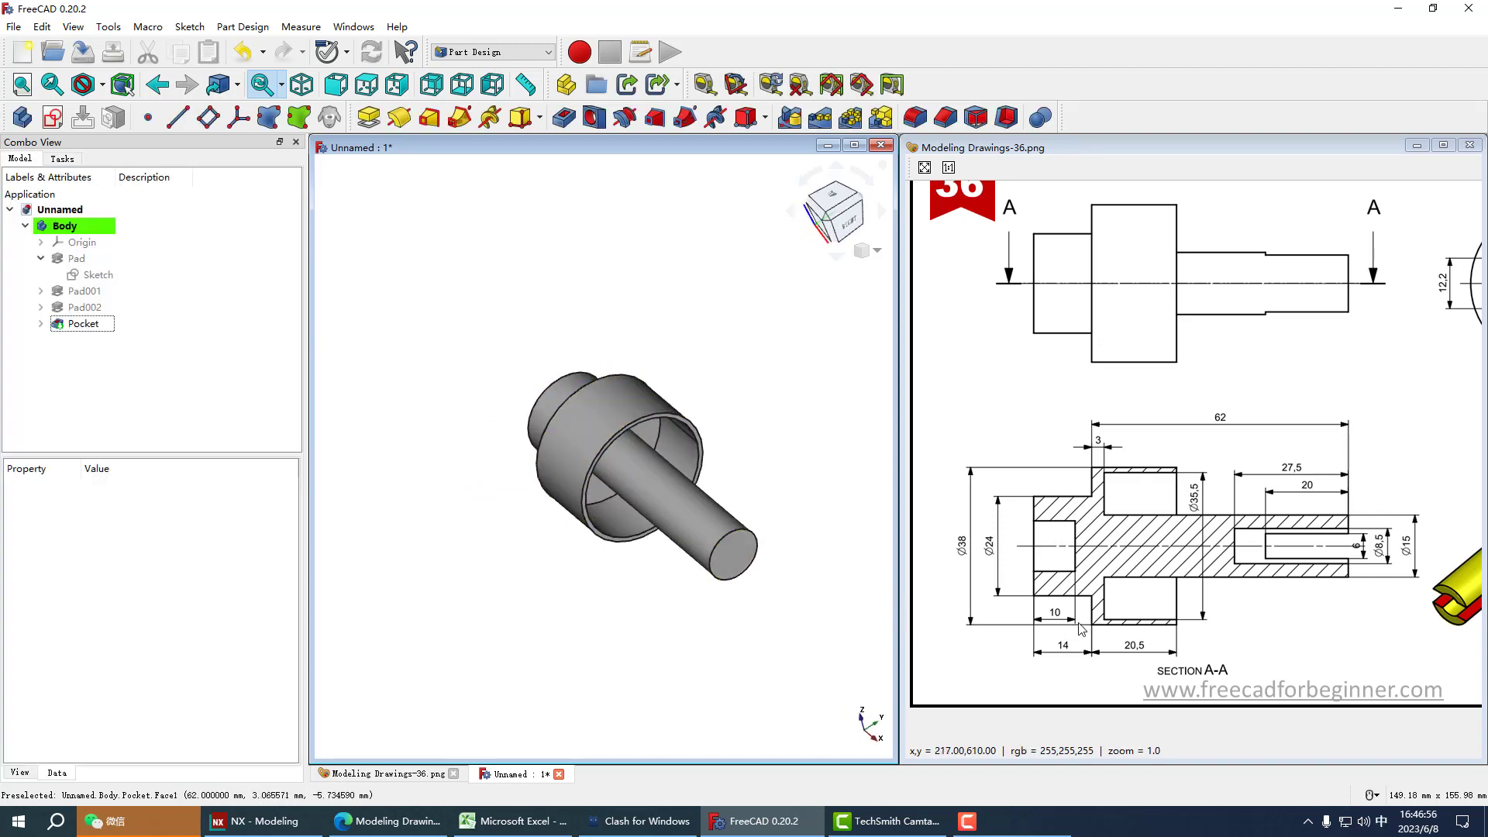
Step: Examine the square socket's depth and side dimensions in the section and end views of the drawing
{"action": "mouse_move", "coordinate": [1005, 514]}
{"action": "left_mouse_down"}
{"action": "mouse_move", "coordinate": [1069, 526]}
{"action": "mouse_move", "coordinate": [1040, 582]}
{"action": "mouse_move", "coordinate": [1006, 547]}
{"action": "left_mouse_up"}
{"action": "left_click_drag", "start_coordinate": [1044, 621], "coordinate": [1060, 595]}
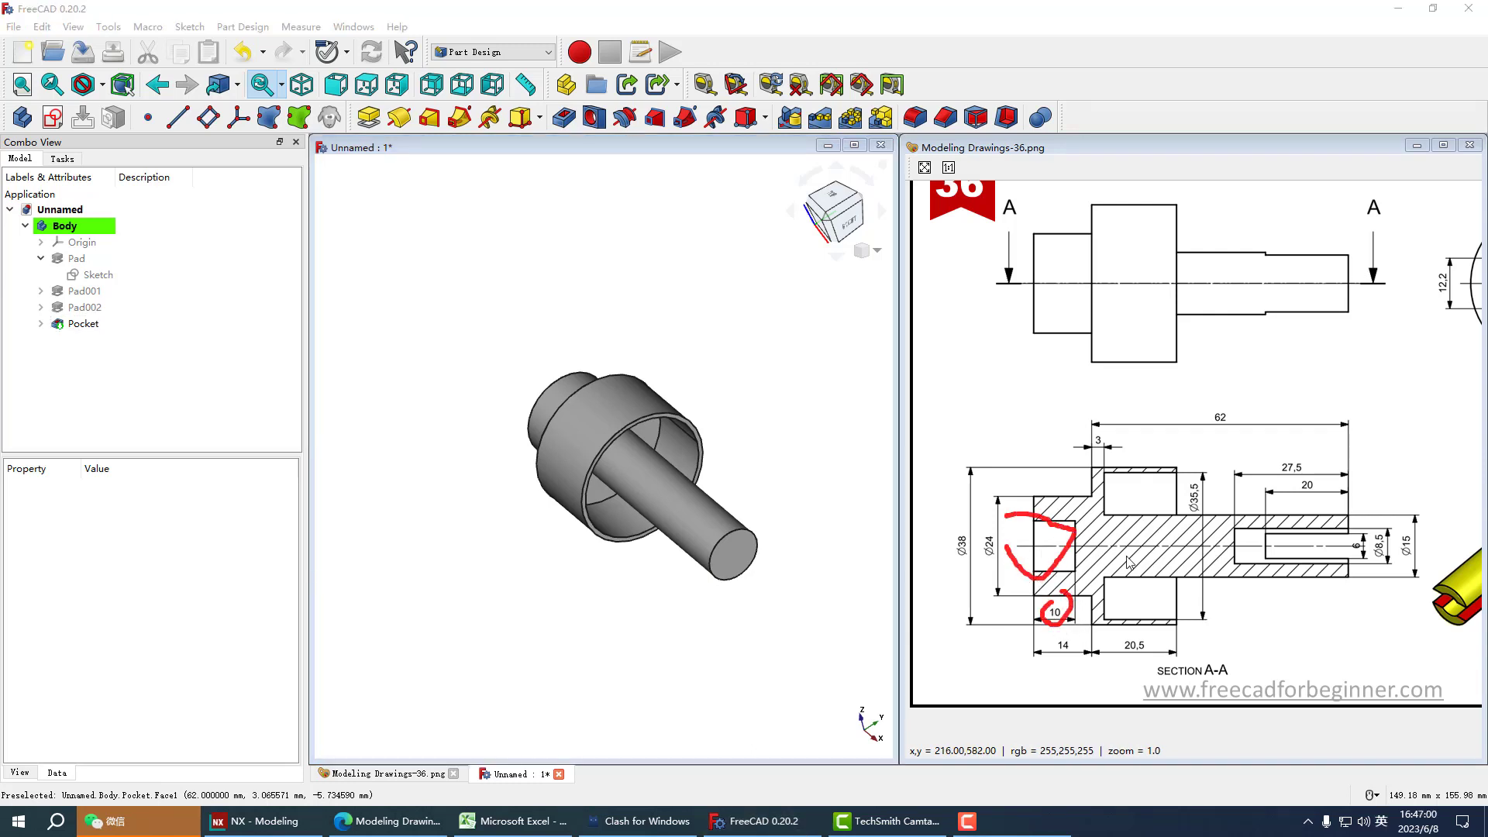
{"action": "key", "text": "Escape"}
{"action": "middle_click_drag", "start_coordinate": [1337, 382], "coordinate": [1150, 392]}
{"action": "key", "text": "ctrl+2"}
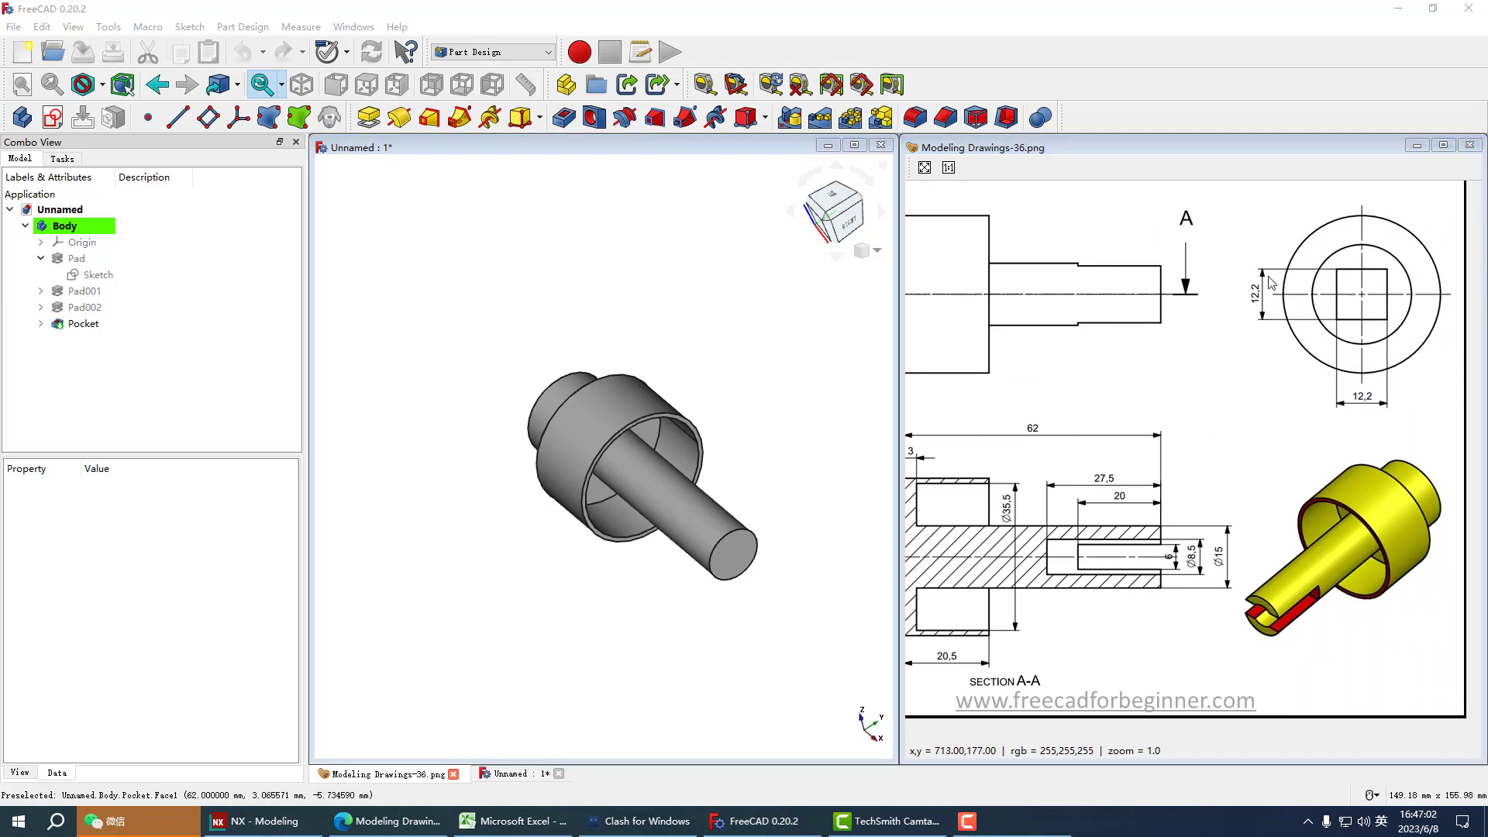
{"action": "left_click_drag", "start_coordinate": [1262, 271], "coordinate": [1282, 288]}
{"action": "key", "text": "Escape"}
Step: Start a sketch on the short boss's end face and draw a centered rectangle about 11.2 mm wide at the origin
{"action": "middle_click_drag", "start_coordinate": [682, 438], "coordinate": [609, 425]}
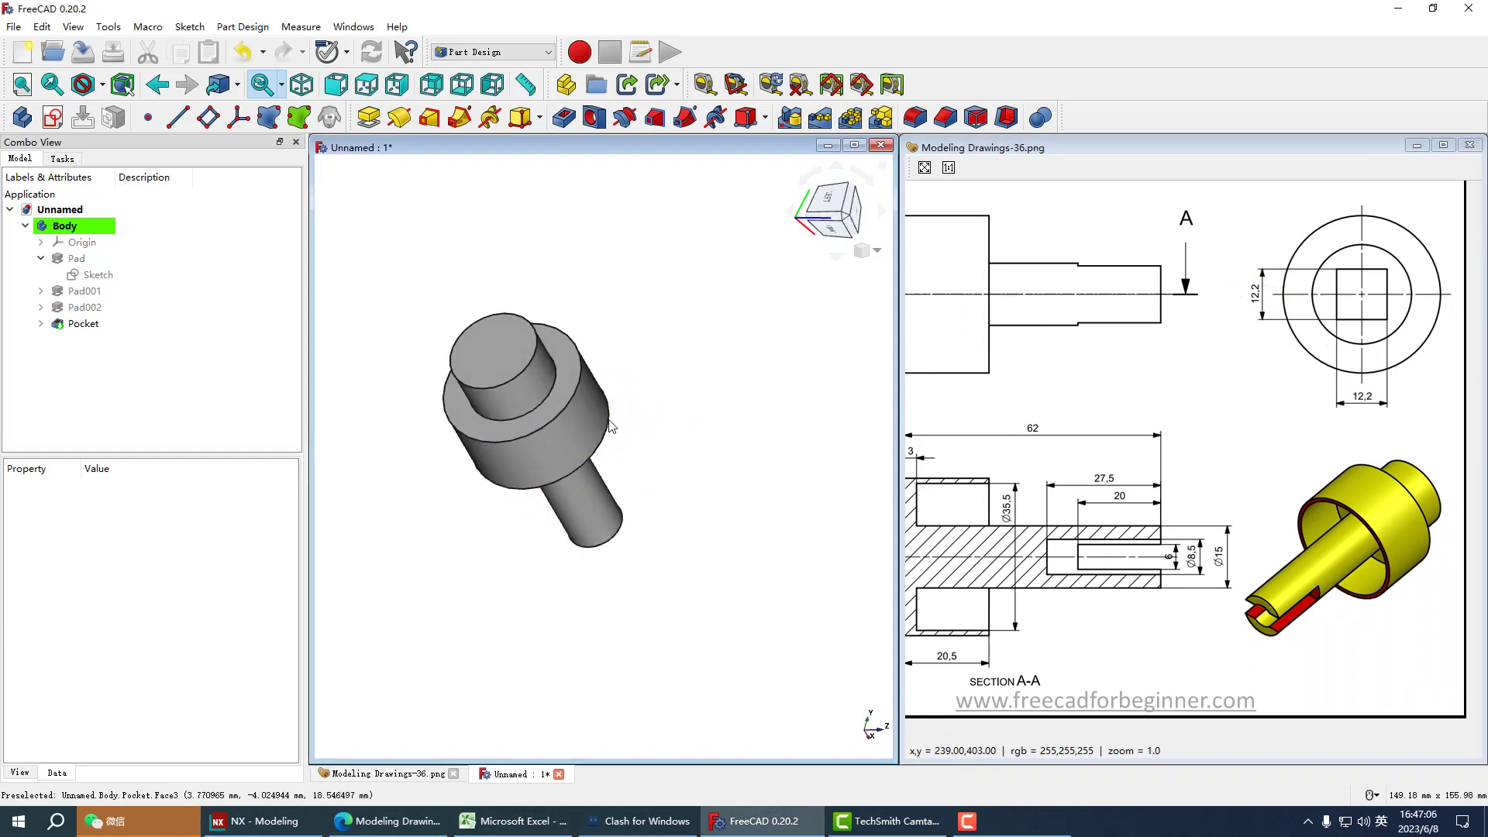
{"action": "left_click", "coordinate": [500, 350]}
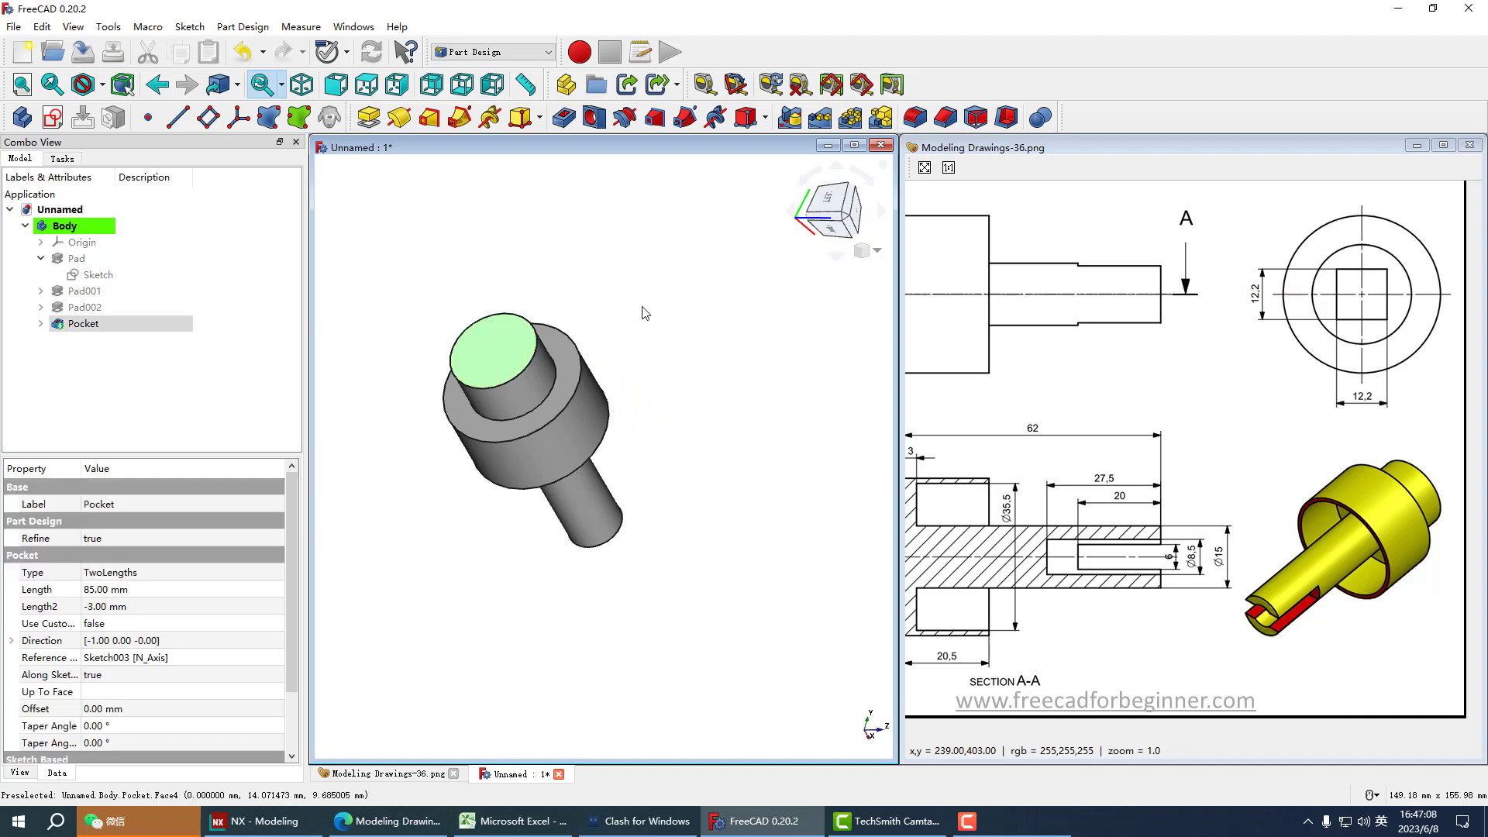
{"action": "left_click", "coordinate": [54, 117]}
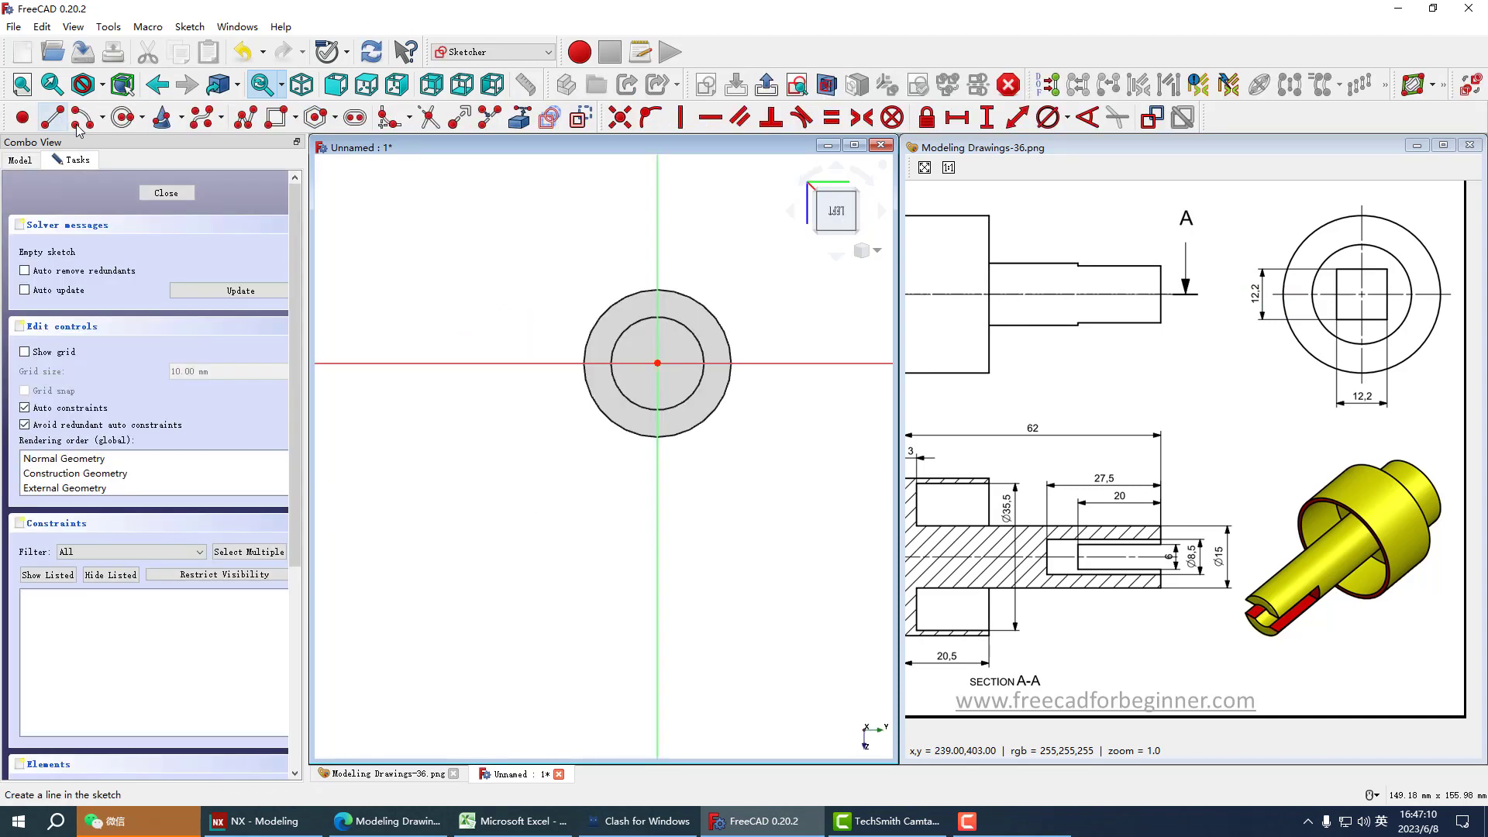
{"action": "scroll", "coordinate": [755, 372], "scroll_direction": "up", "scroll_amount": 2}
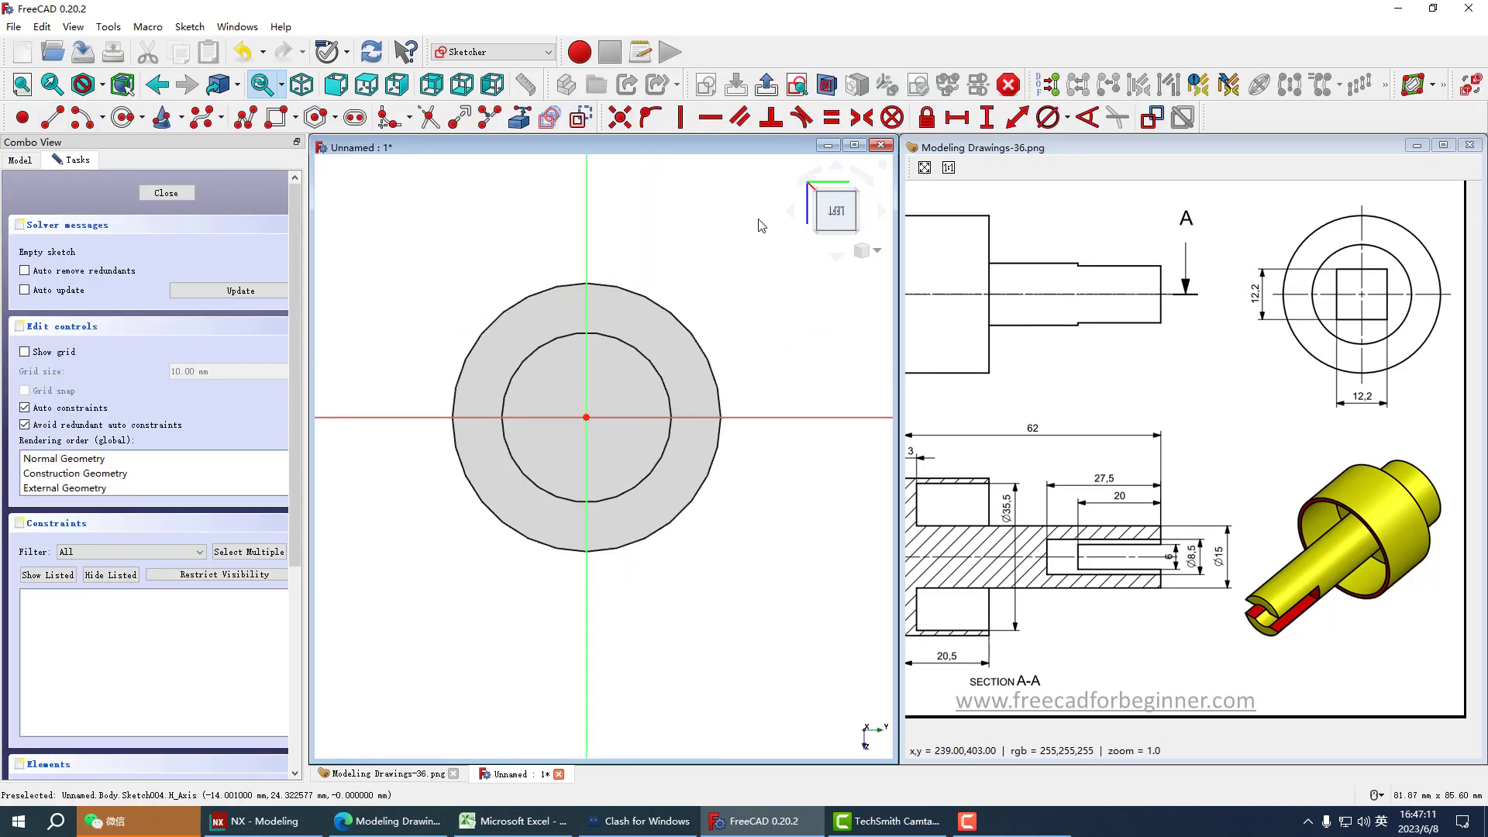
{"action": "left_click", "coordinate": [296, 118]}
{"action": "left_click", "coordinate": [308, 162]}
{"action": "left_click", "coordinate": [587, 417]}
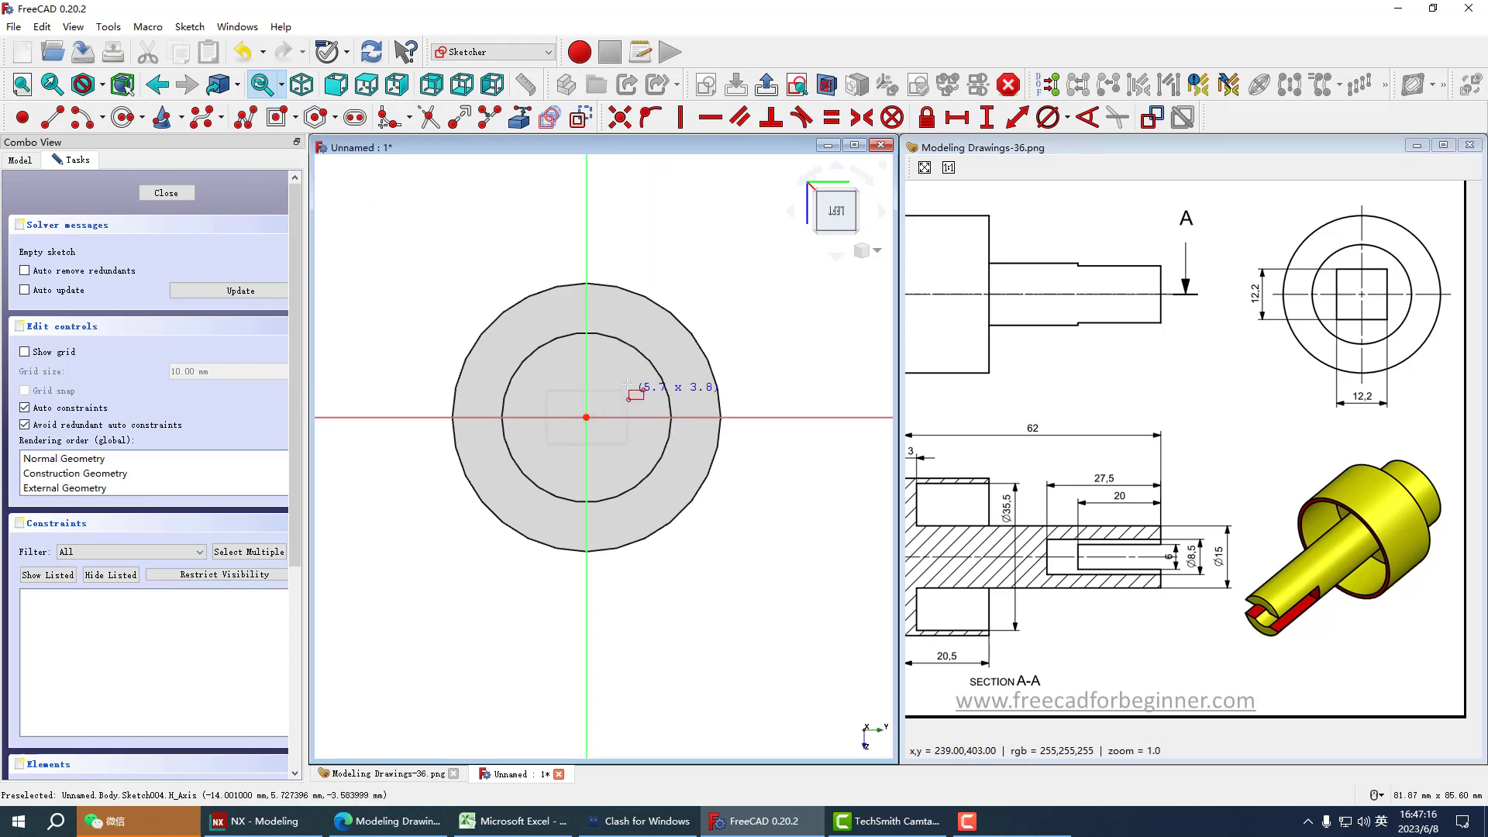
{"action": "left_click", "coordinate": [626, 378]}
Step: Constrain two adjacent rectangle sides equal and set the horizontal side length to 12.2 mm
{"action": "left_click", "coordinate": [612, 377]}
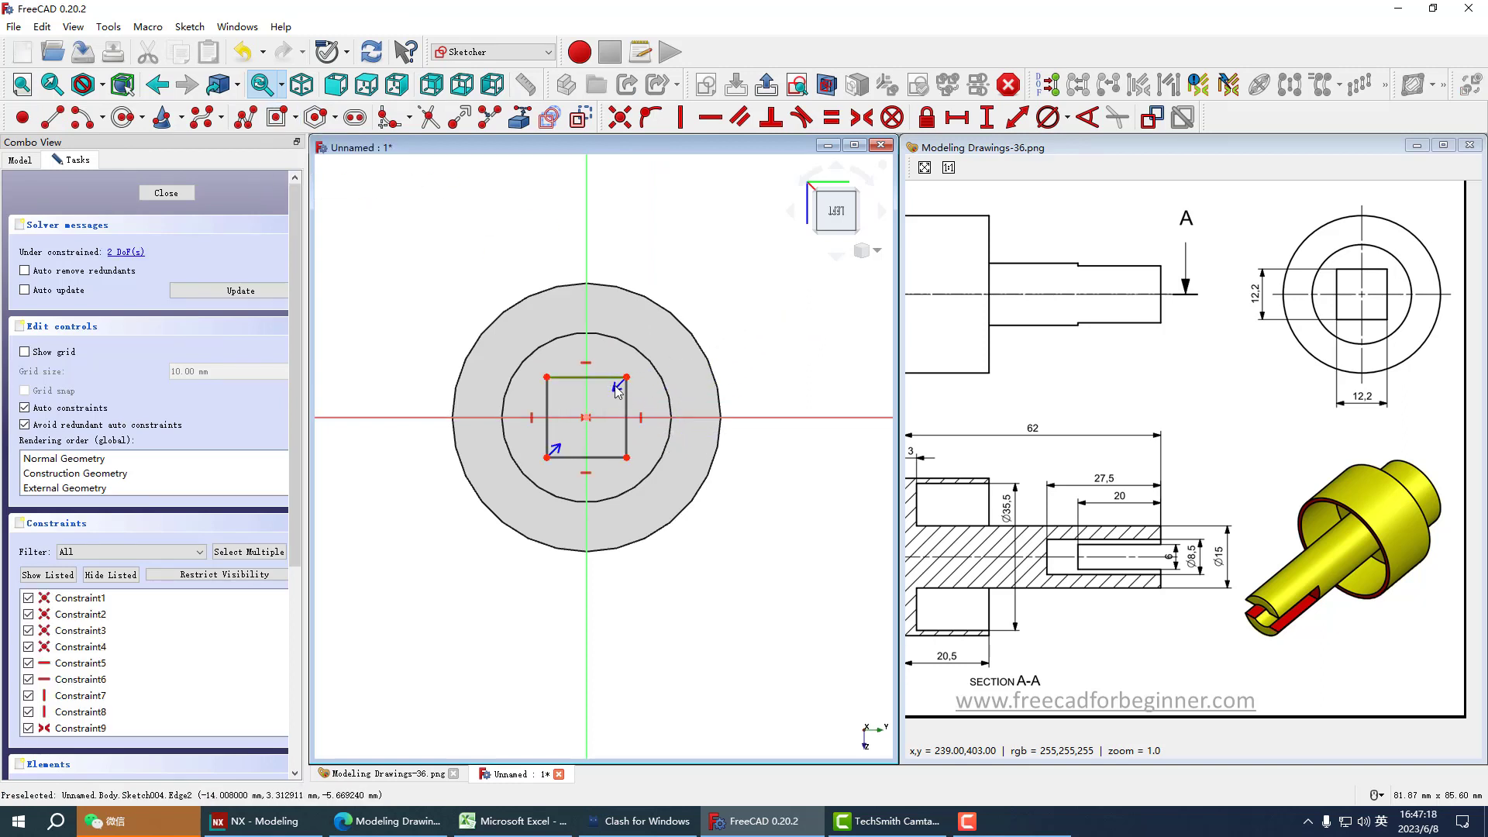
{"action": "left_click", "coordinate": [627, 410]}
{"action": "left_click", "coordinate": [830, 118]}
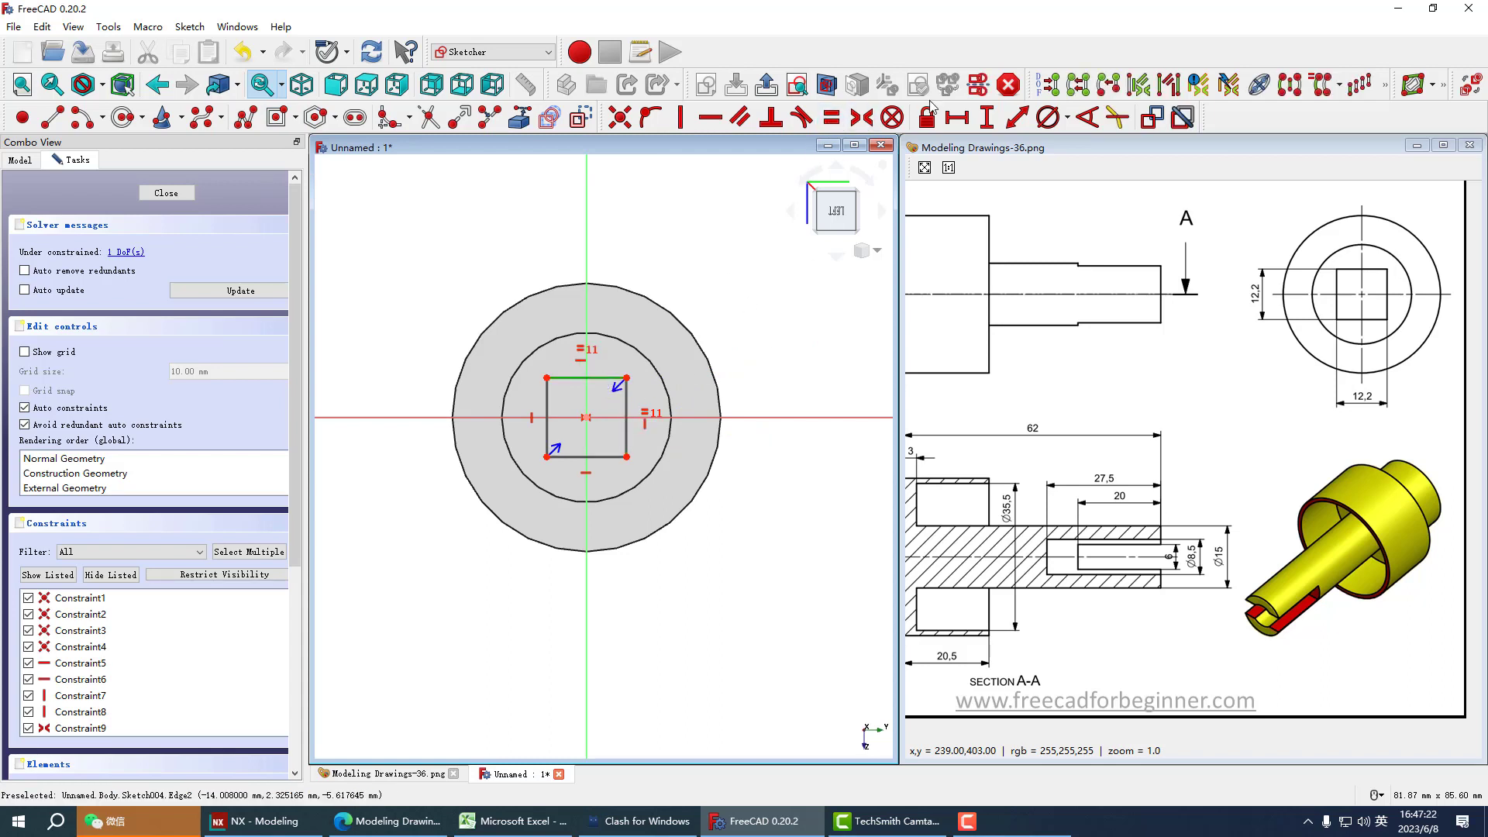
{"action": "left_click", "coordinate": [957, 118]}
{"action": "type", "text": "12."}
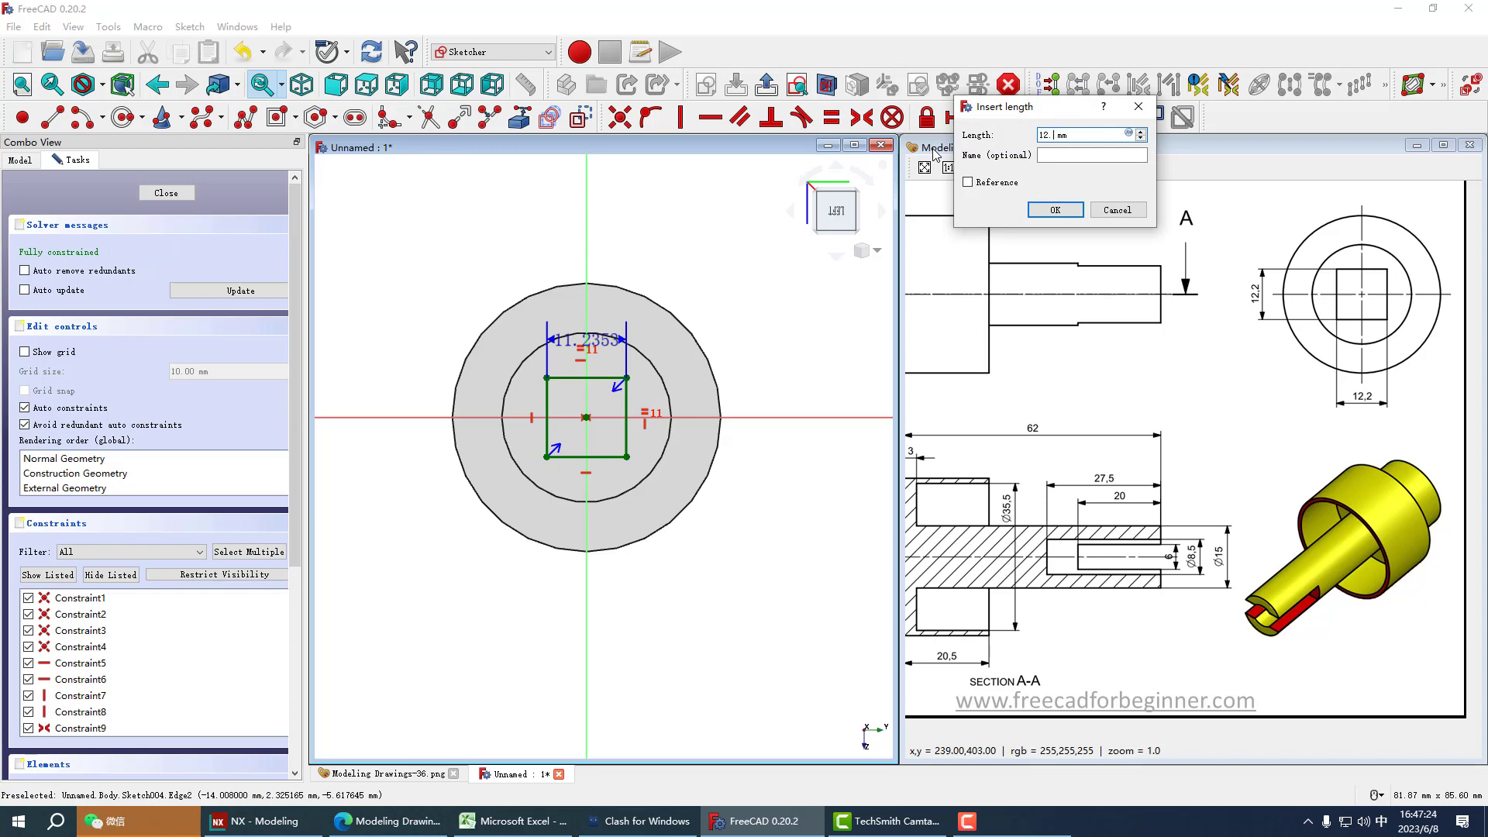
{"action": "type", "text": "2"}
{"action": "key", "text": "Return"}
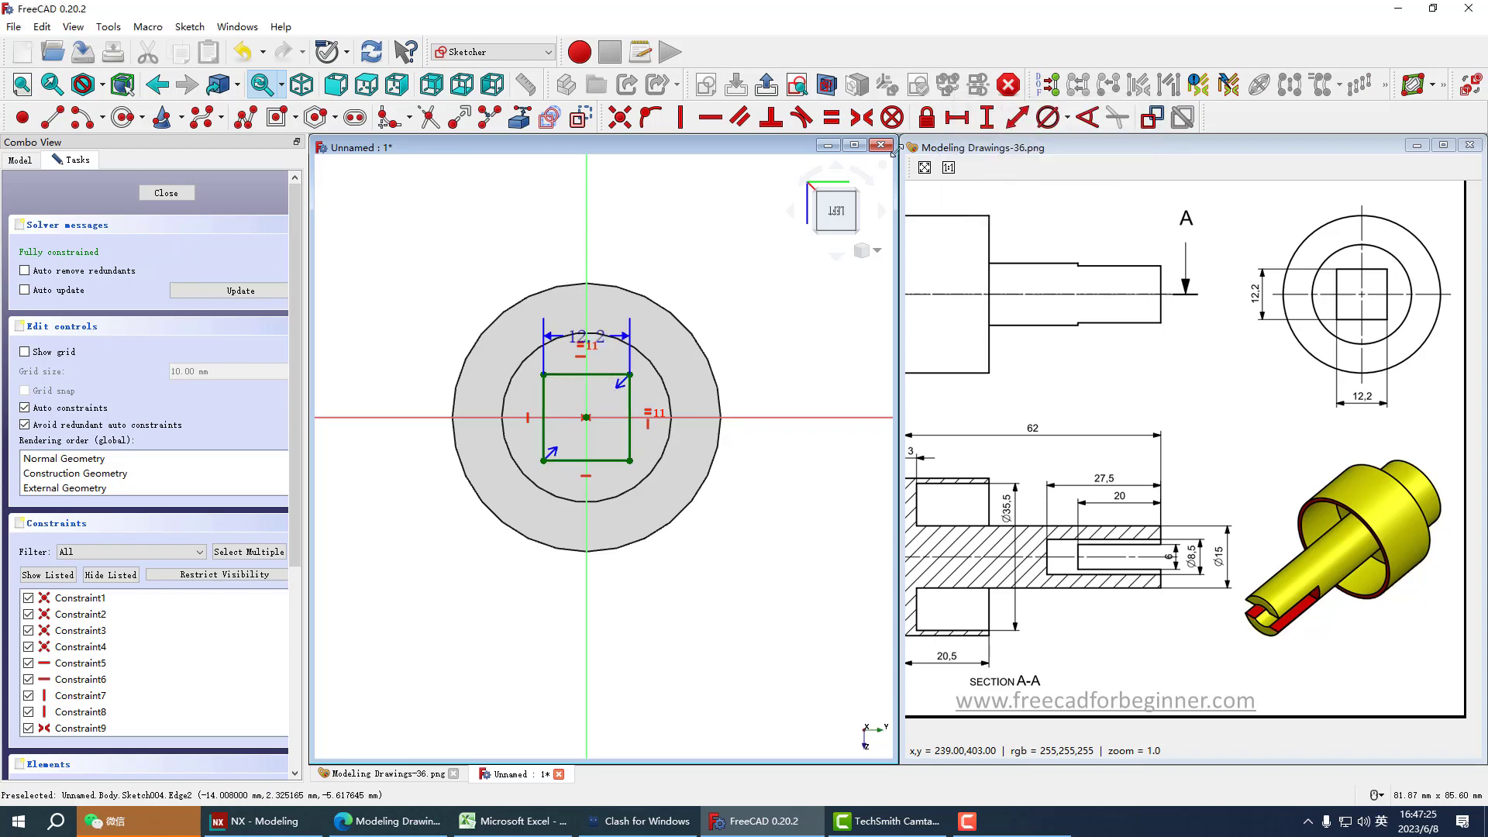
Step: Finish the square sketch and pocket it into the boss's end face using the Dimension type
{"action": "left_click", "coordinate": [769, 86]}
{"action": "left_click", "coordinate": [563, 117]}
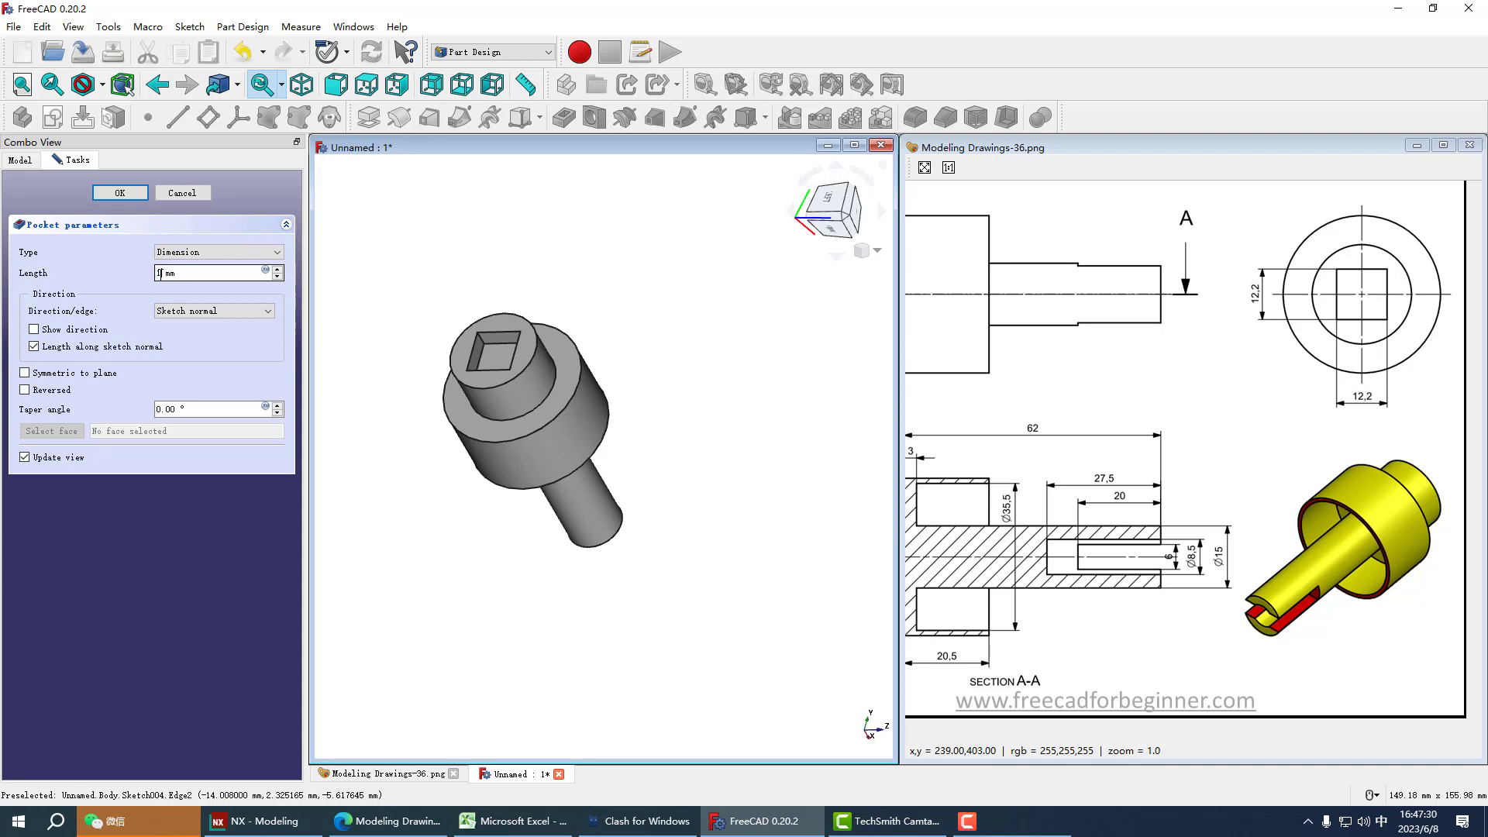
{"action": "left_click", "coordinate": [121, 192]}
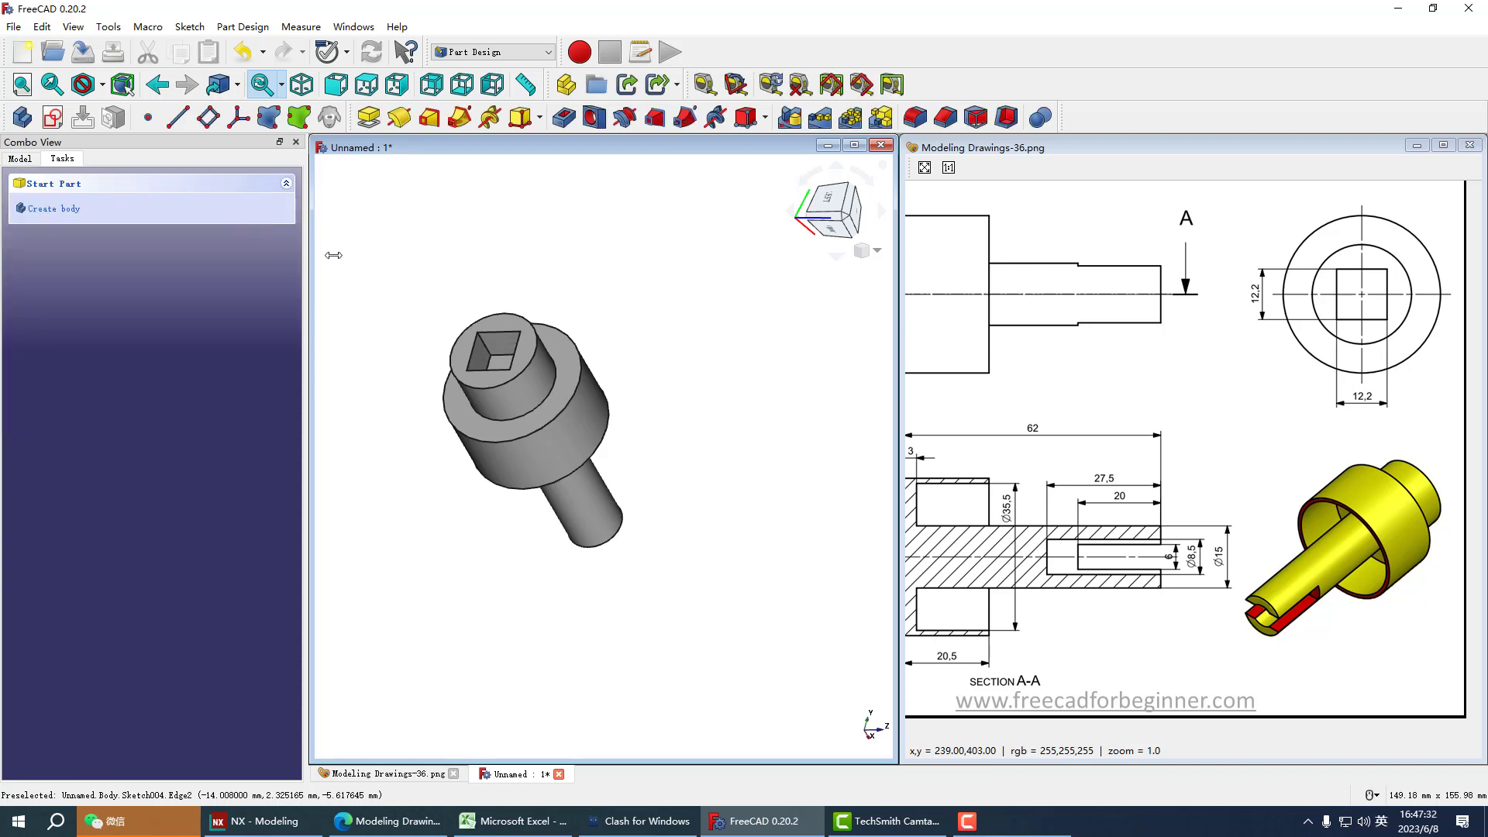
Step: Start a sketch on the XZ plane and reference the thin shaft's free end edge as external geometry
{"action": "middle_click_drag", "start_coordinate": [656, 494], "coordinate": [667, 411]}
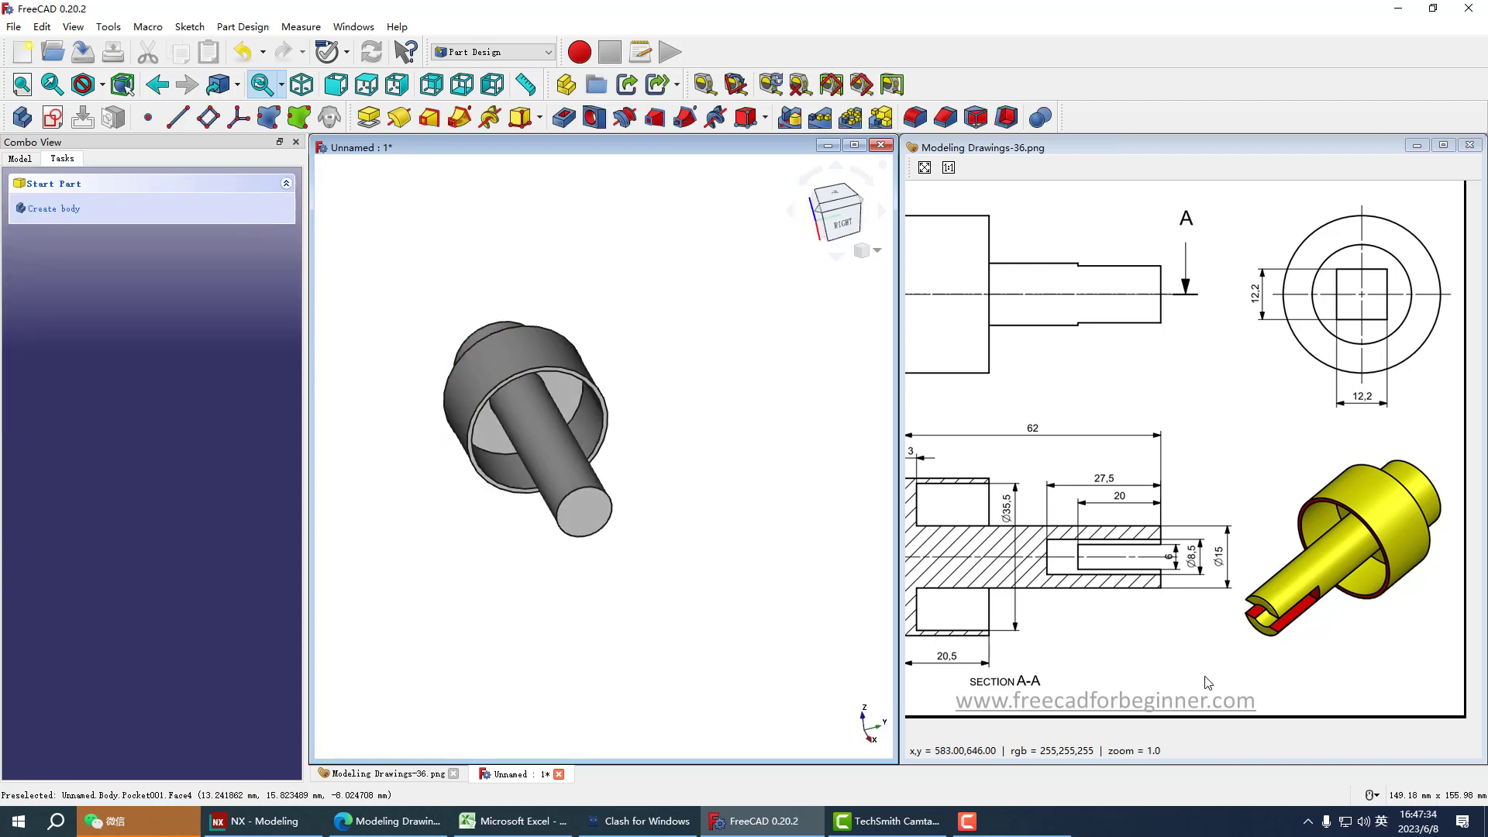
{"action": "mouse_move", "coordinate": [1172, 490]}
{"action": "left_mouse_down"}
{"action": "mouse_move", "coordinate": [1062, 500]}
{"action": "mouse_move", "coordinate": [1218, 558]}
{"action": "mouse_move", "coordinate": [1152, 517]}
{"action": "mouse_move", "coordinate": [1152, 538]}
{"action": "left_mouse_up"}
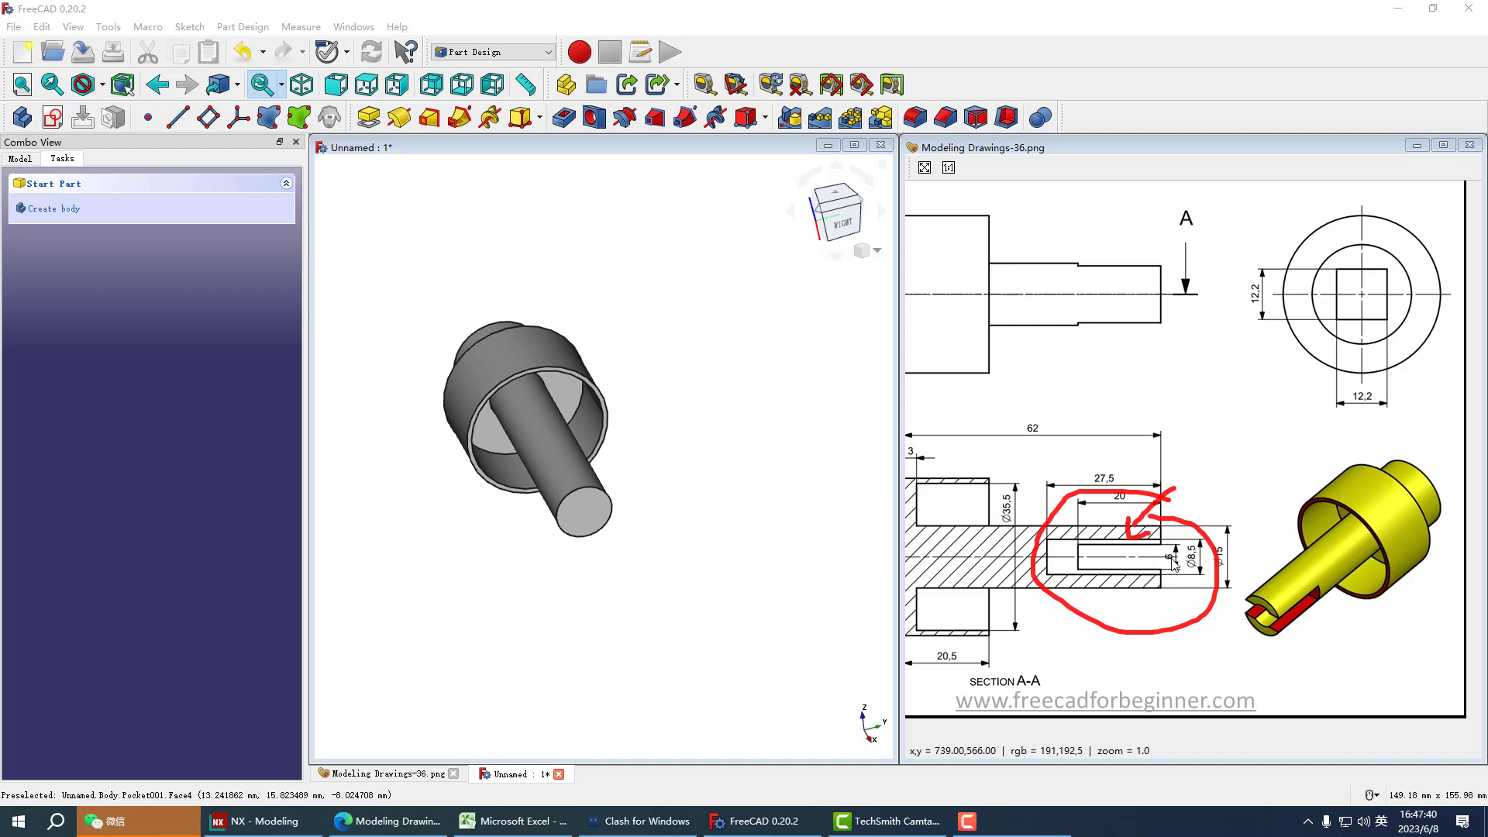
{"action": "left_click_drag", "start_coordinate": [1171, 559], "coordinate": [1156, 557]}
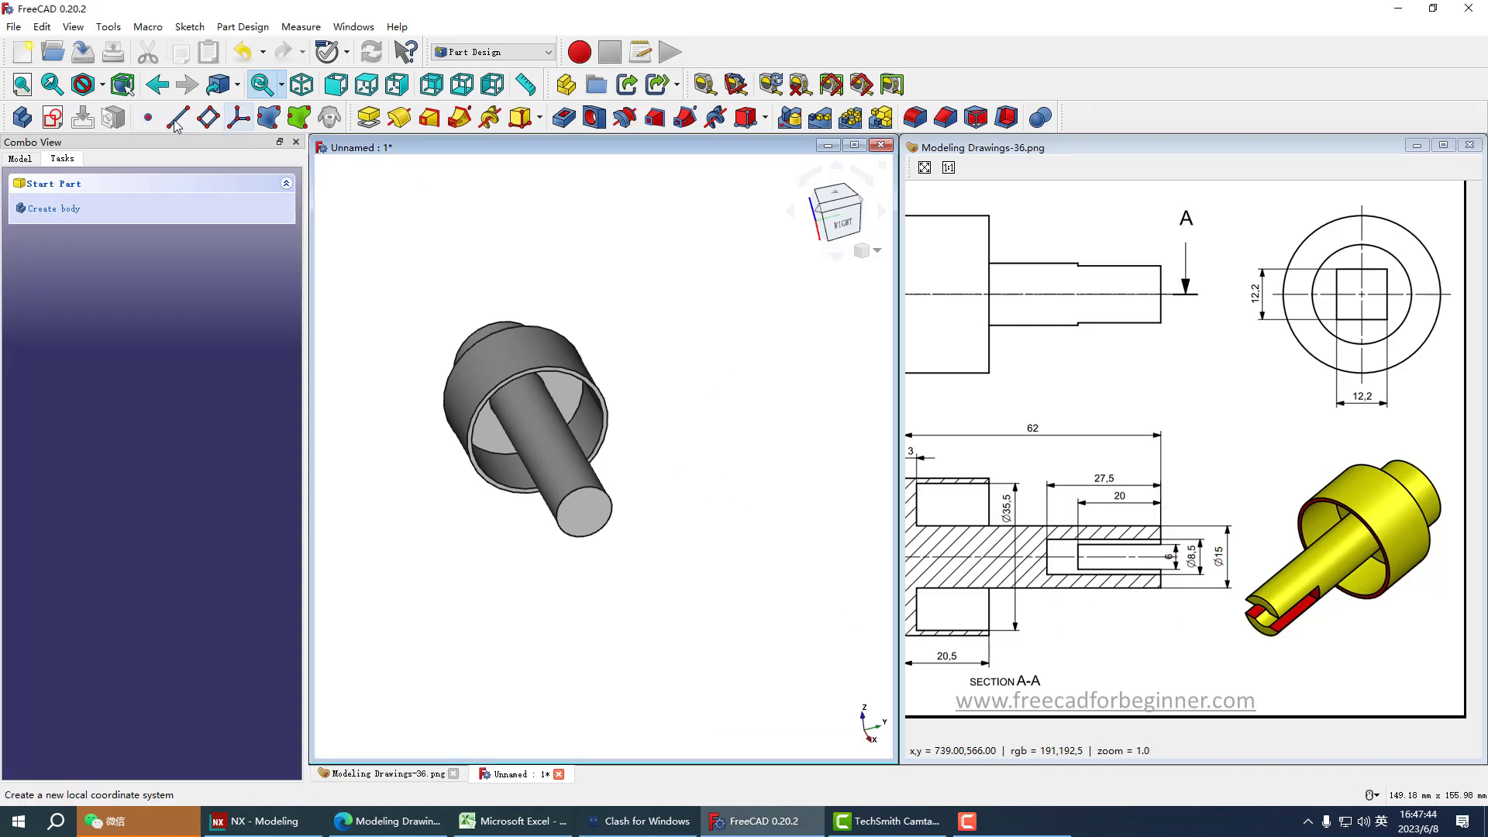
{"action": "left_click", "coordinate": [52, 117]}
{"action": "scroll", "coordinate": [548, 440], "scroll_direction": "down", "scroll_amount": 3}
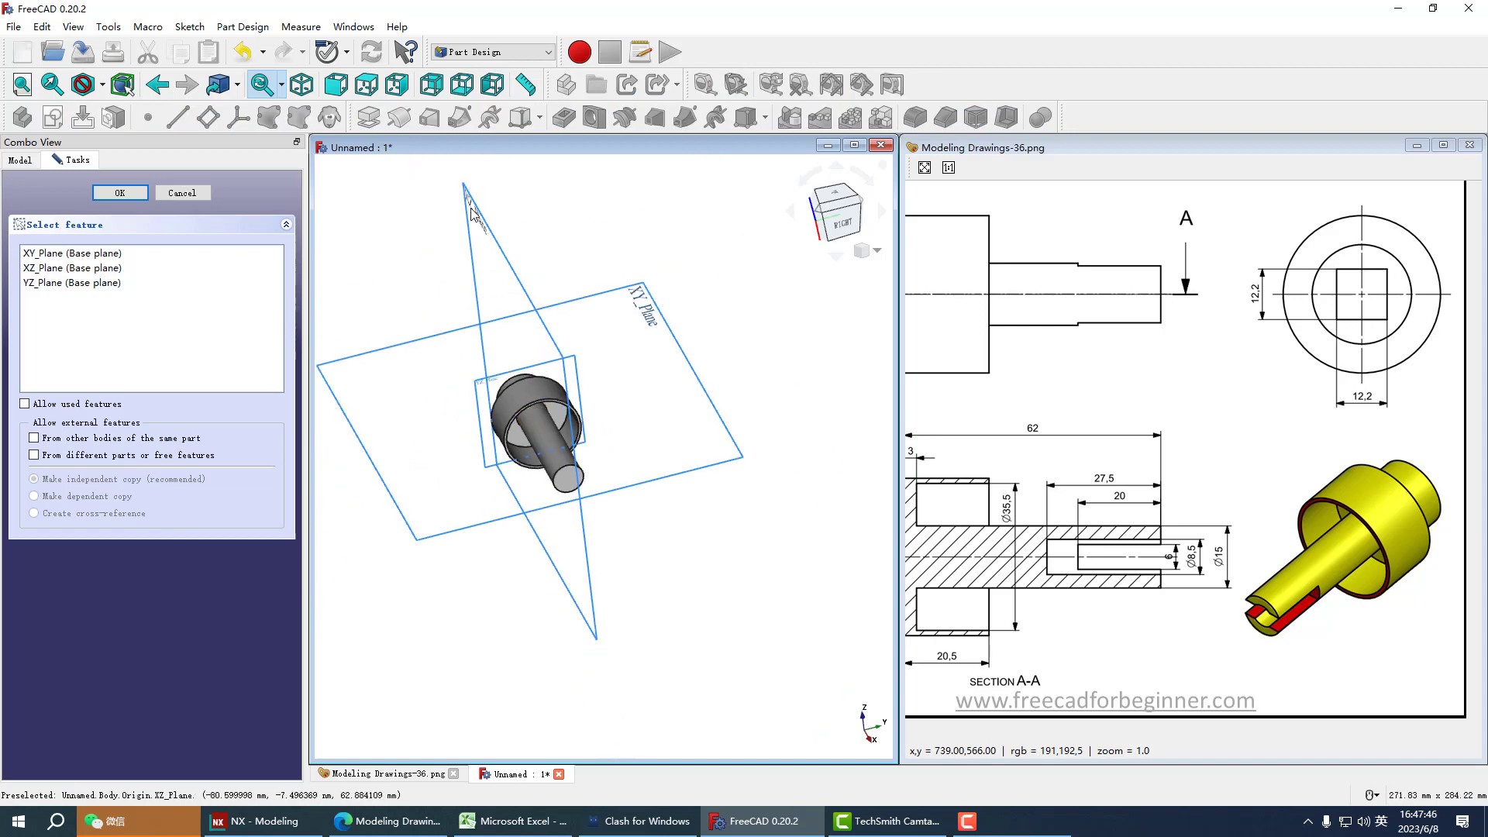
{"action": "middle_click_drag", "start_coordinate": [544, 312], "coordinate": [576, 278]}
{"action": "left_click", "coordinate": [586, 262]}
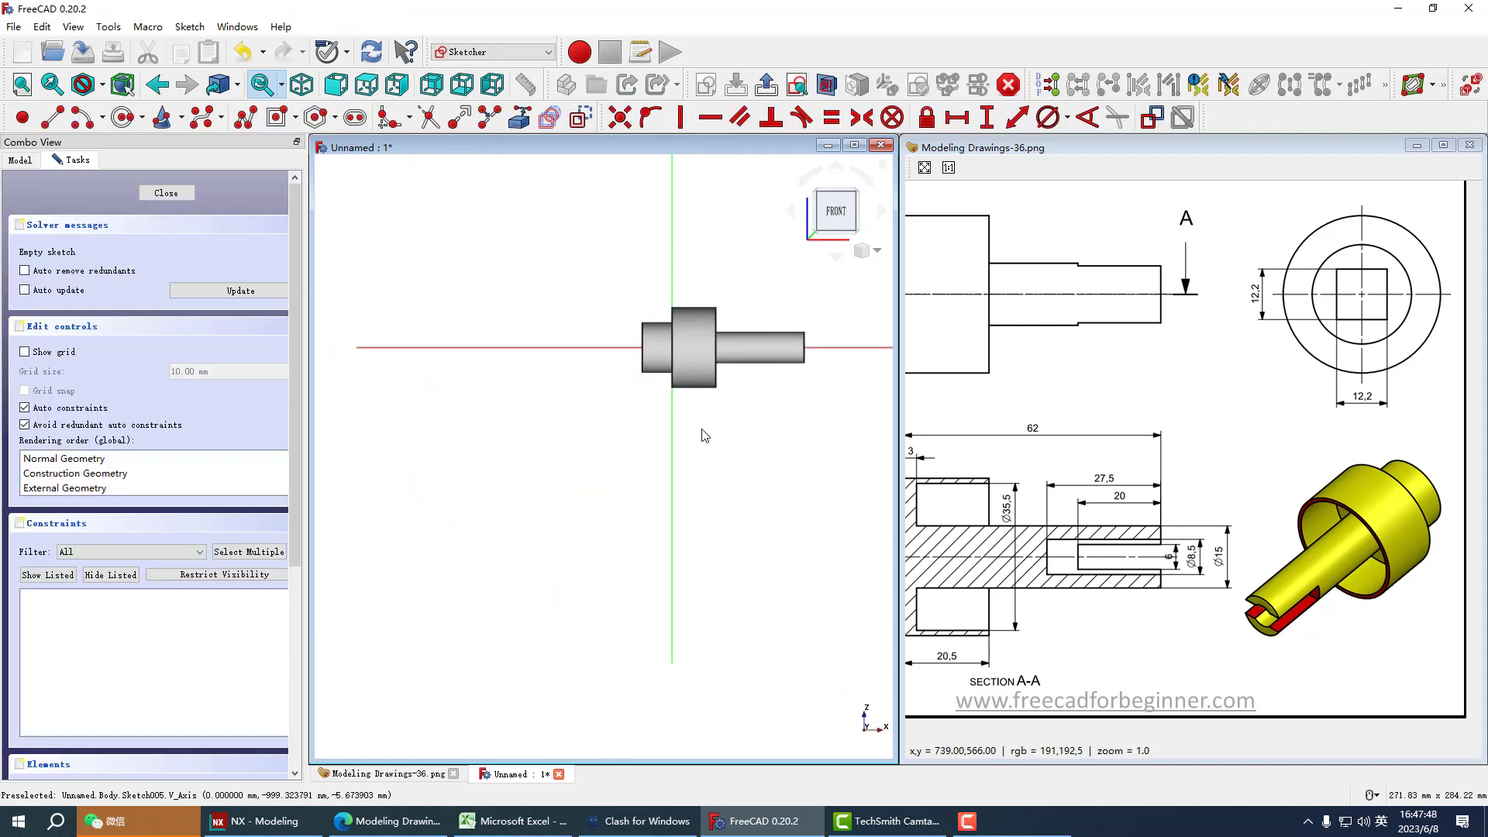
{"action": "scroll", "coordinate": [652, 366], "scroll_direction": "up", "scroll_amount": 2}
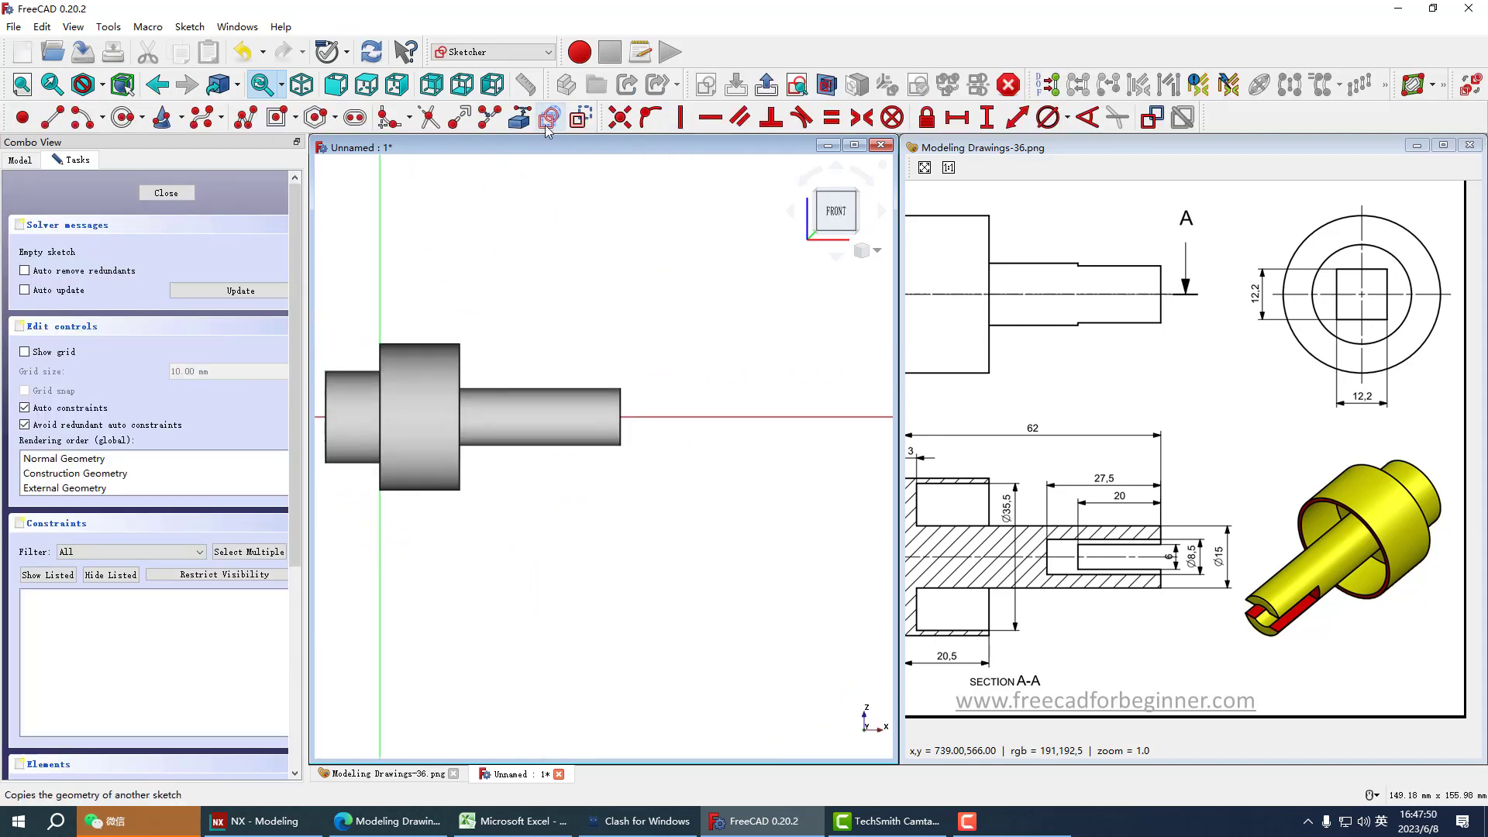
{"action": "left_click", "coordinate": [519, 117]}
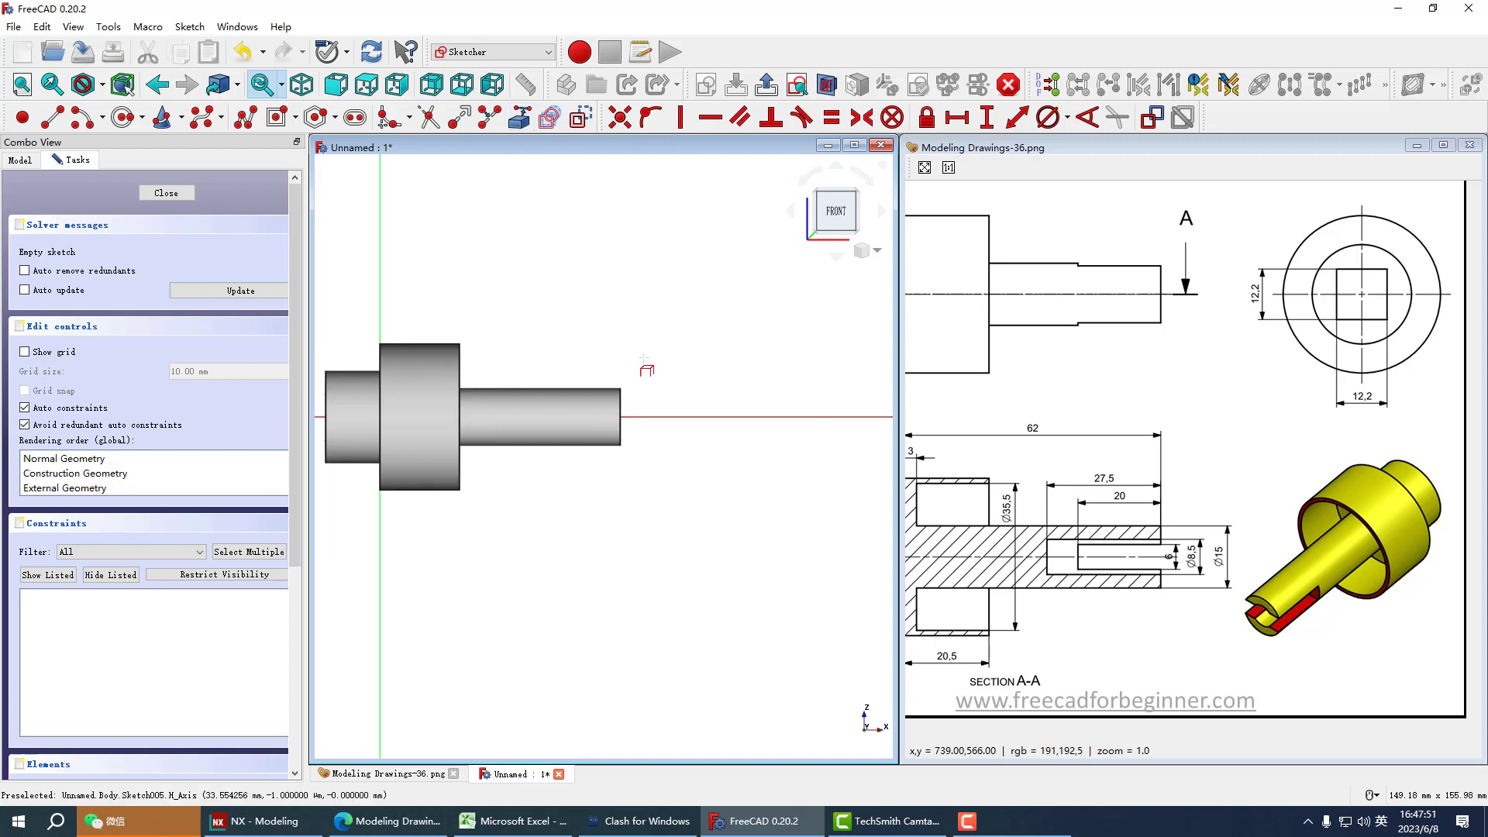
{"action": "left_click", "coordinate": [621, 399]}
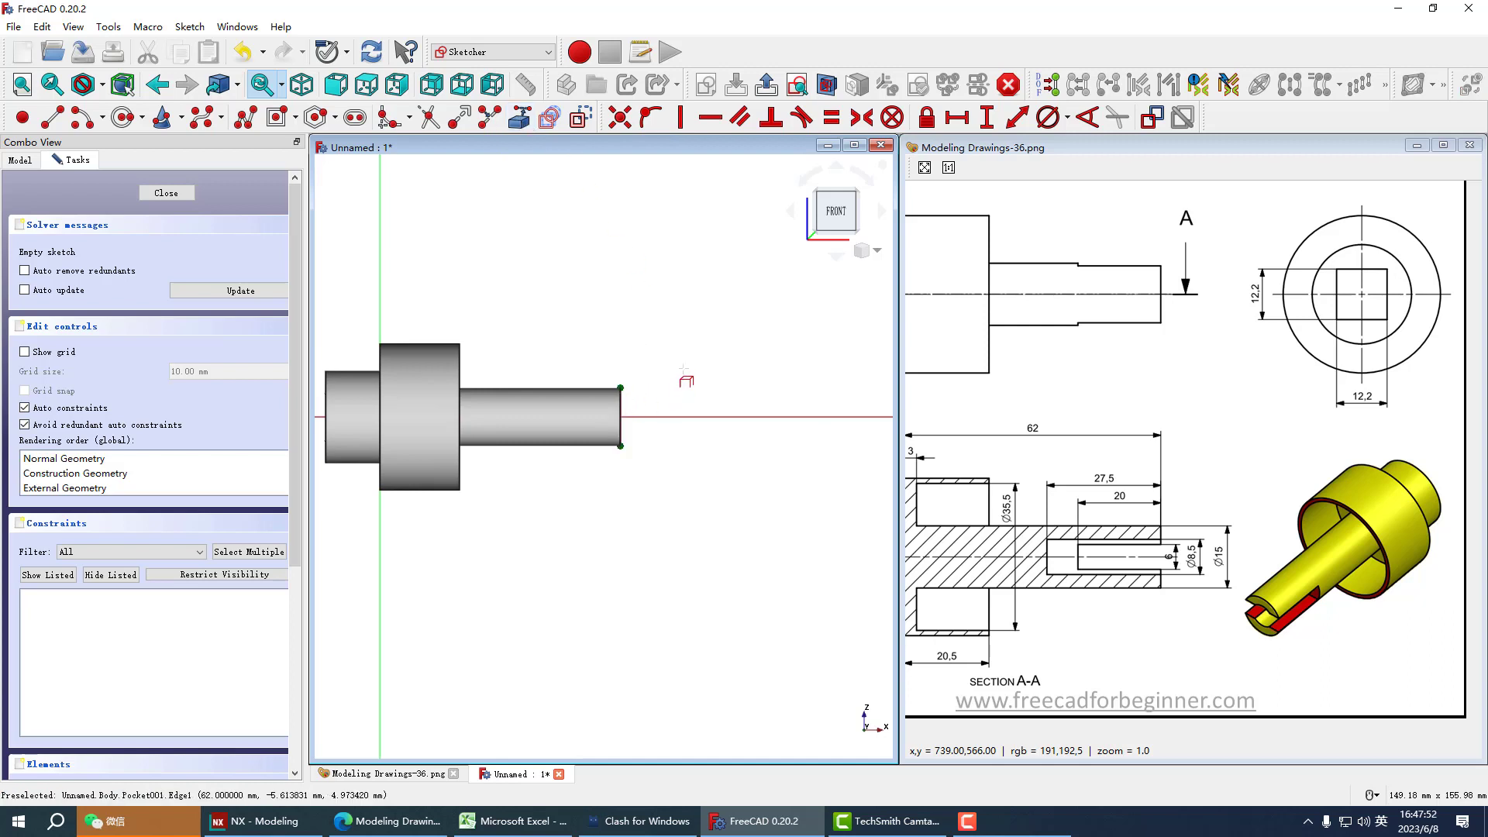
Step: Draw a rectangle about 25 mm long across the horizontal axis, starting from the referenced free end edge of the thin shaft
{"action": "left_click", "coordinate": [827, 85]}
{"action": "scroll", "coordinate": [496, 455], "scroll_direction": "up", "scroll_amount": 3}
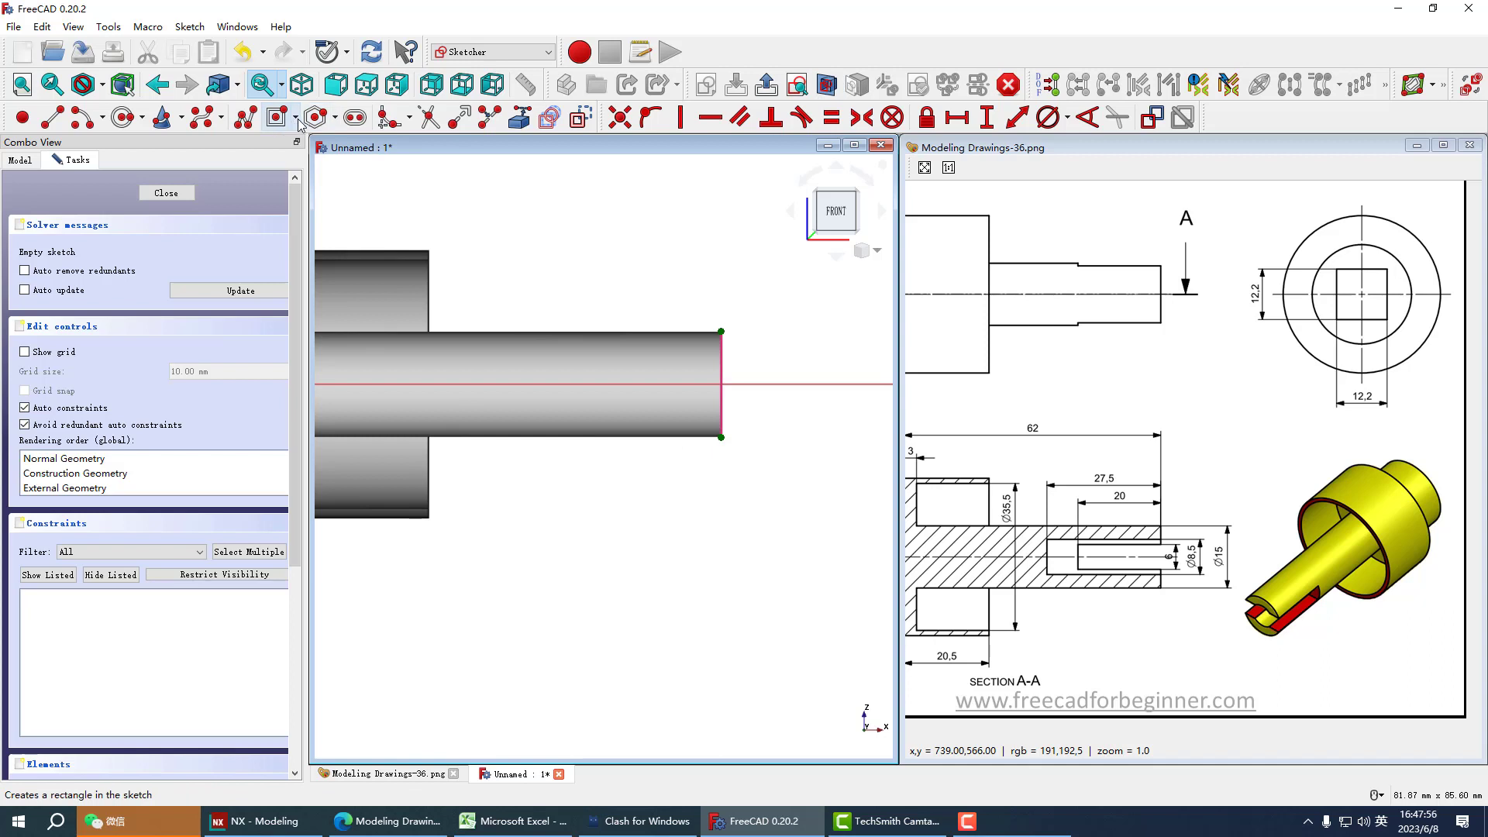
{"action": "left_click", "coordinate": [295, 117]}
{"action": "left_click", "coordinate": [292, 143]}
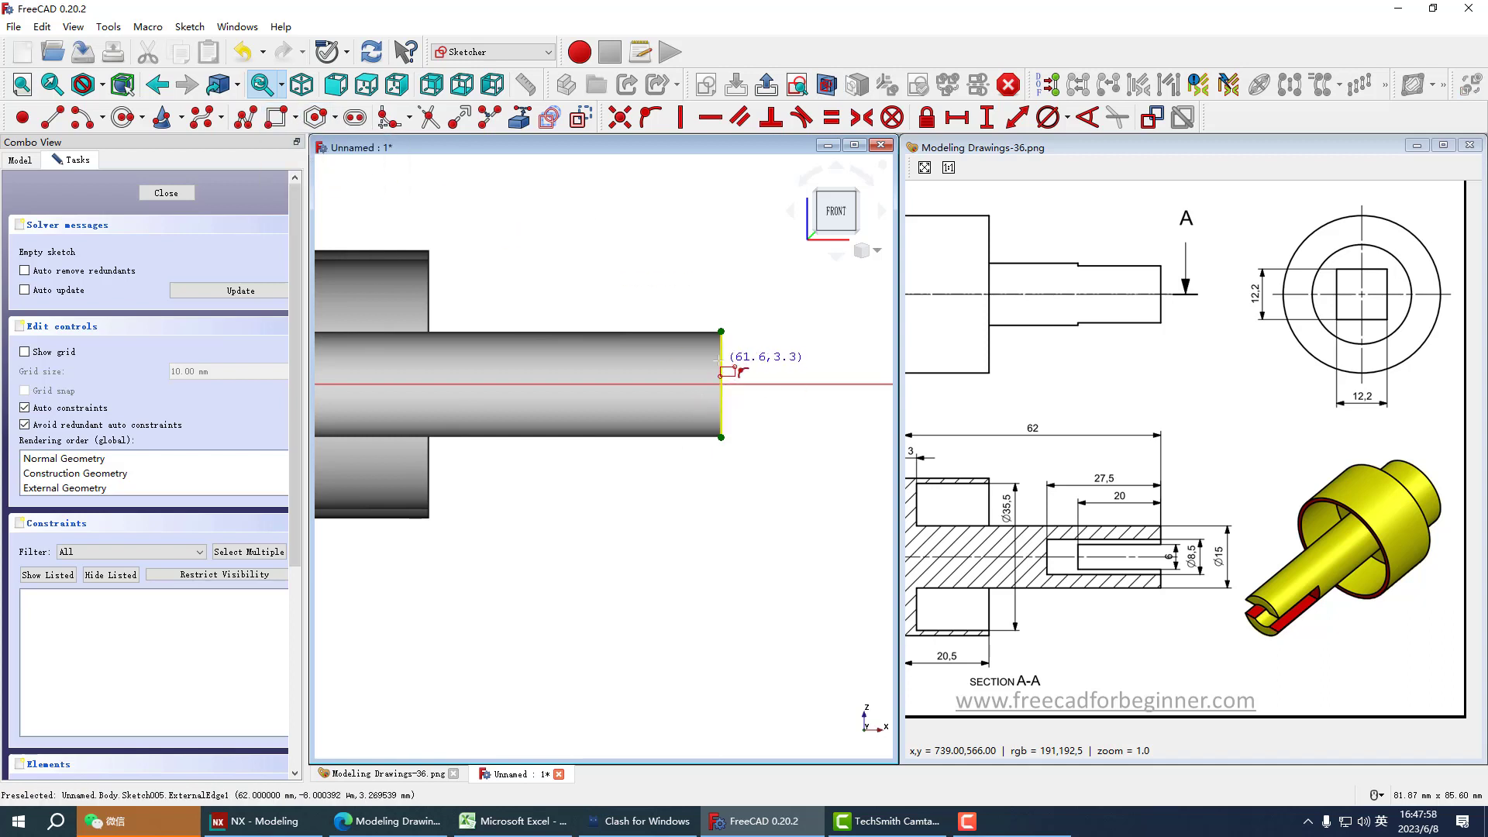
{"action": "left_click", "coordinate": [717, 359]}
{"action": "left_click", "coordinate": [545, 418]}
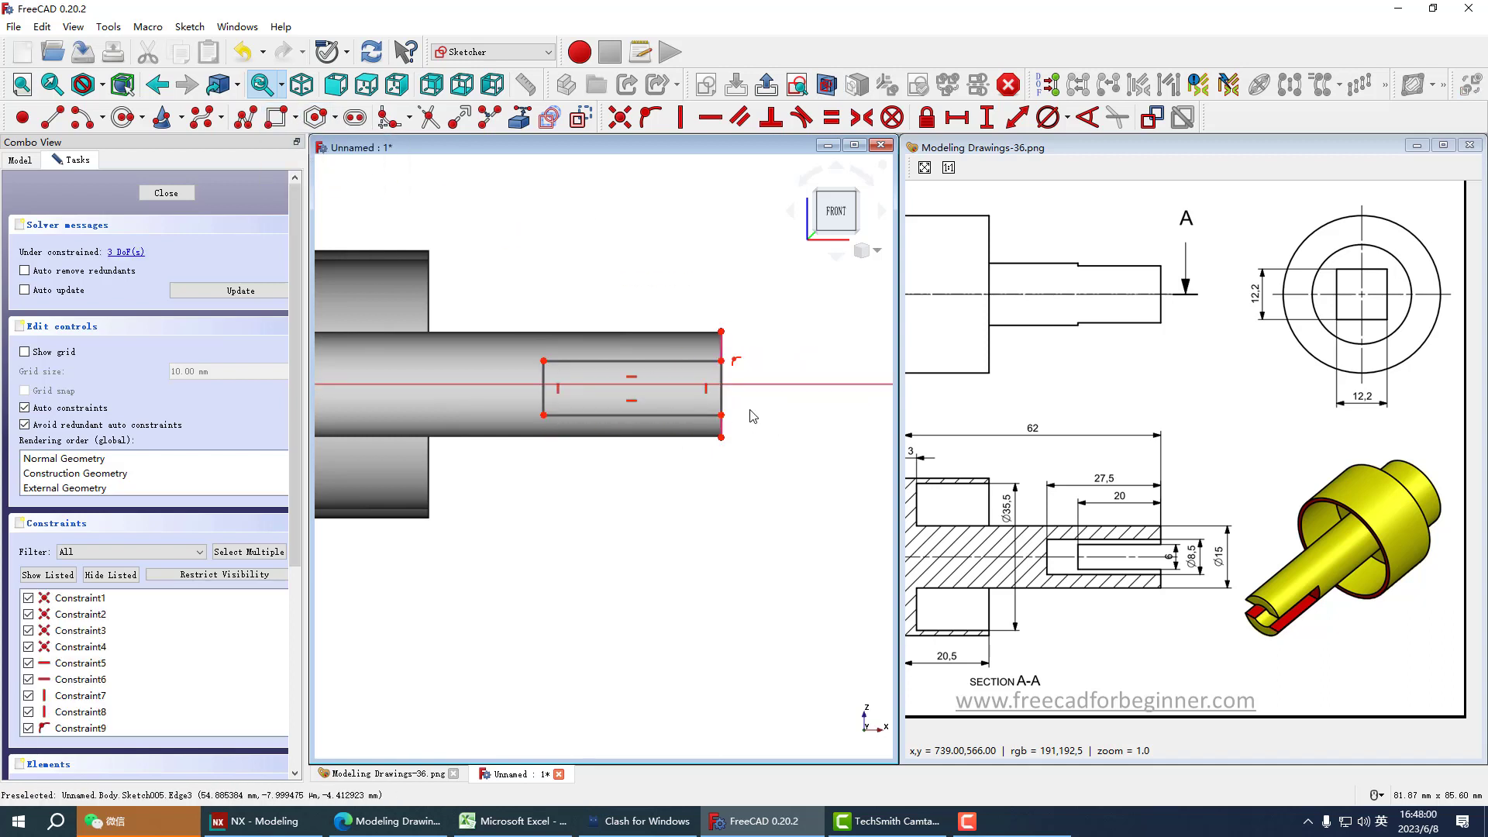
Step: Constrain the rectangle's two corners on the shaft end symmetric about the horizontal axis and delete the redundant vertical constraint on that side
{"action": "scroll", "coordinate": [744, 412], "scroll_direction": "up", "scroll_amount": 1}
{"action": "left_click", "coordinate": [725, 351]}
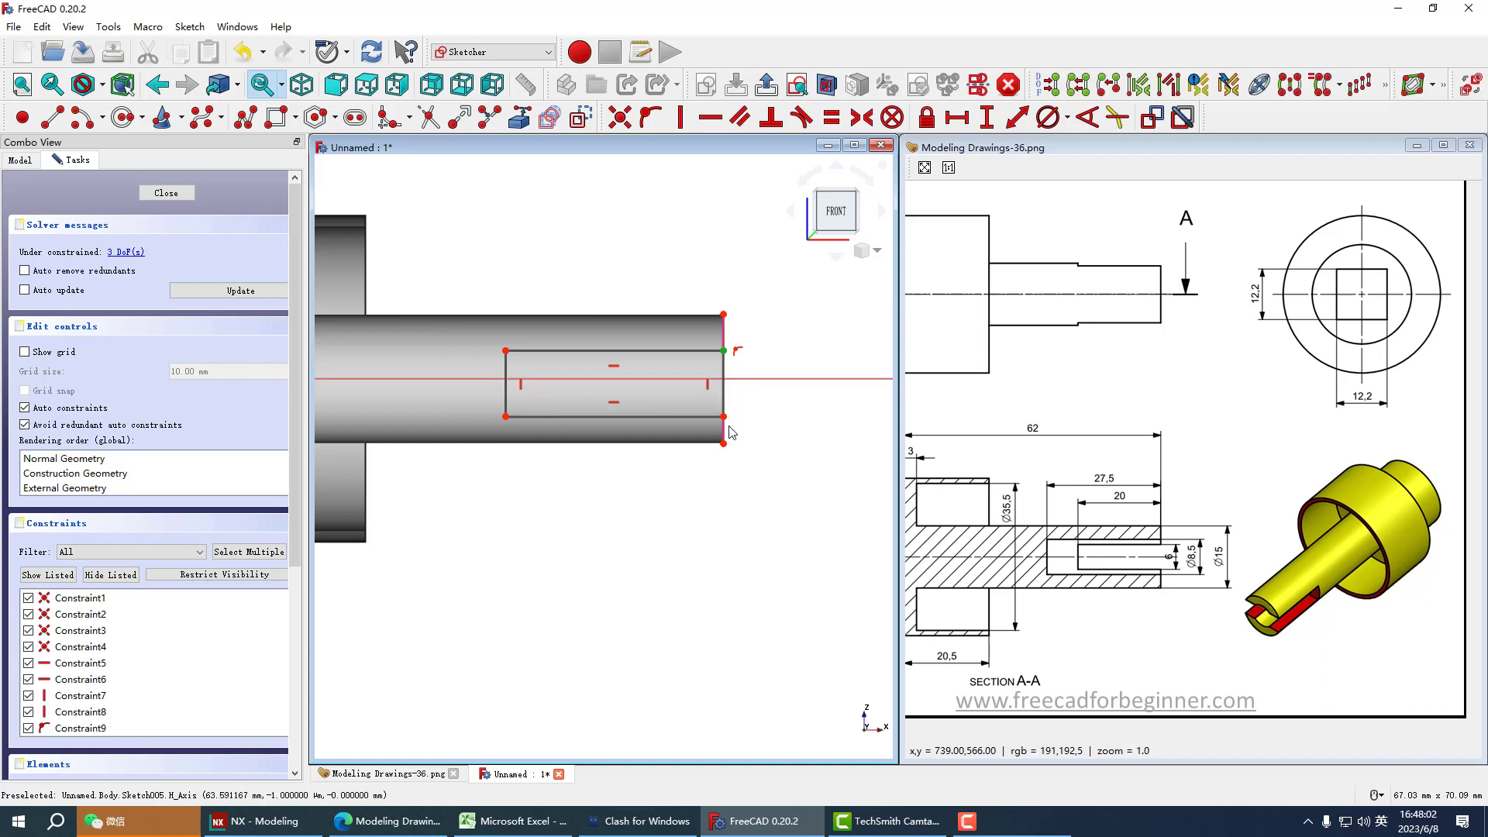
{"action": "left_click", "coordinate": [725, 417]}
{"action": "left_click", "coordinate": [765, 382]}
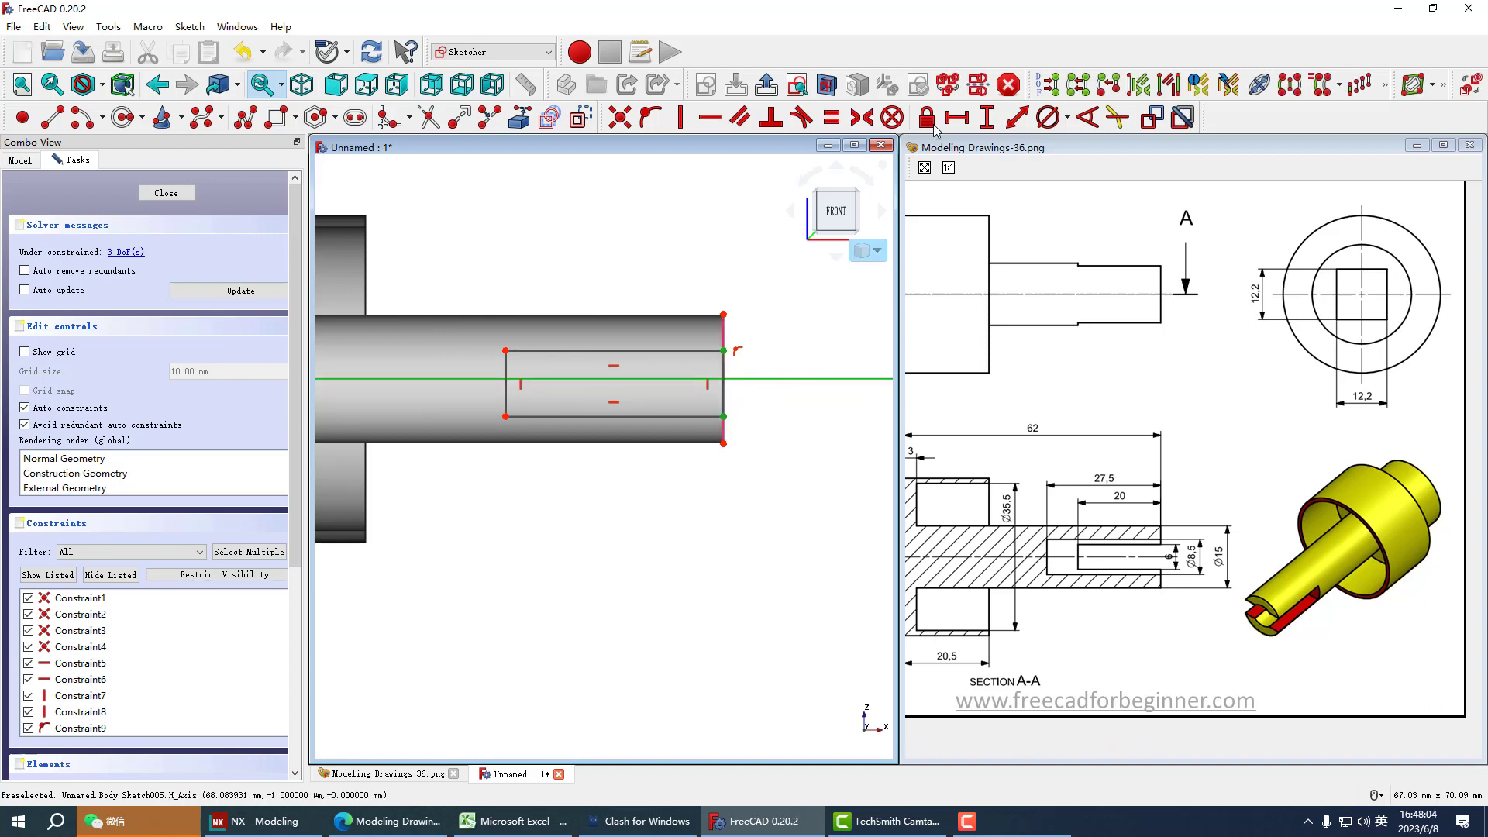
{"action": "left_click", "coordinate": [862, 118]}
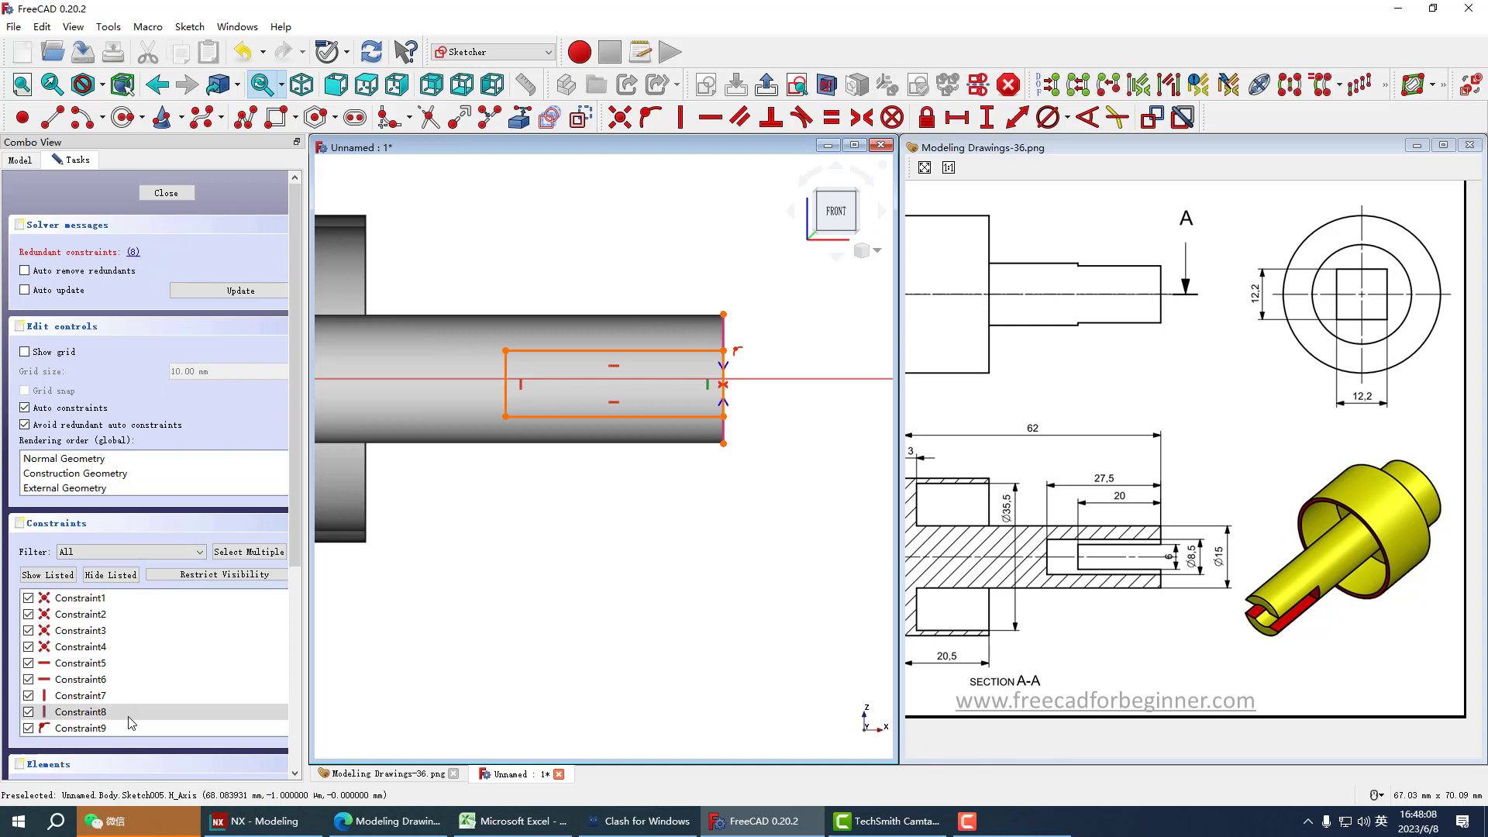
{"action": "left_click", "coordinate": [175, 721]}
{"action": "key", "text": "Delete"}
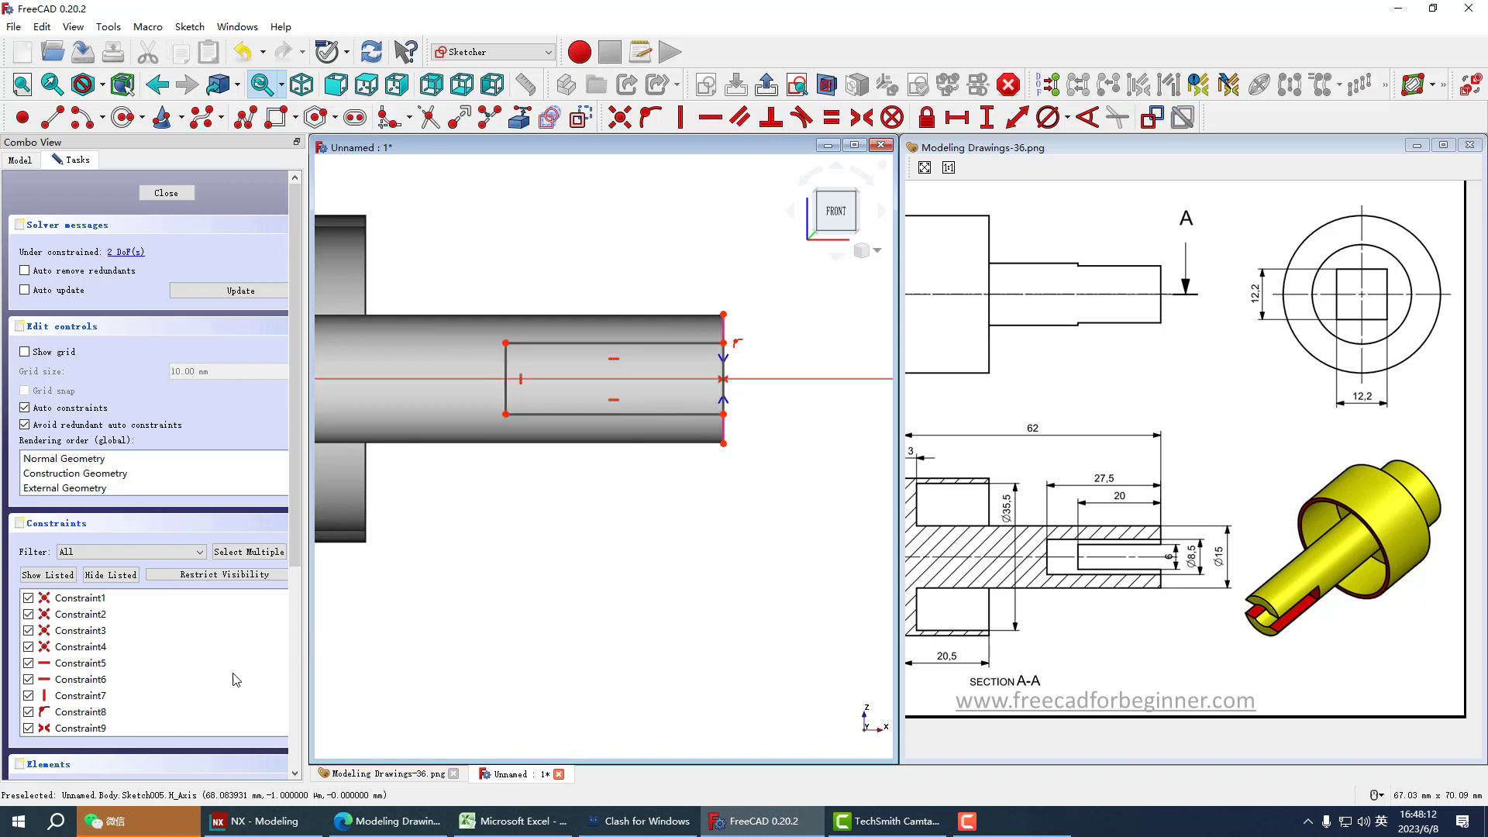
Step: Set the slot rectangle's height to 6 mm and its length to 20 mm
{"action": "left_click", "coordinate": [724, 370]}
{"action": "left_click", "coordinate": [987, 117]}
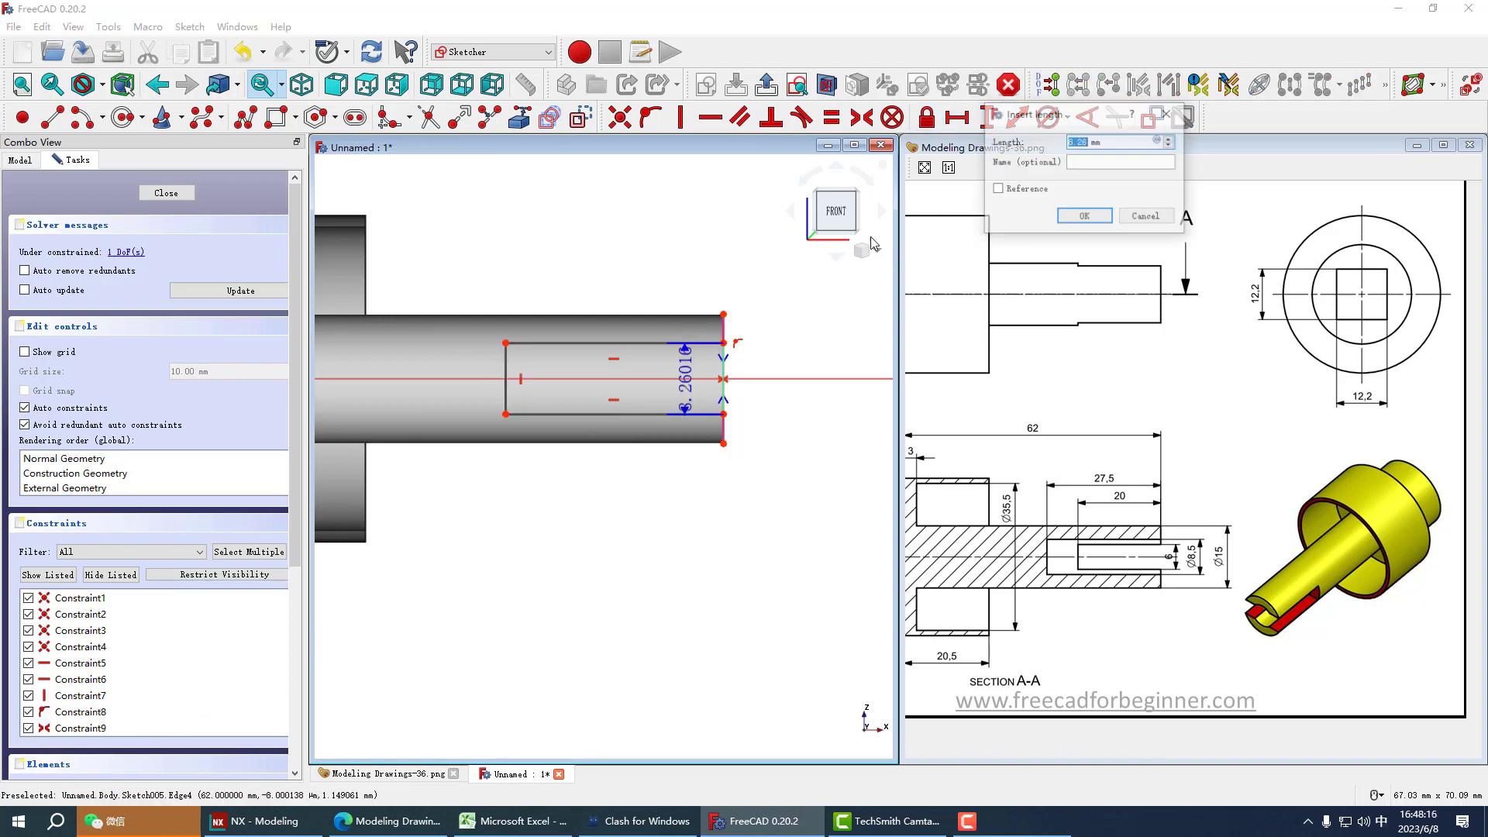
{"action": "type", "text": "6"}
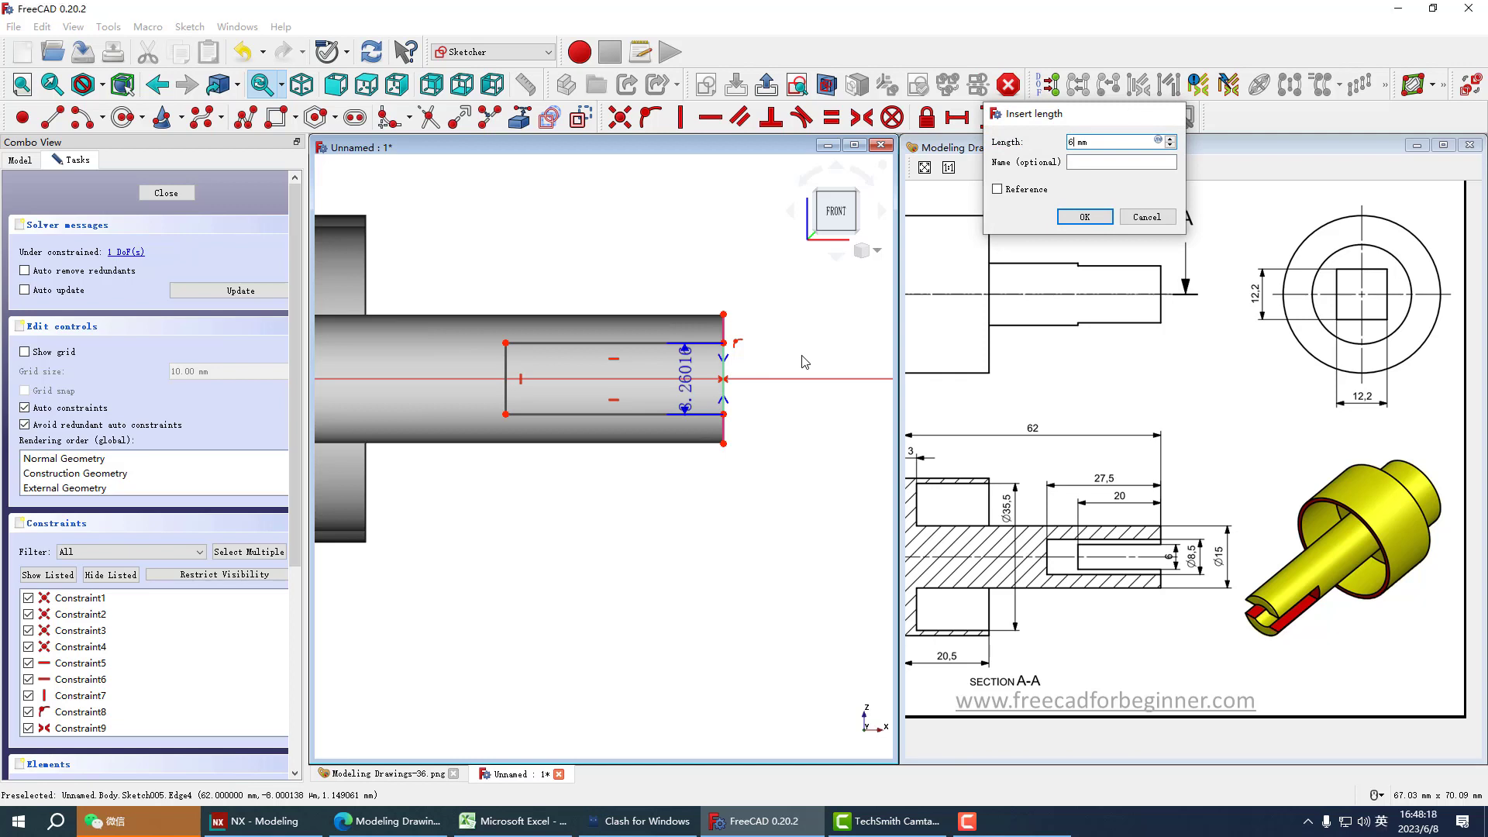
{"action": "key", "text": "Return"}
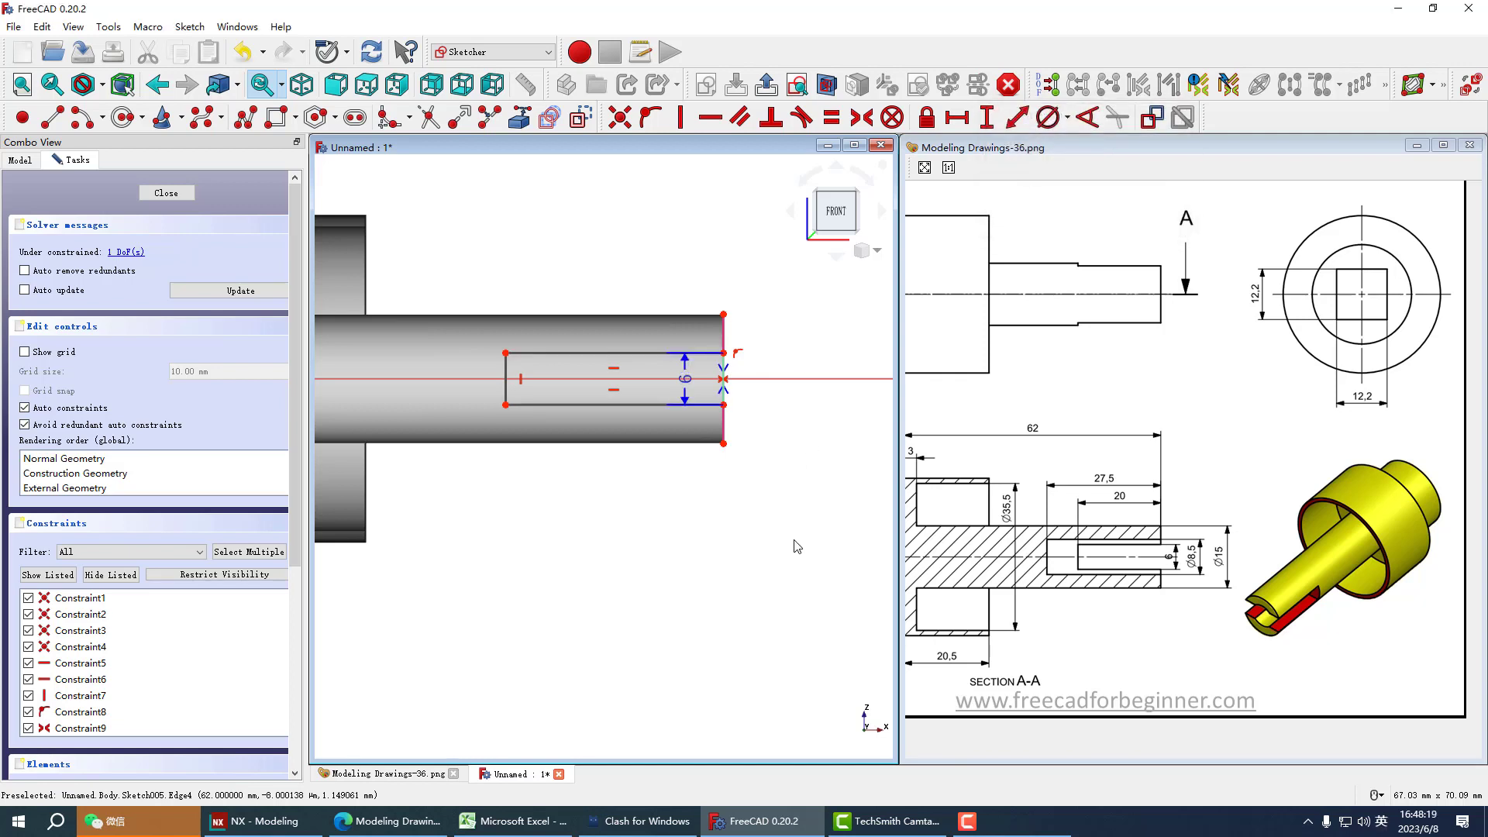
{"action": "left_click", "coordinate": [598, 353]}
{"action": "left_click", "coordinate": [957, 117]}
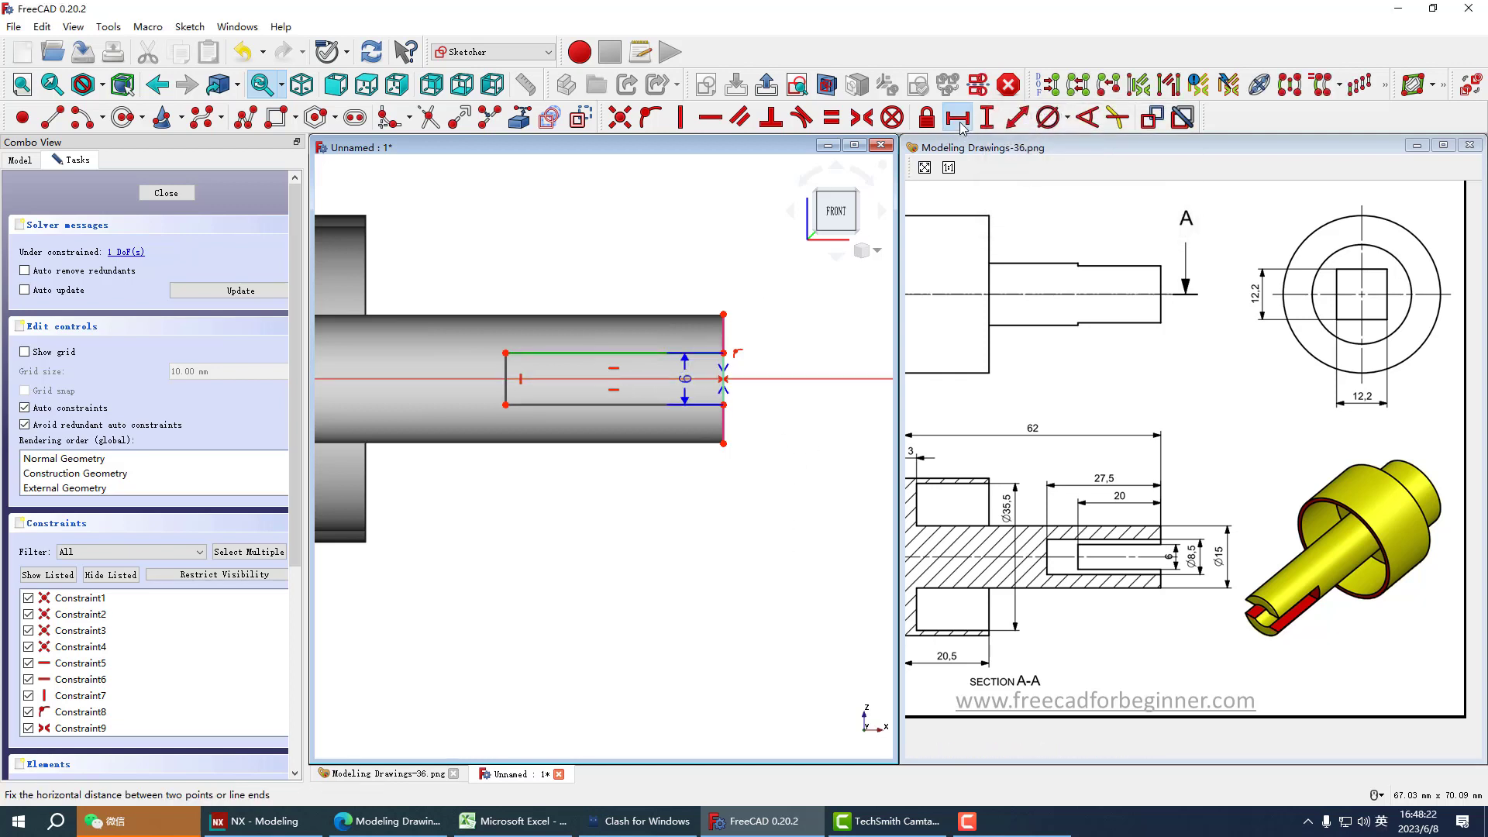
{"action": "type", "text": "20"}
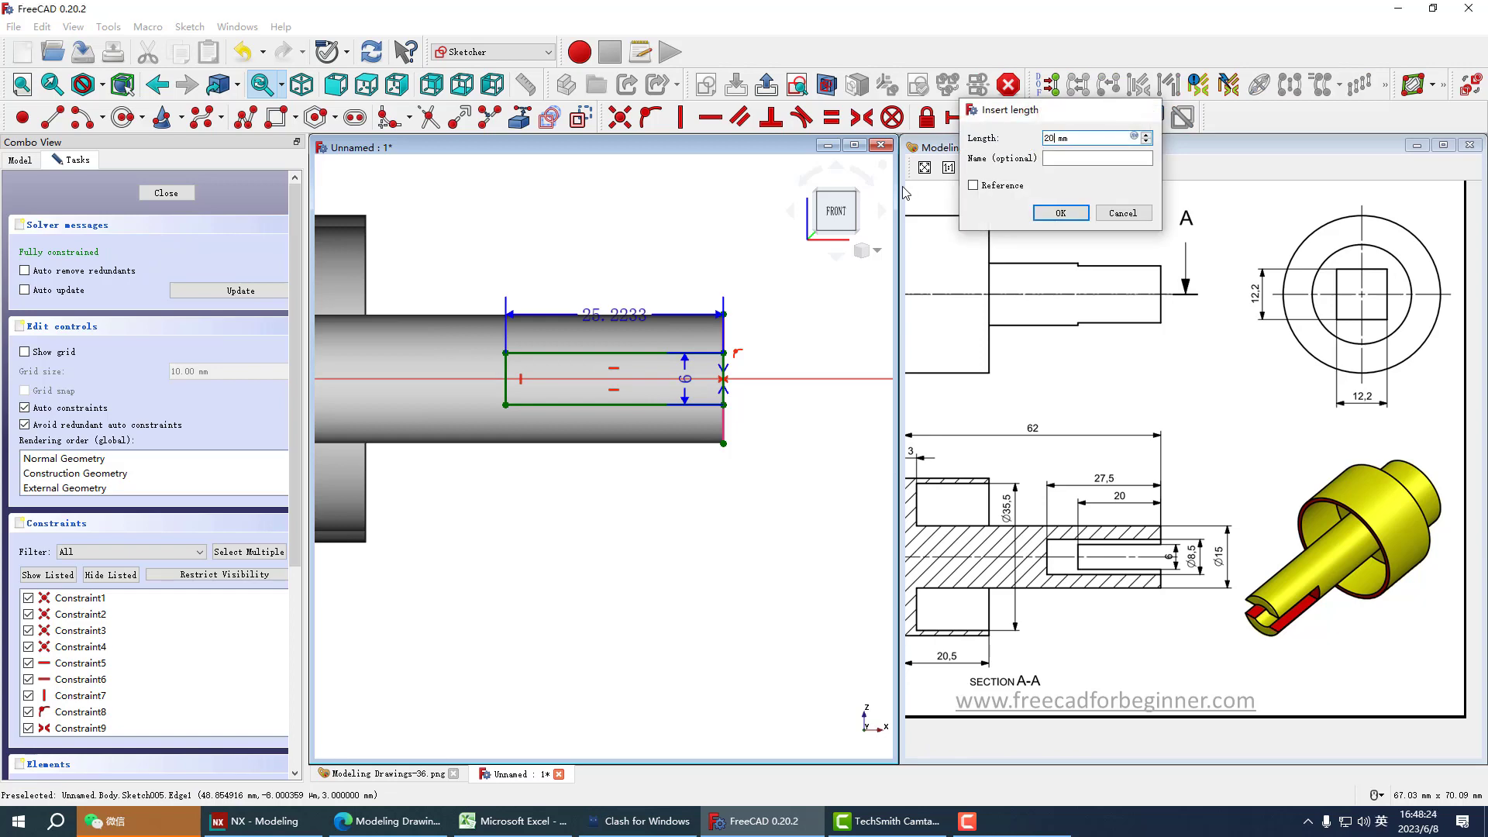
{"action": "key", "text": "Return"}
Step: Finish the slot sketch and pocket it through all, symmetric to the sketch plane
{"action": "left_click", "coordinate": [767, 84]}
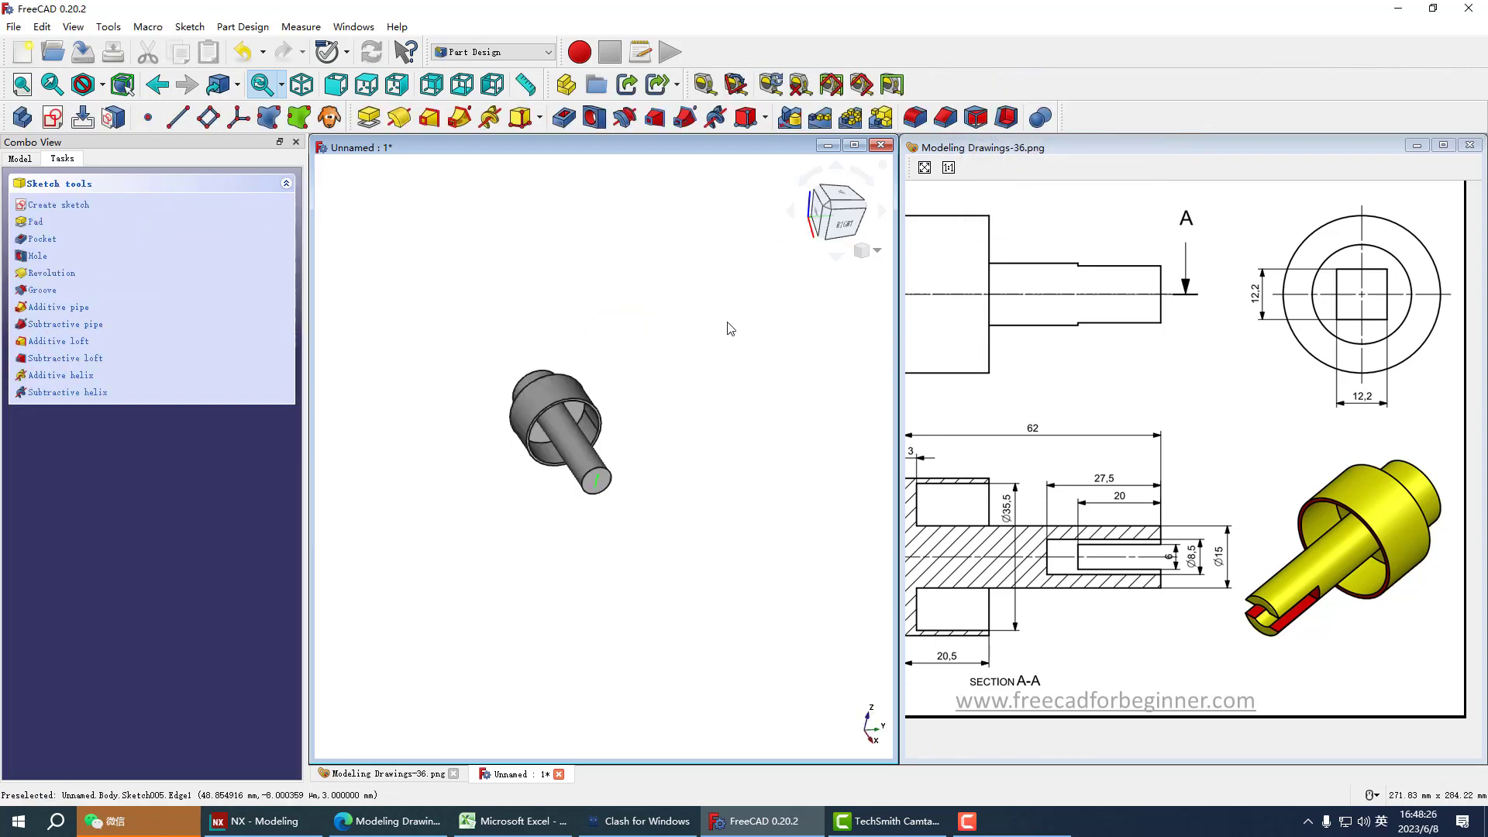
{"action": "left_click", "coordinate": [567, 118]}
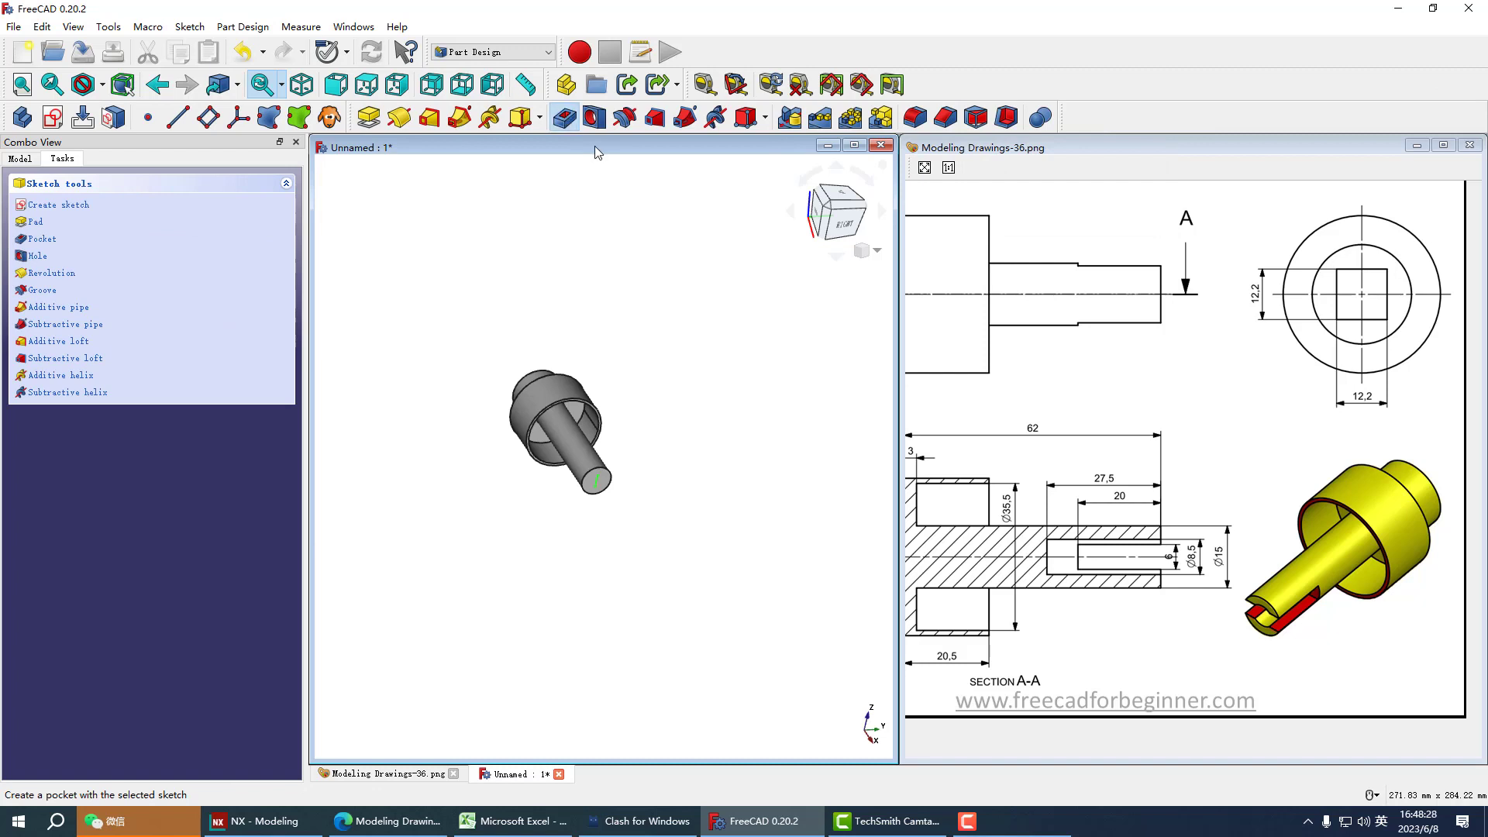
{"action": "left_click", "coordinate": [199, 252]}
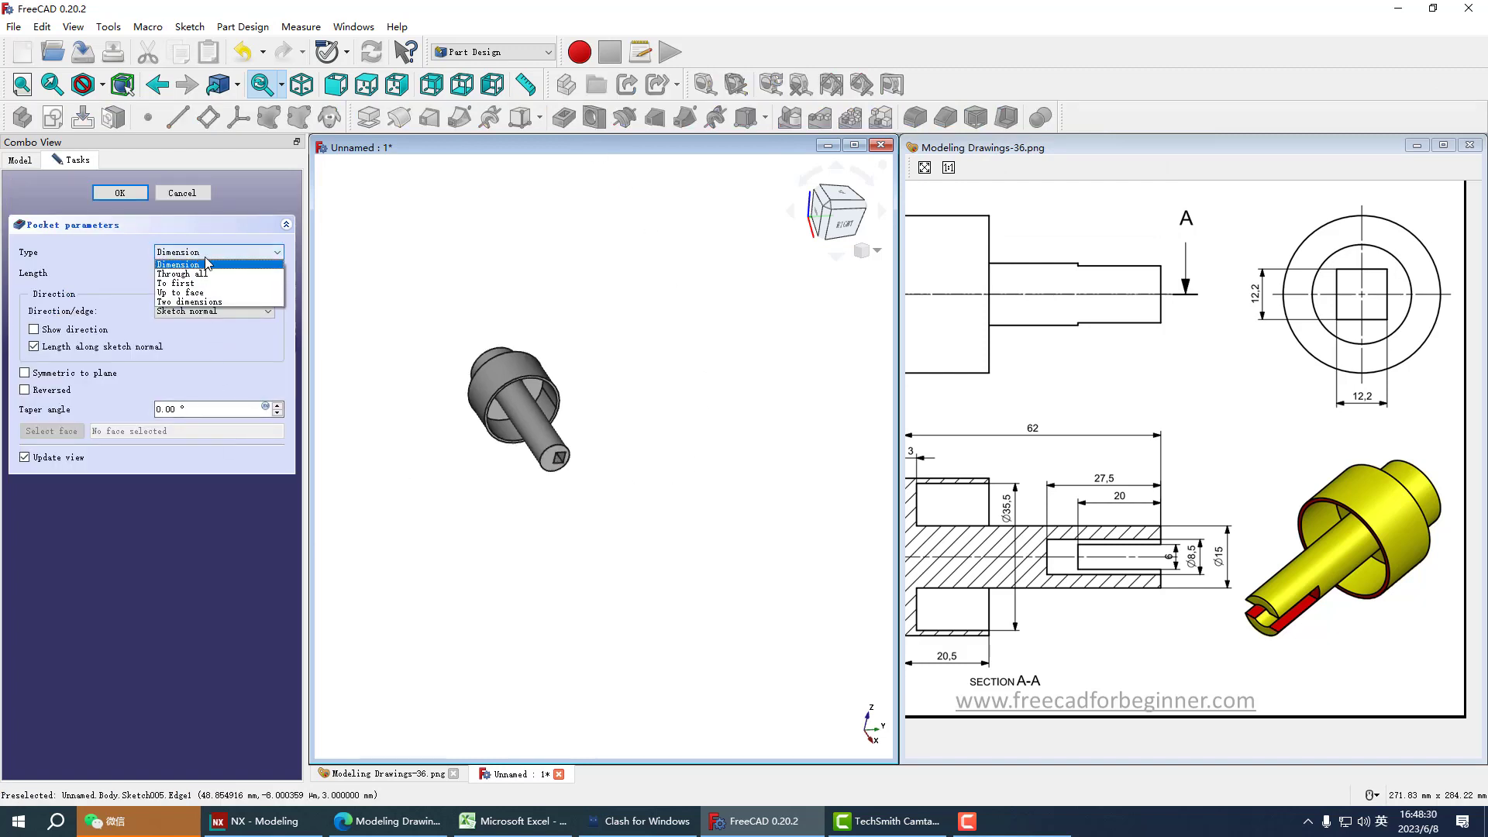
{"action": "left_click", "coordinate": [190, 274]}
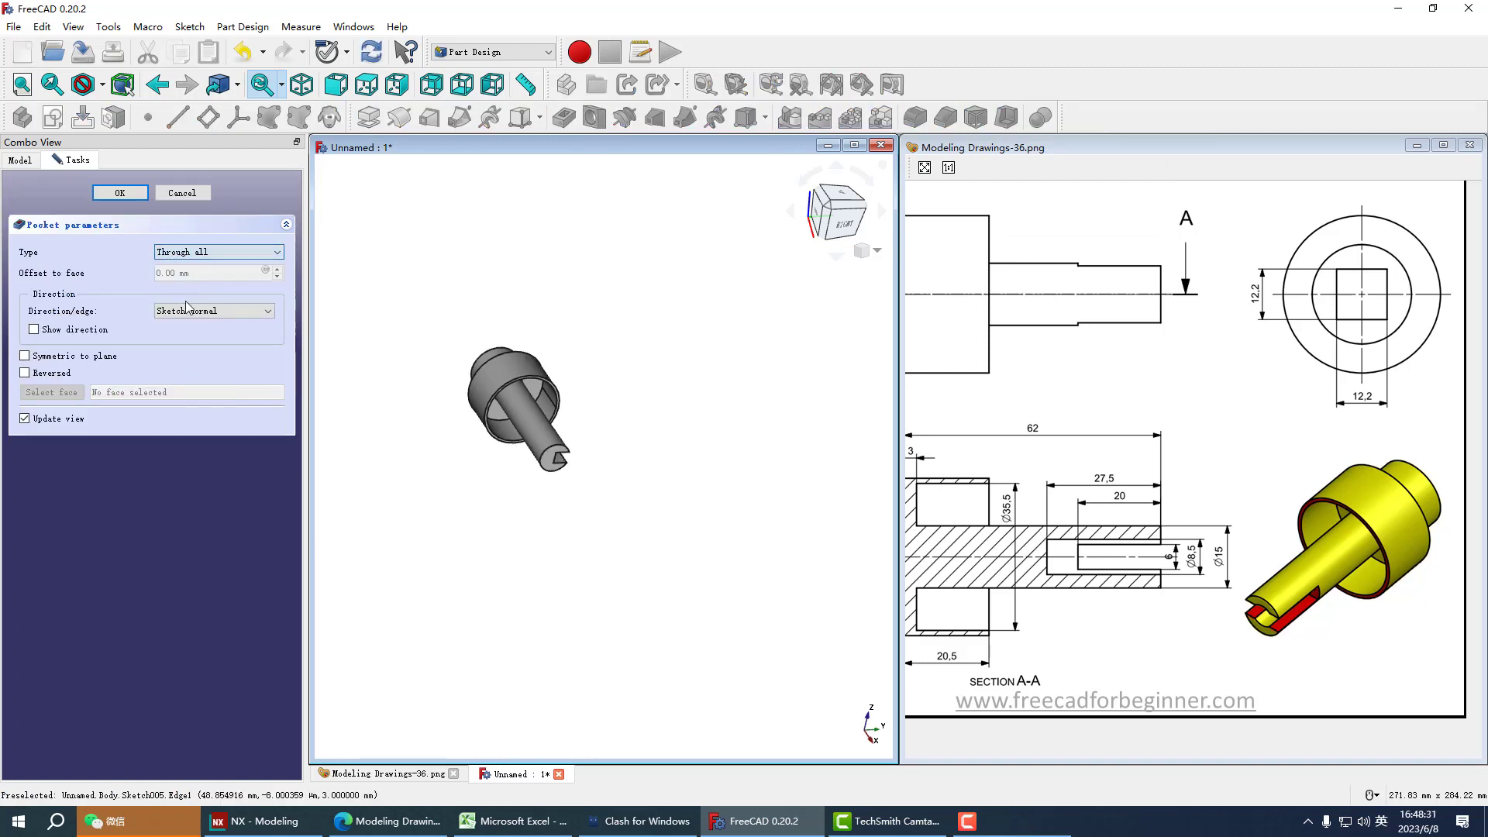
{"action": "left_click", "coordinate": [24, 356]}
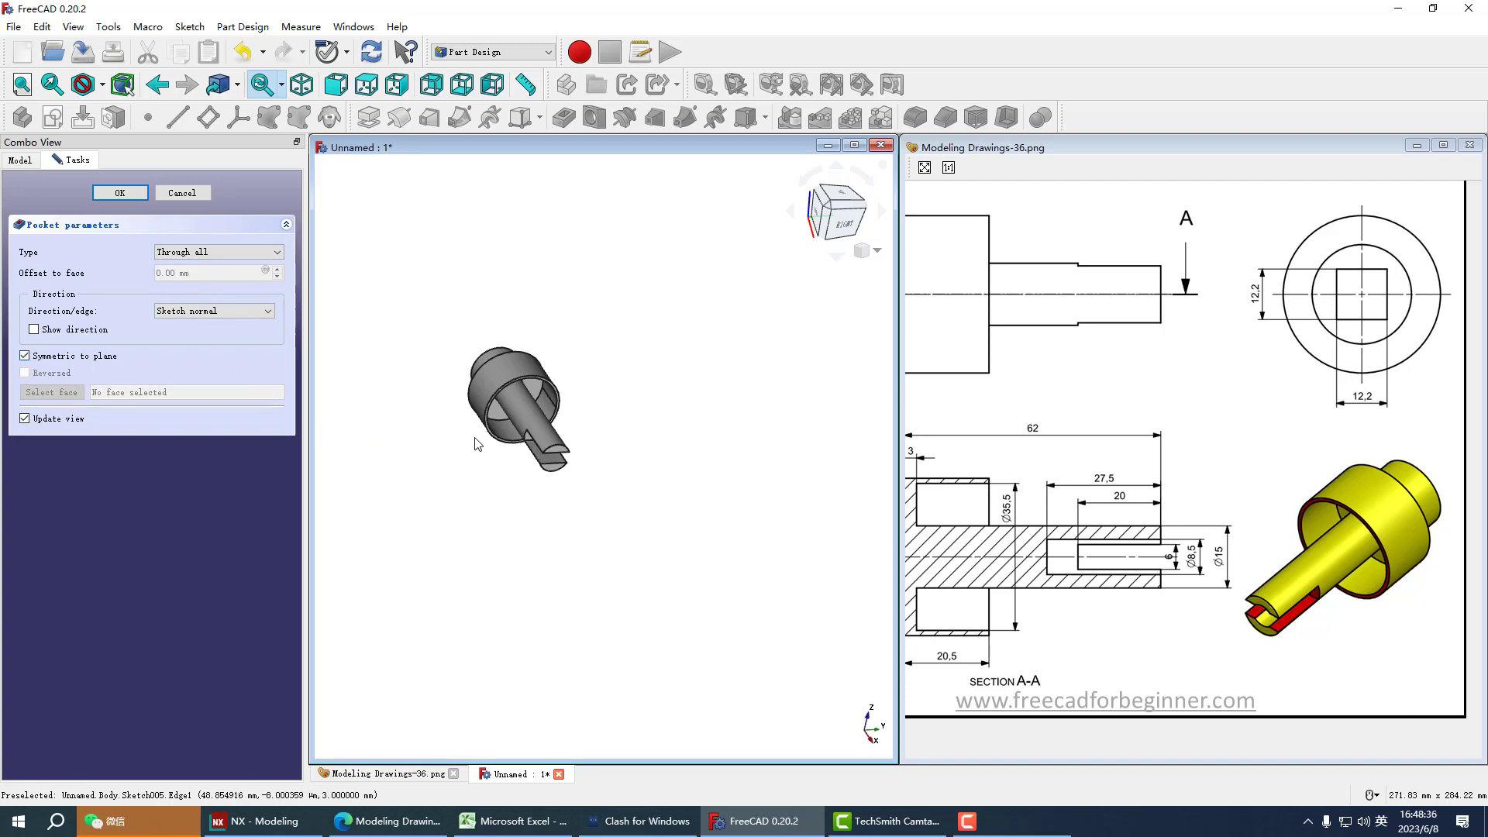
{"action": "scroll", "coordinate": [515, 428], "scroll_direction": "up", "scroll_amount": 2}
{"action": "middle_click_drag", "start_coordinate": [608, 504], "coordinate": [647, 486]}
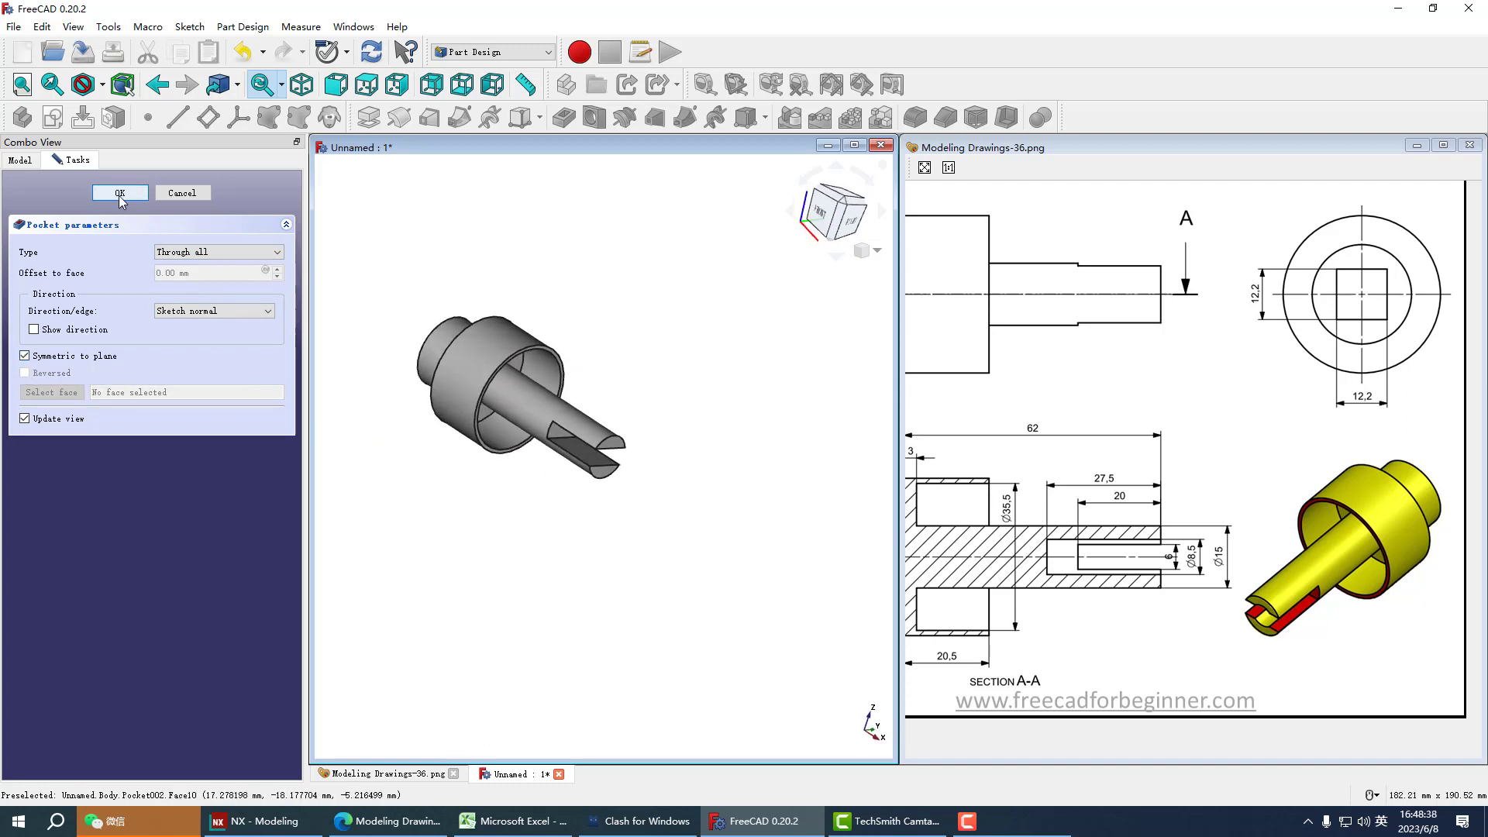
{"action": "left_click", "coordinate": [120, 193]}
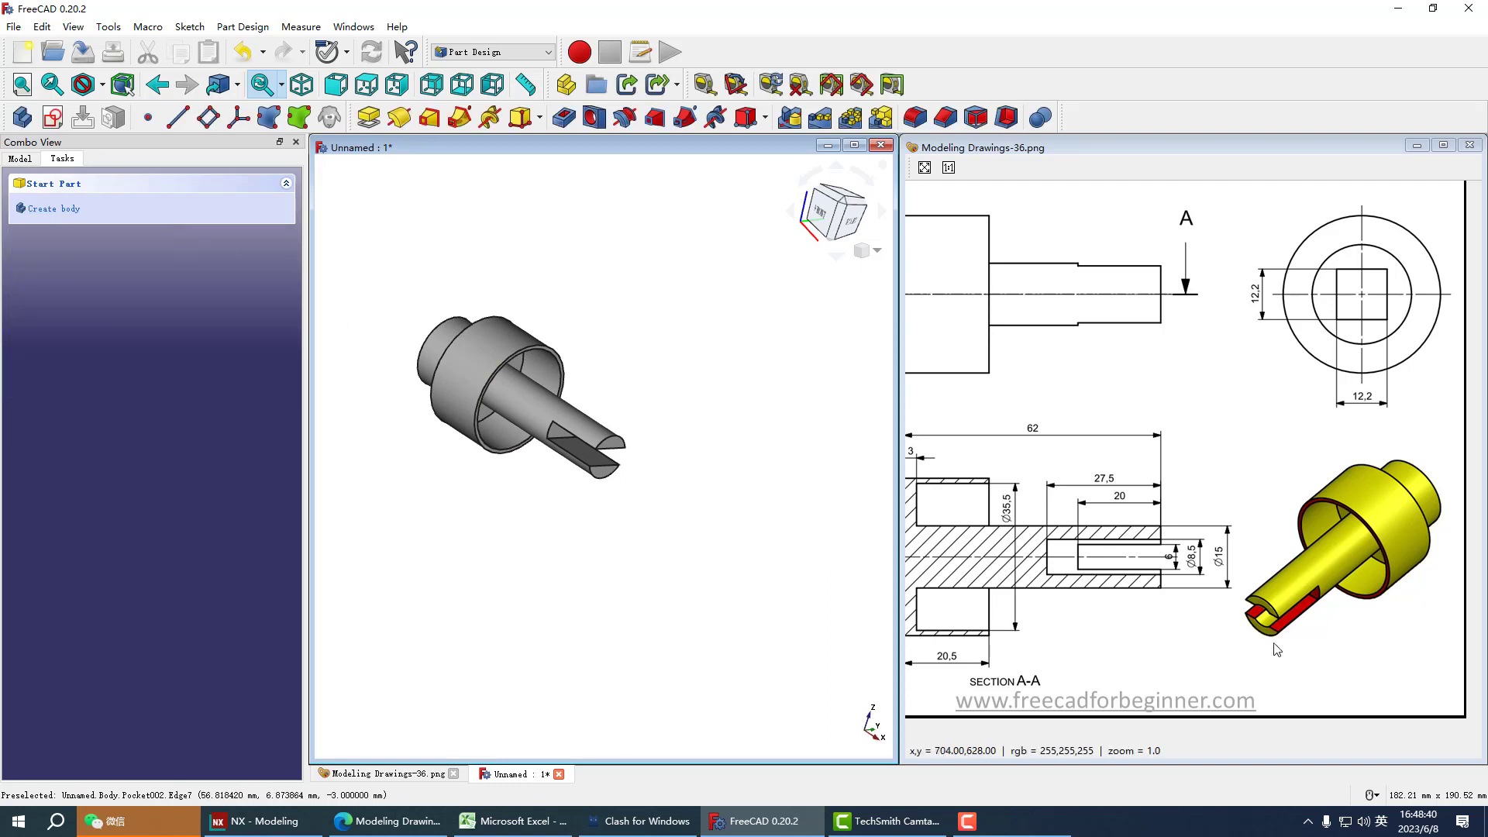
{"action": "left_click_drag", "start_coordinate": [1191, 542], "coordinate": [1201, 552]}
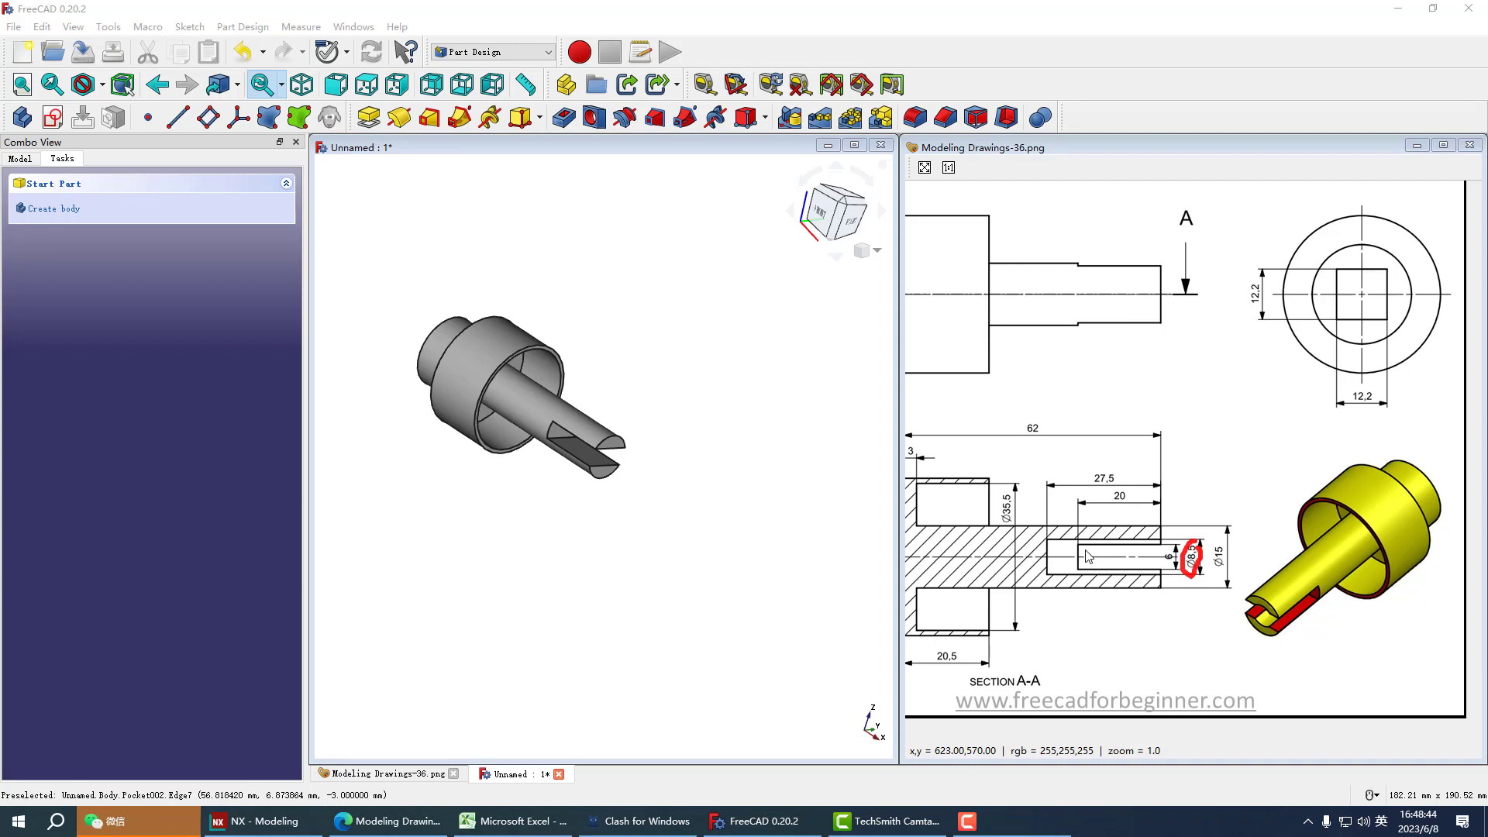
{"action": "mouse_move", "coordinate": [1100, 456]}
{"action": "left_mouse_down"}
{"action": "mouse_move", "coordinate": [1093, 496]}
{"action": "mouse_move", "coordinate": [1115, 463]}
{"action": "left_mouse_up"}
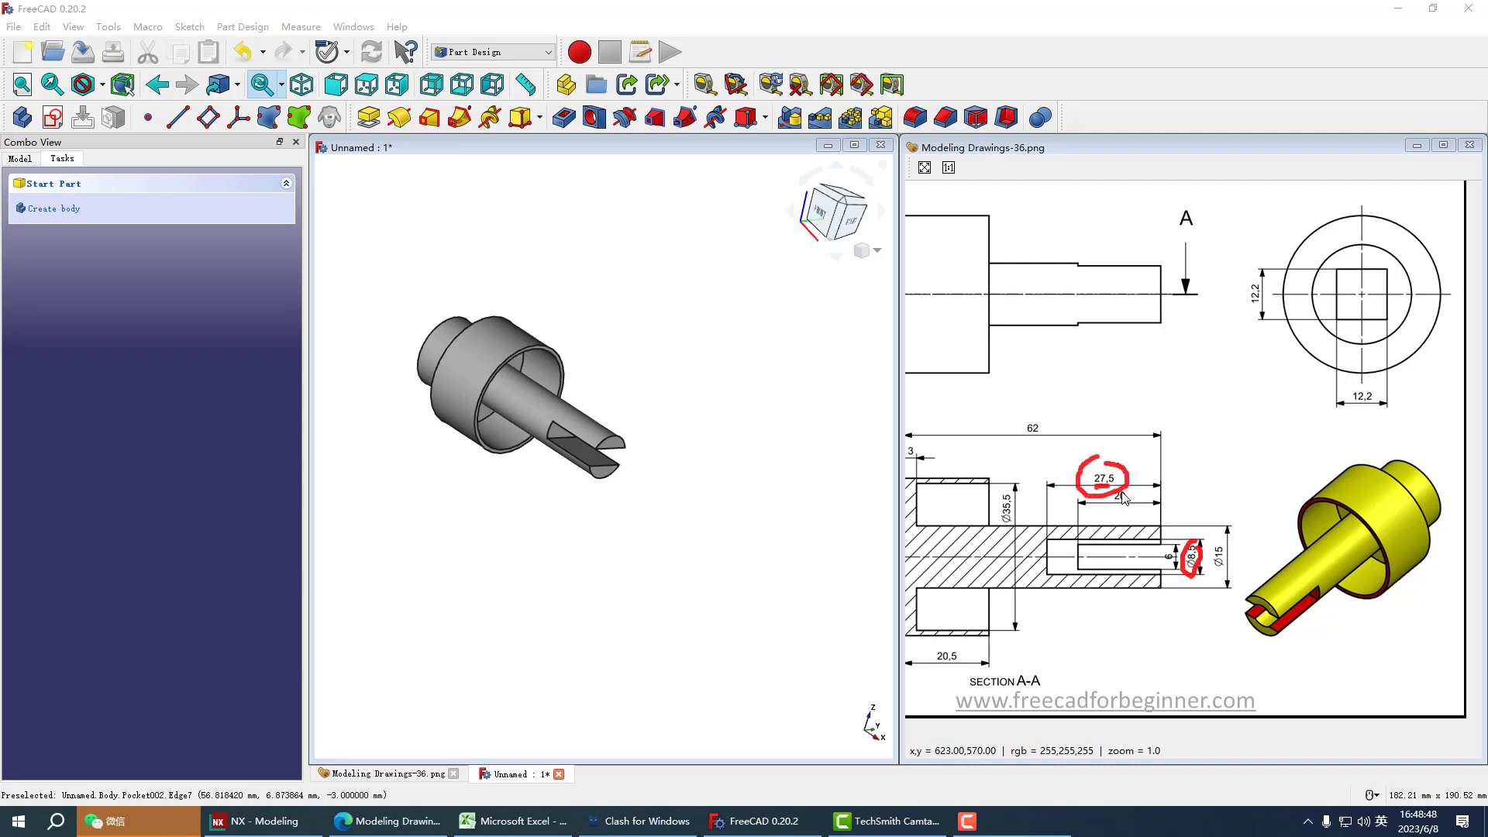
{"action": "key", "text": "Escape"}
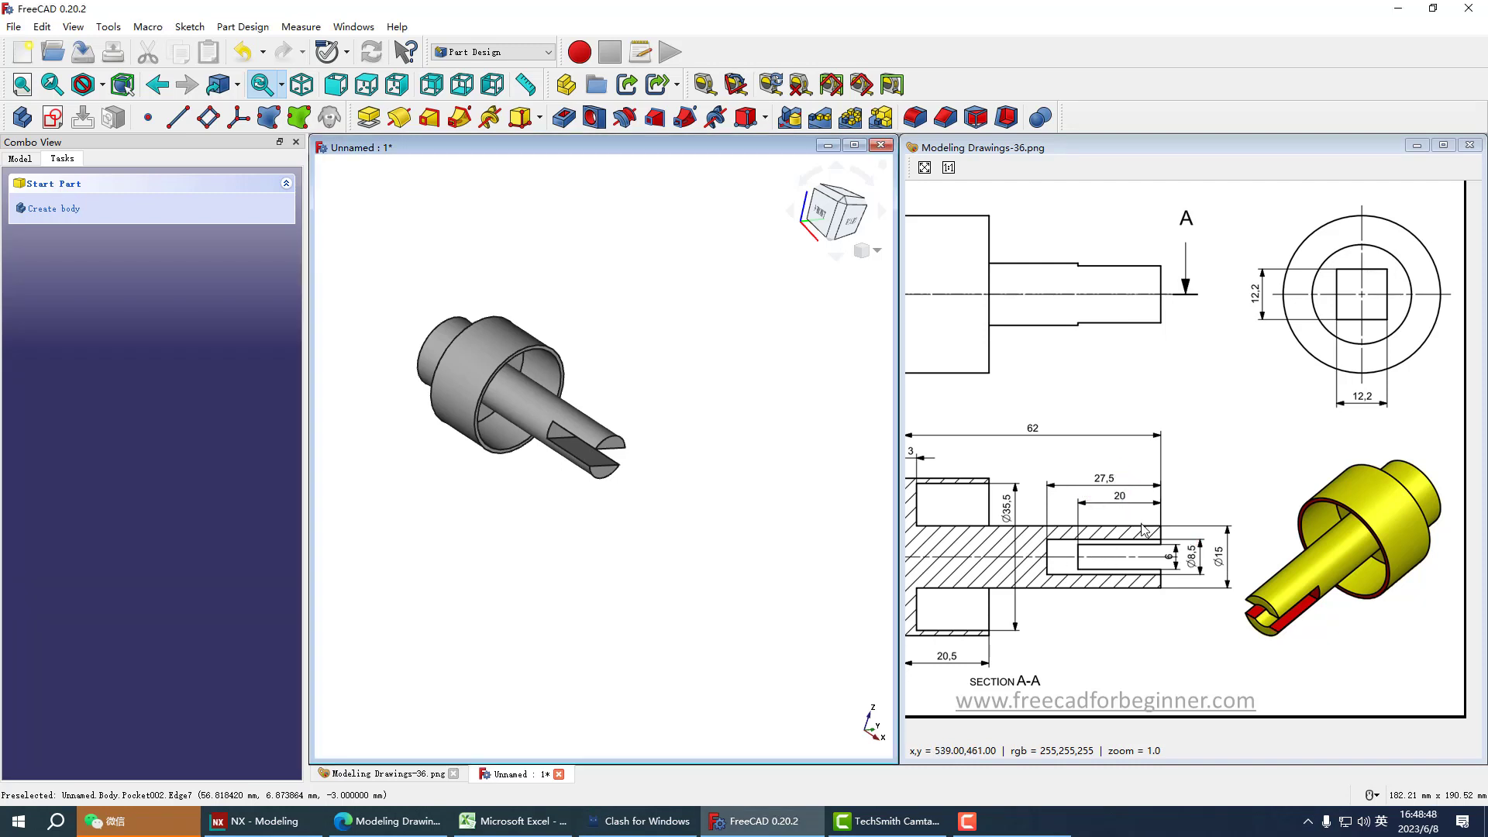
Step: Start a sketch on the slotted shaft's end face and draw a circle about 6.1 mm in diameter centered at the origin
{"action": "left_click", "coordinate": [610, 444]}
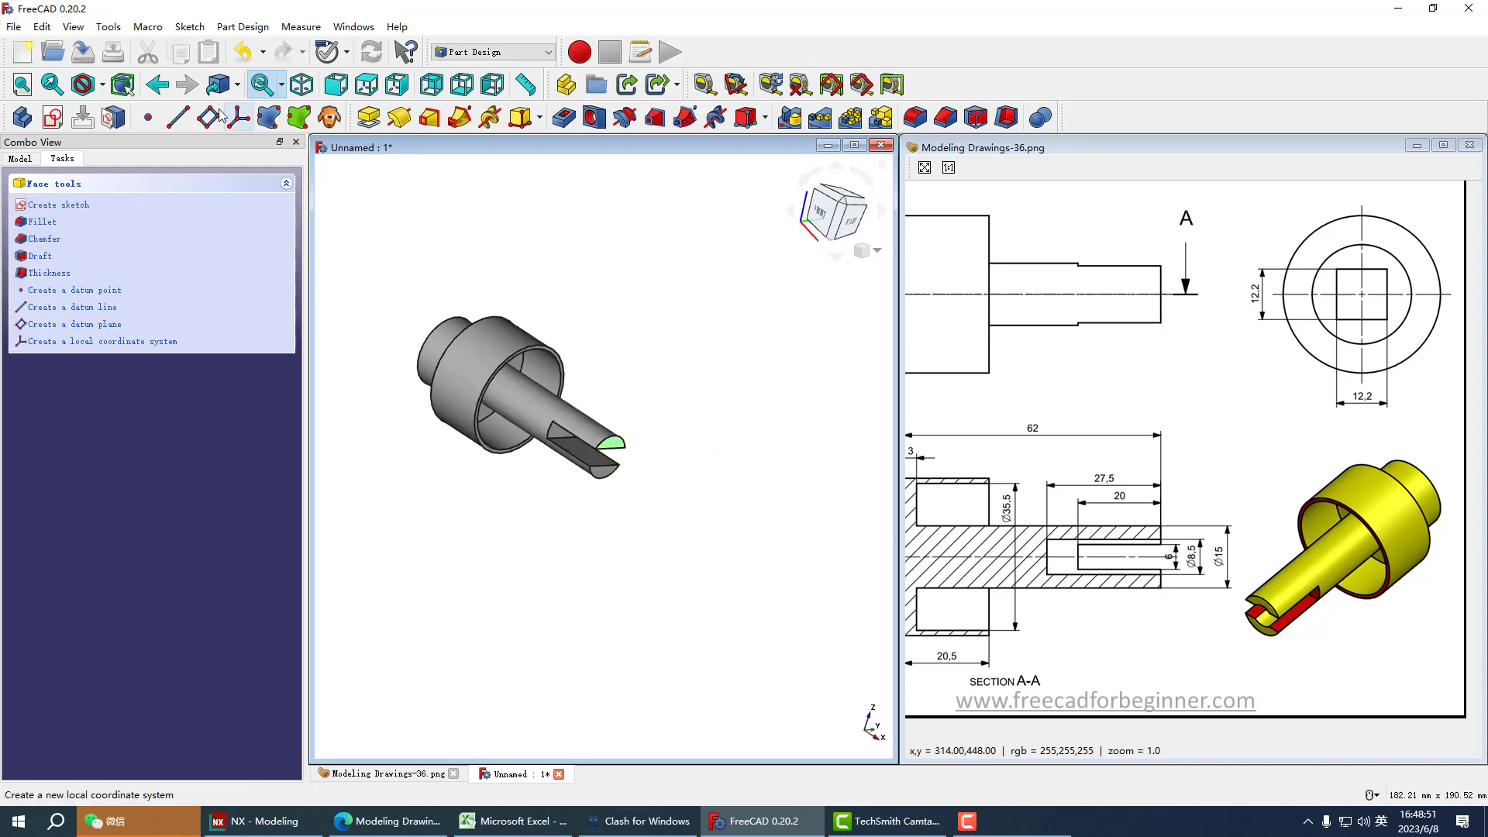
{"action": "left_click", "coordinate": [53, 118]}
{"action": "scroll", "coordinate": [565, 470], "scroll_direction": "up", "scroll_amount": 5}
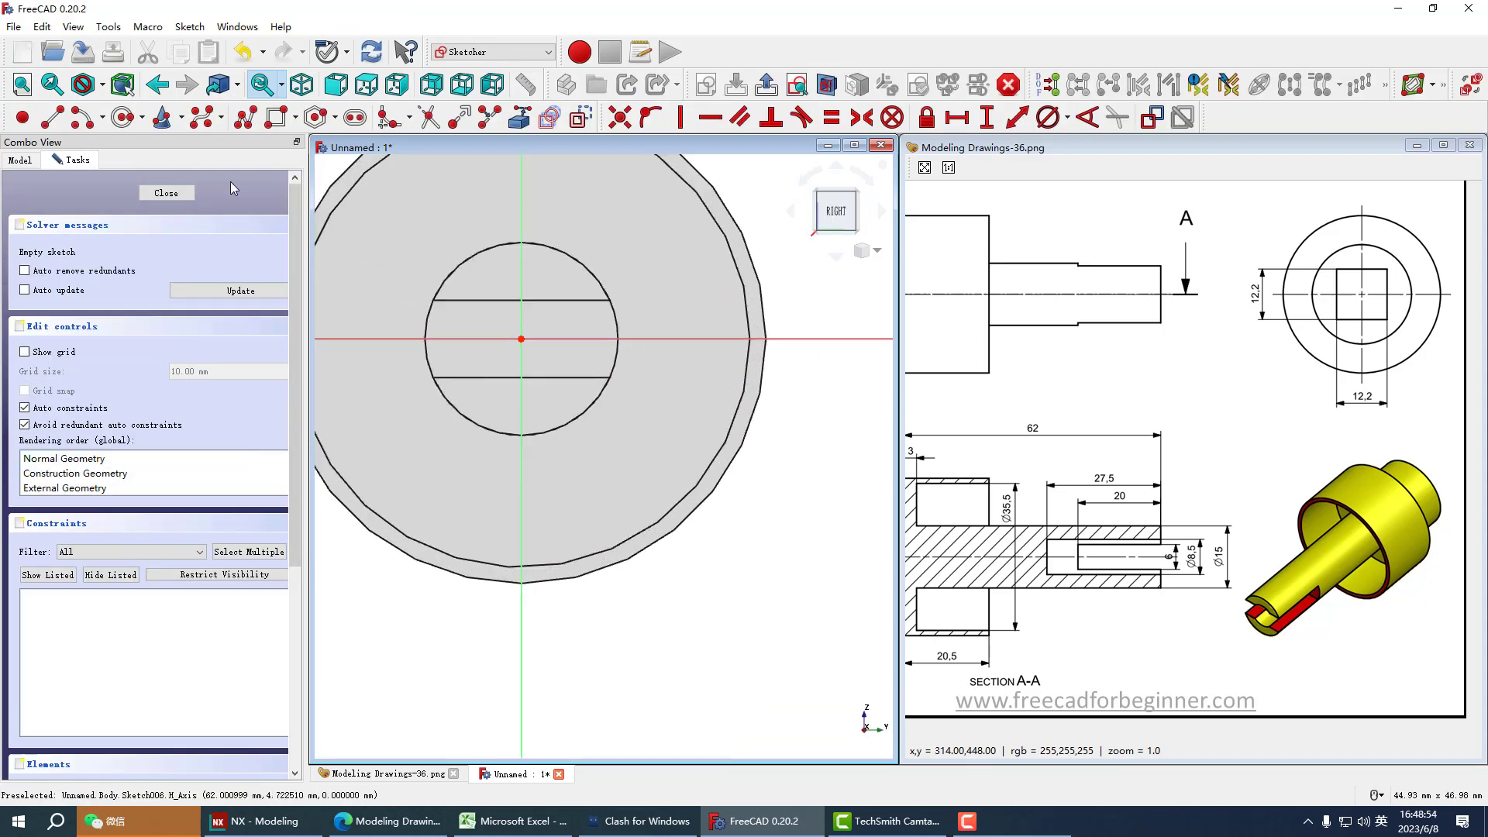
{"action": "left_click", "coordinate": [122, 118]}
{"action": "left_click", "coordinate": [520, 338]}
{"action": "left_click", "coordinate": [552, 363]}
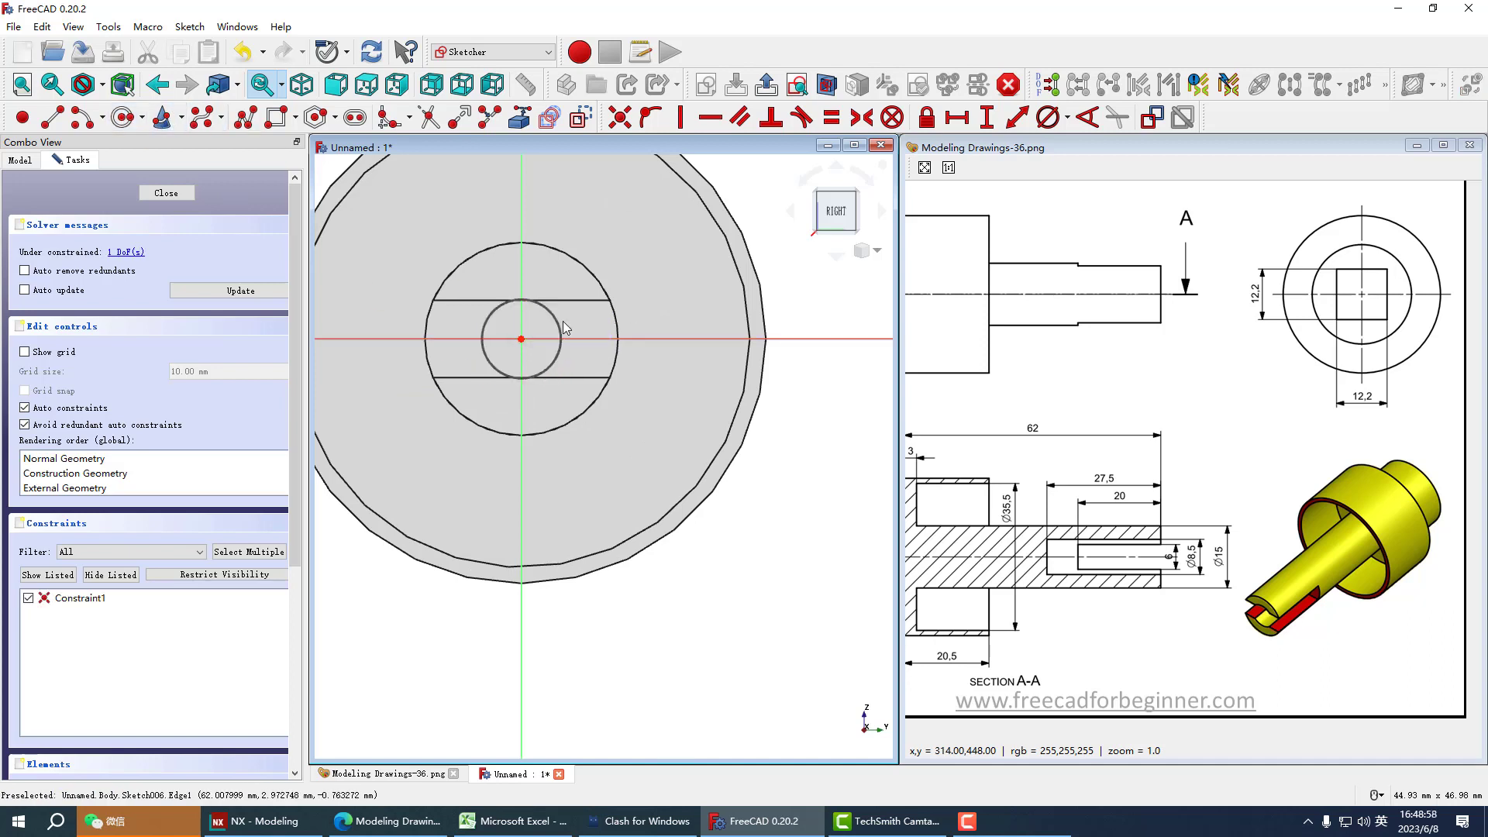
Step: Set the bore circle's diameter to 8.5 mm
{"action": "left_click", "coordinate": [1058, 124]}
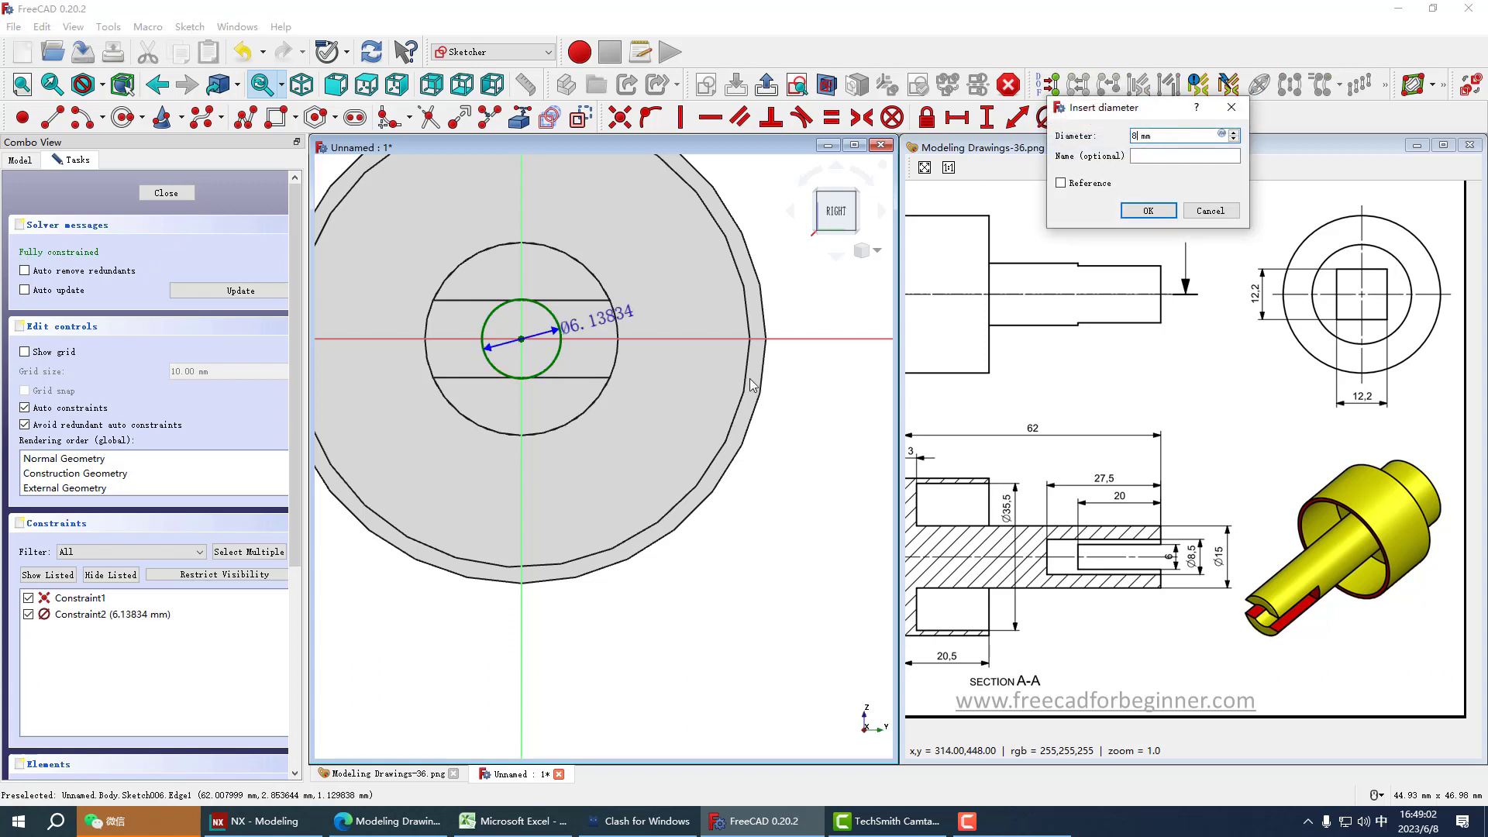
{"action": "type", "text": "8.5"}
{"action": "key", "text": "Return"}
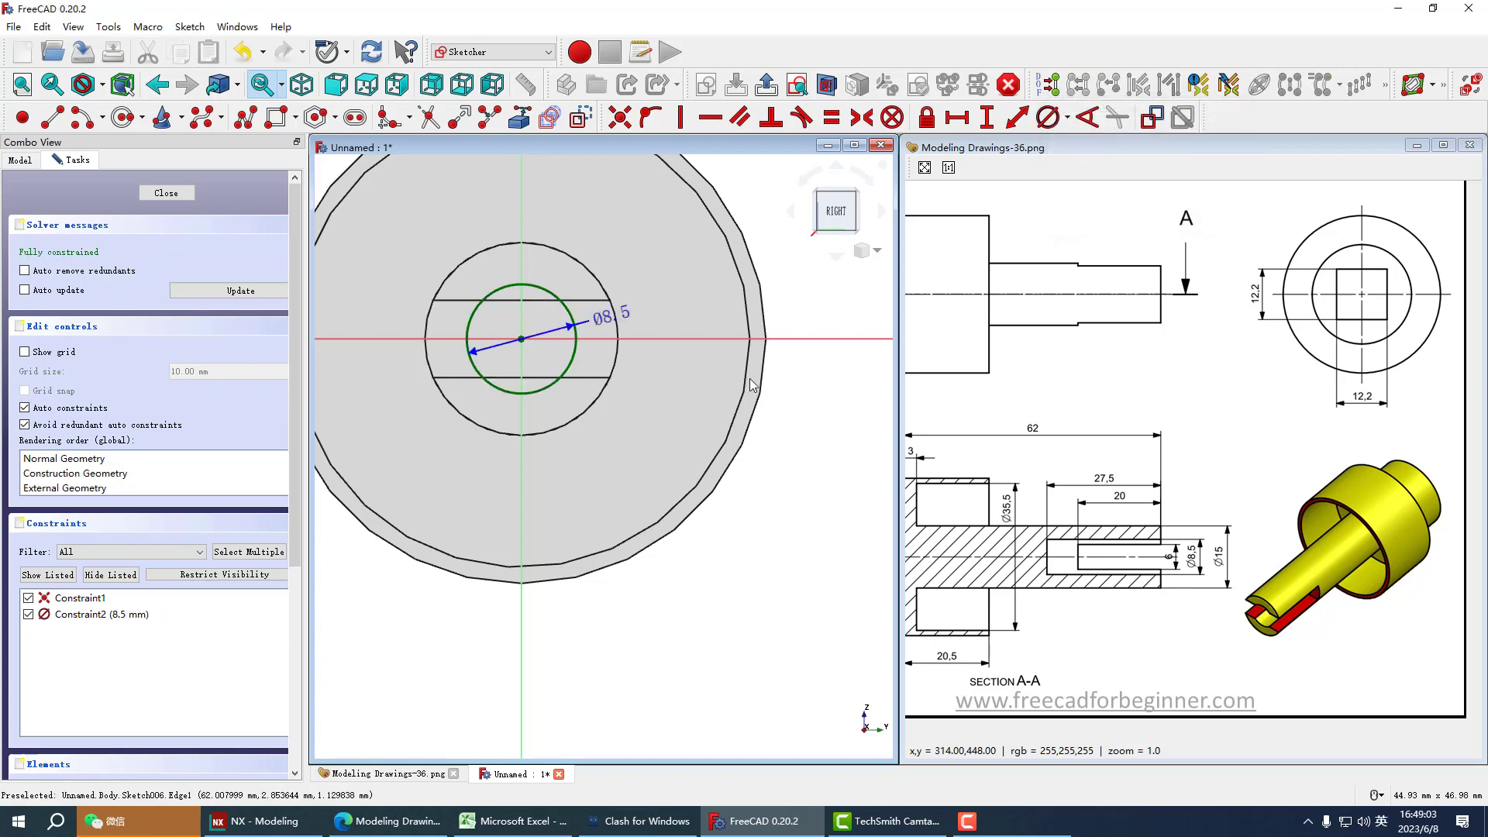
Step: Finish the bore sketch and pocket it 27.5 mm deep into the shaft using the Dimension type
{"action": "left_click", "coordinate": [764, 93]}
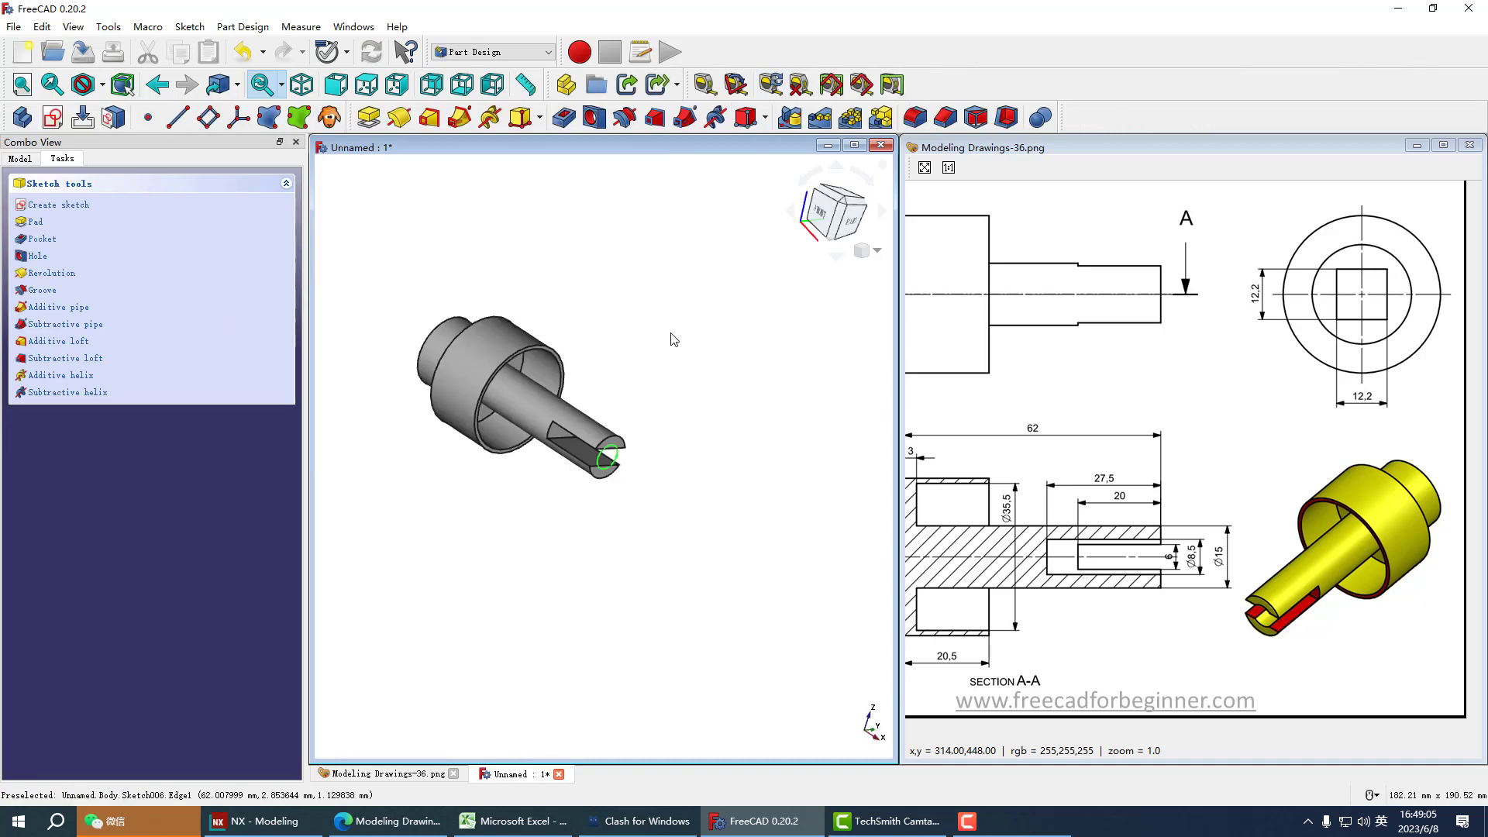
{"action": "left_click", "coordinate": [572, 122]}
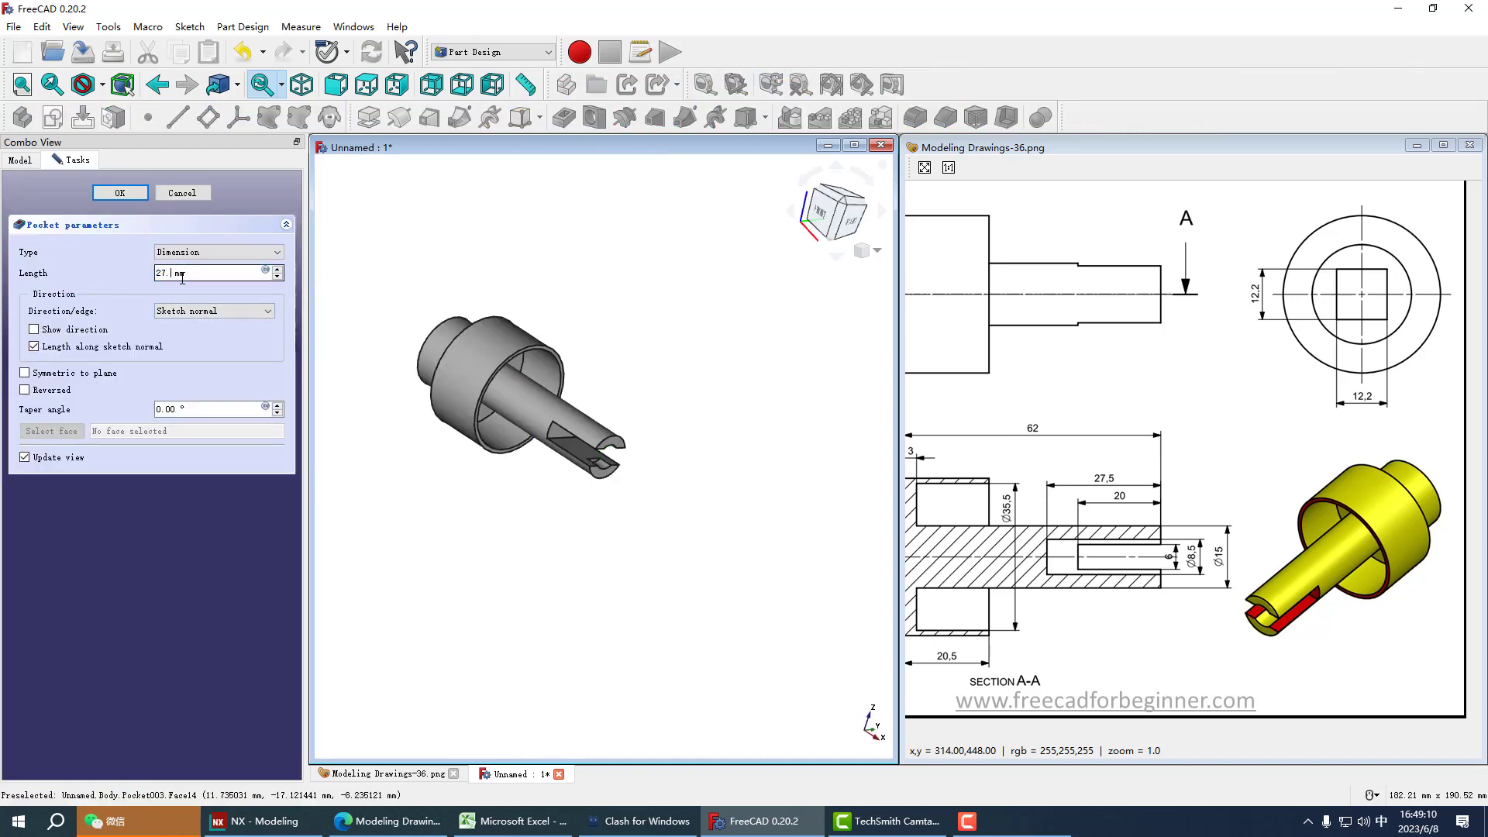
{"action": "key", "text": "Return"}
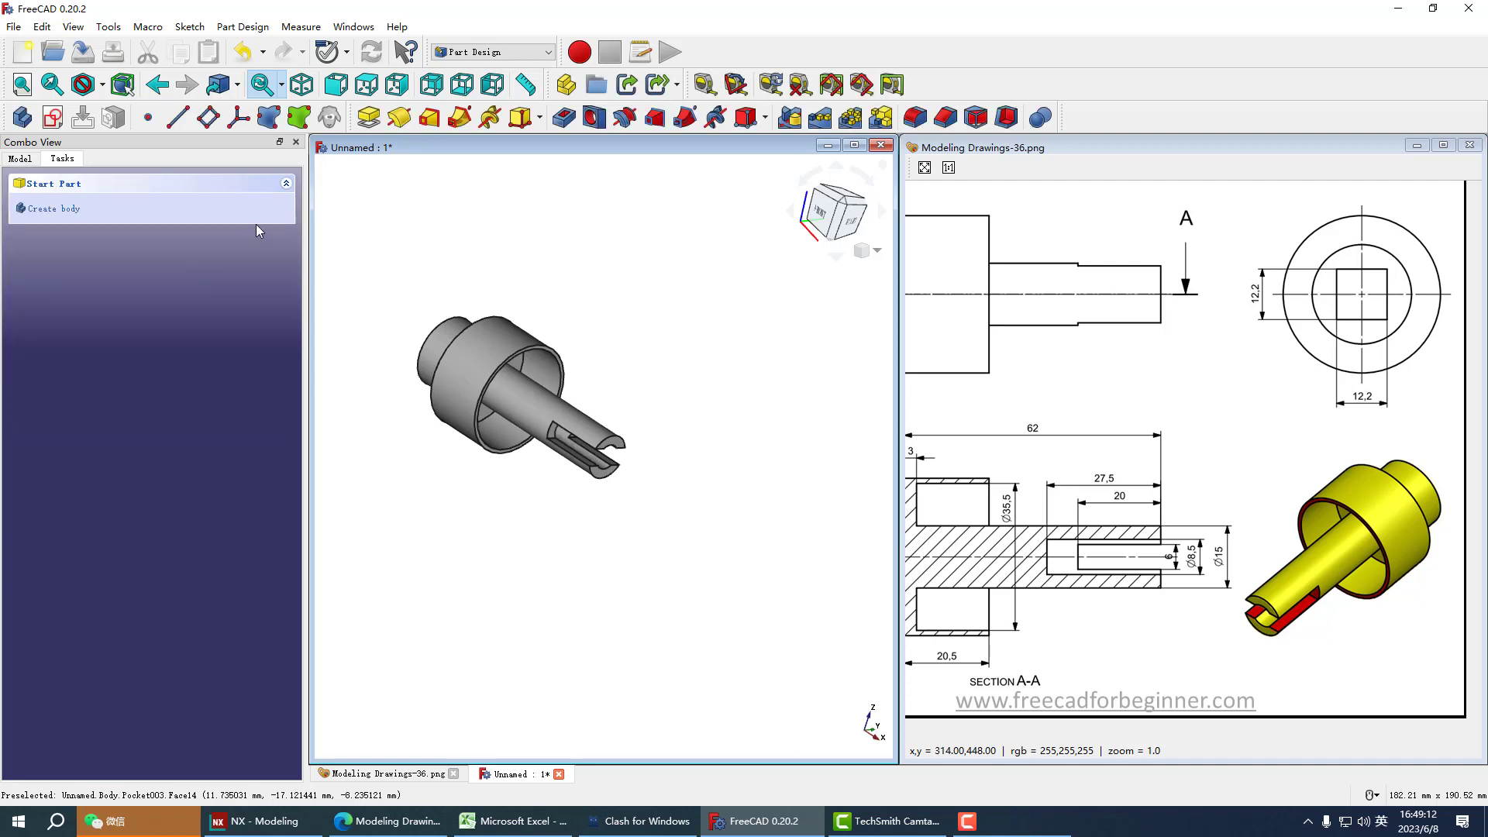
Step: Maximize the model window and change the shape color of the whole Body to yellow
{"action": "middle_click_drag", "start_coordinate": [603, 465], "coordinate": [870, 174]}
{"action": "left_click", "coordinate": [855, 146]}
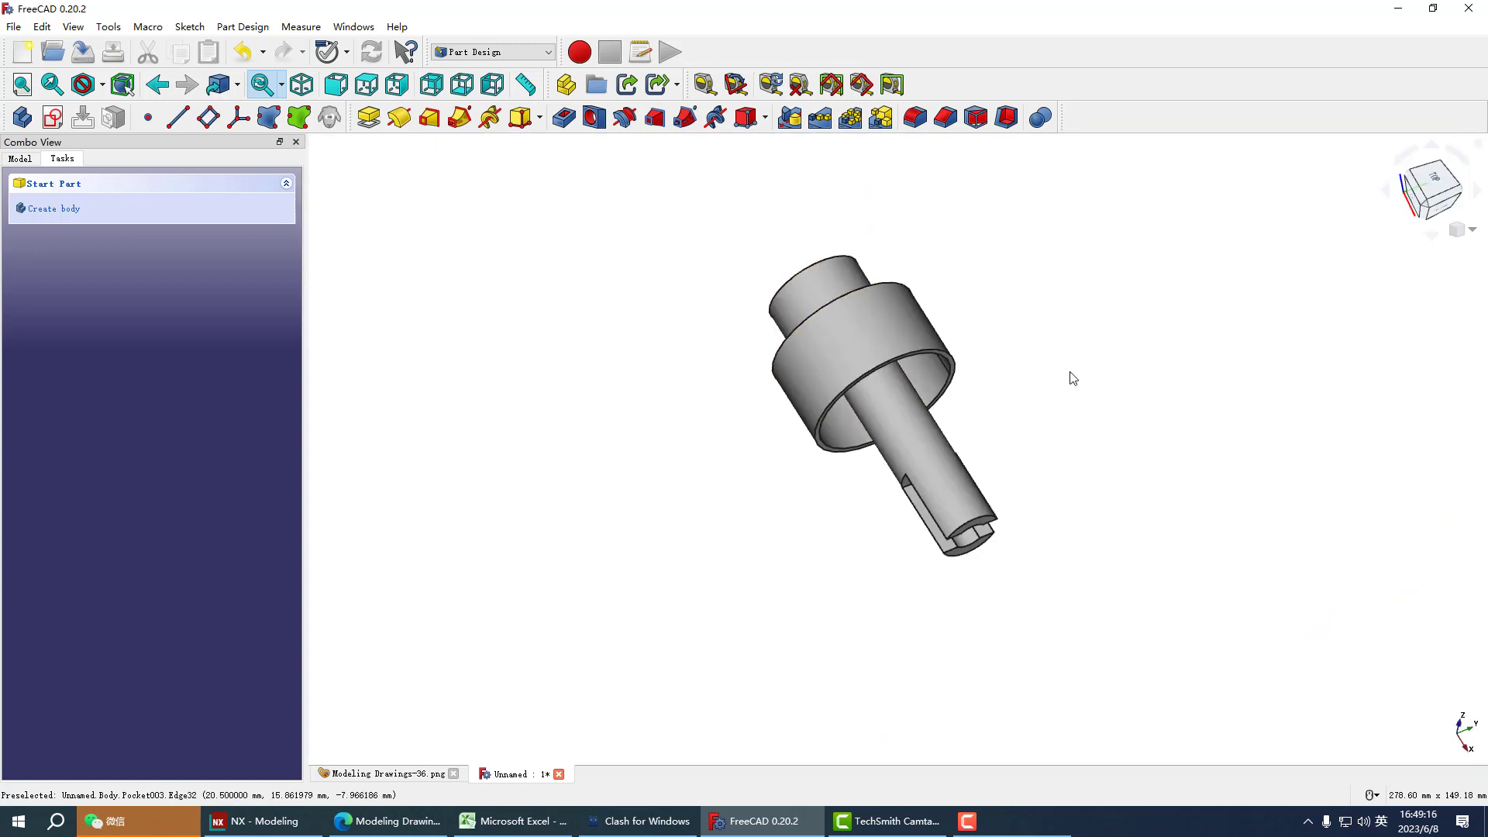
{"action": "scroll", "coordinate": [972, 392], "scroll_direction": "up", "scroll_amount": 2}
{"action": "left_click", "coordinate": [23, 158]}
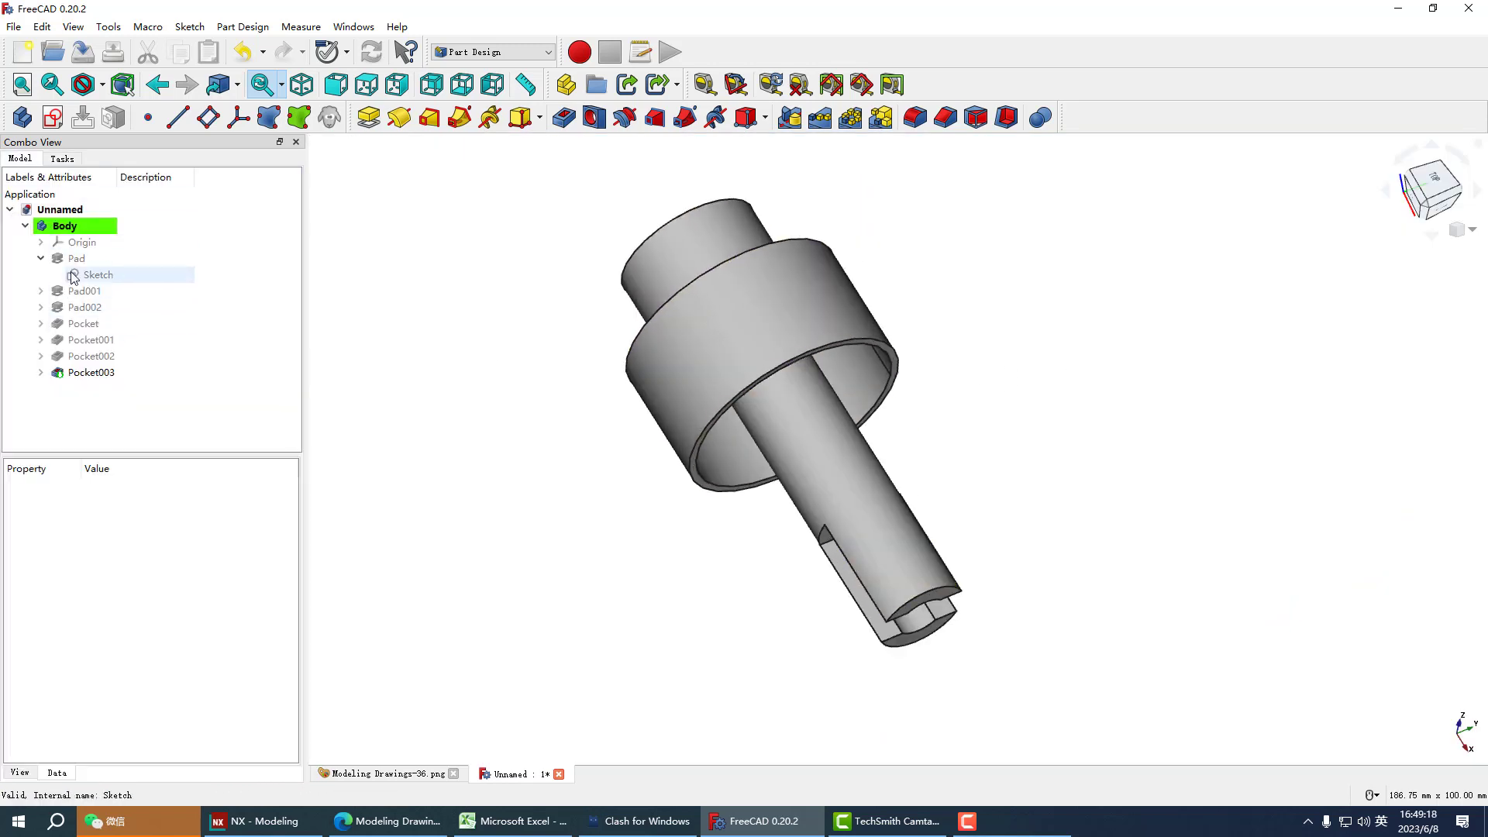
{"action": "right_click", "coordinate": [60, 229]}
{"action": "left_click", "coordinate": [127, 285]}
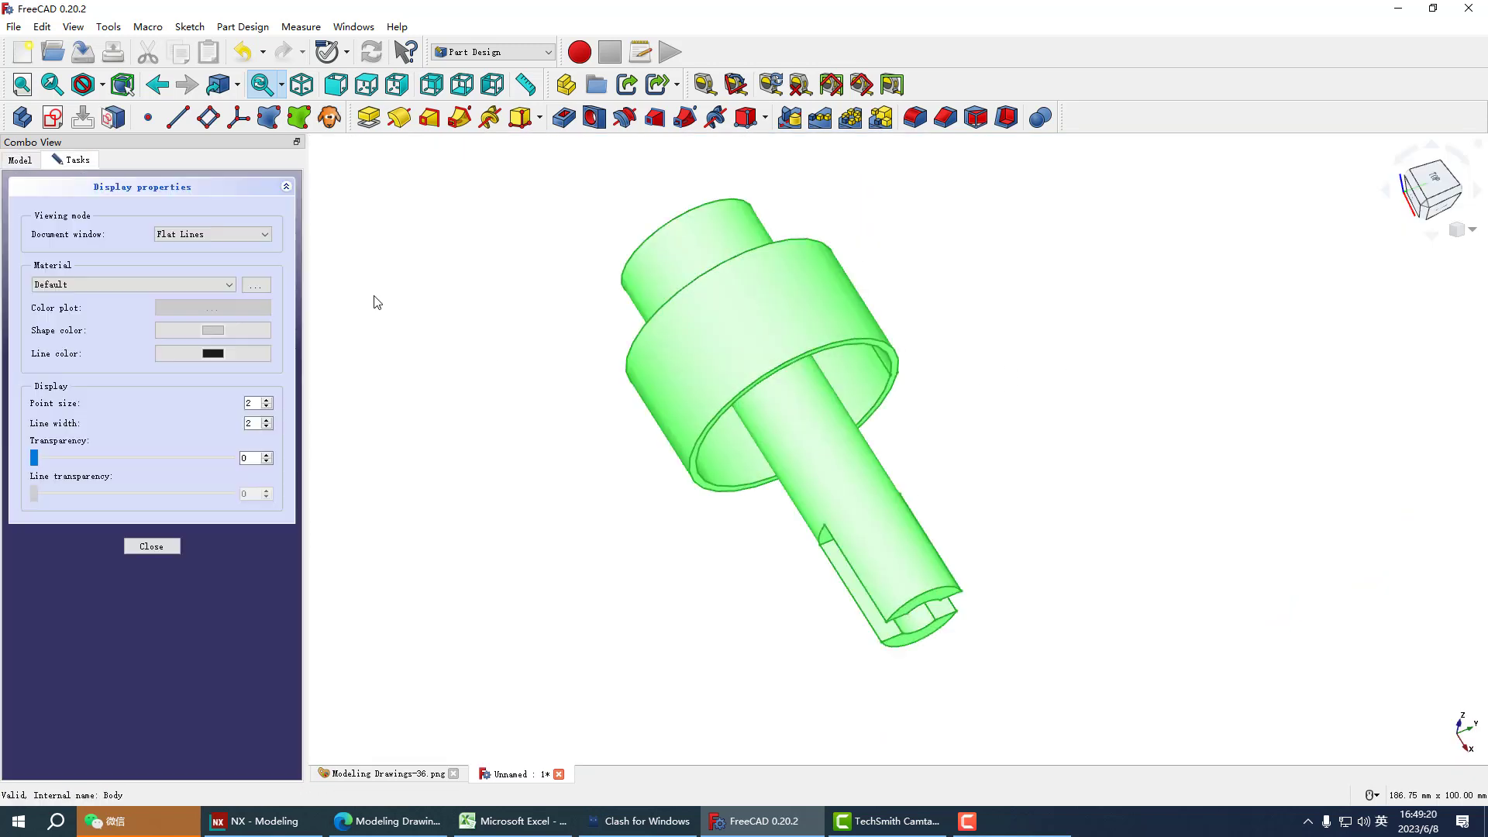
{"action": "left_click", "coordinate": [213, 331]}
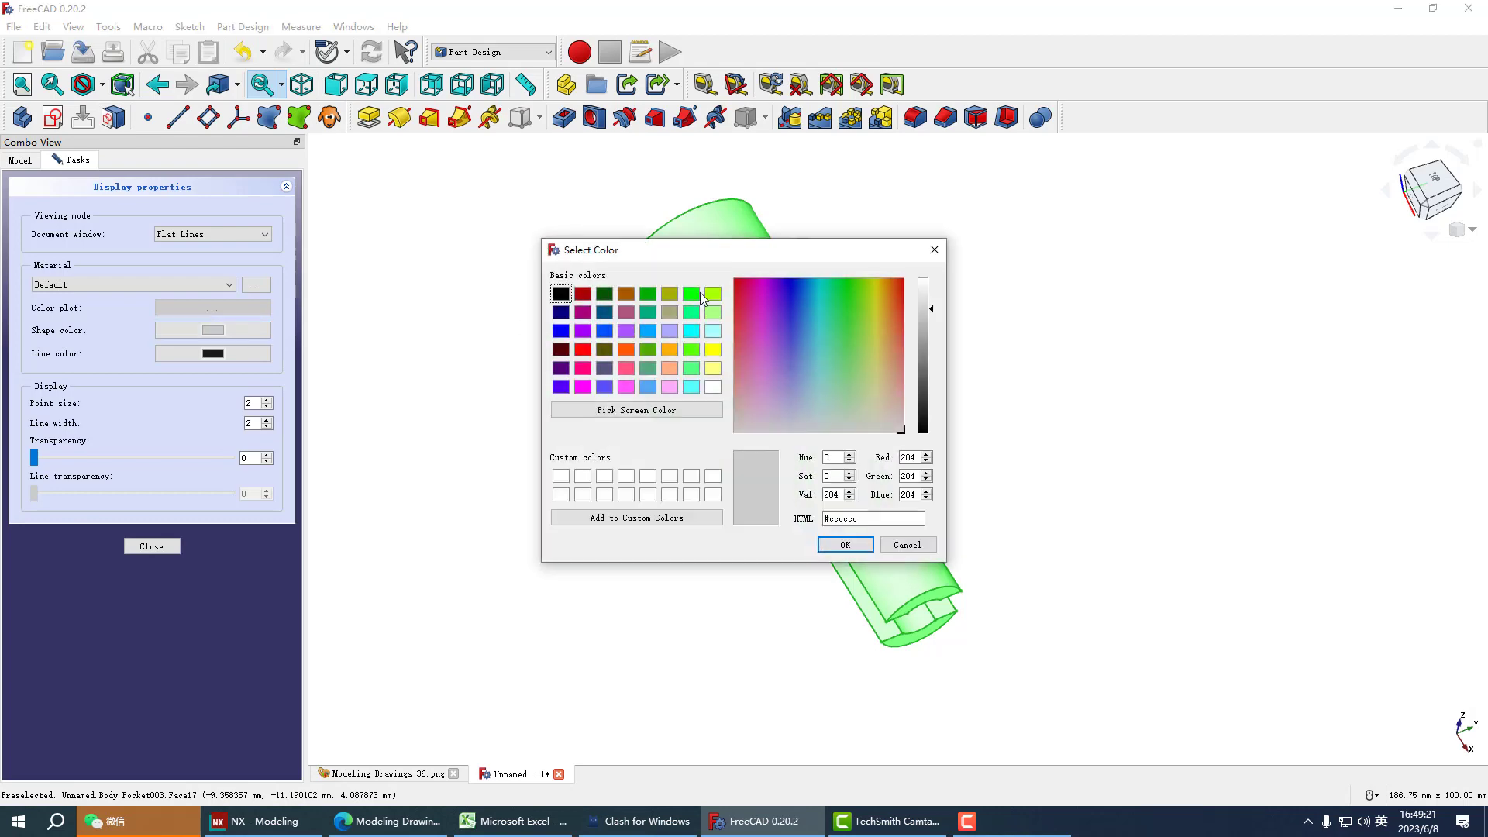
{"action": "left_click", "coordinate": [712, 349]}
{"action": "left_click", "coordinate": [844, 546]}
{"action": "left_click", "coordinate": [151, 546]}
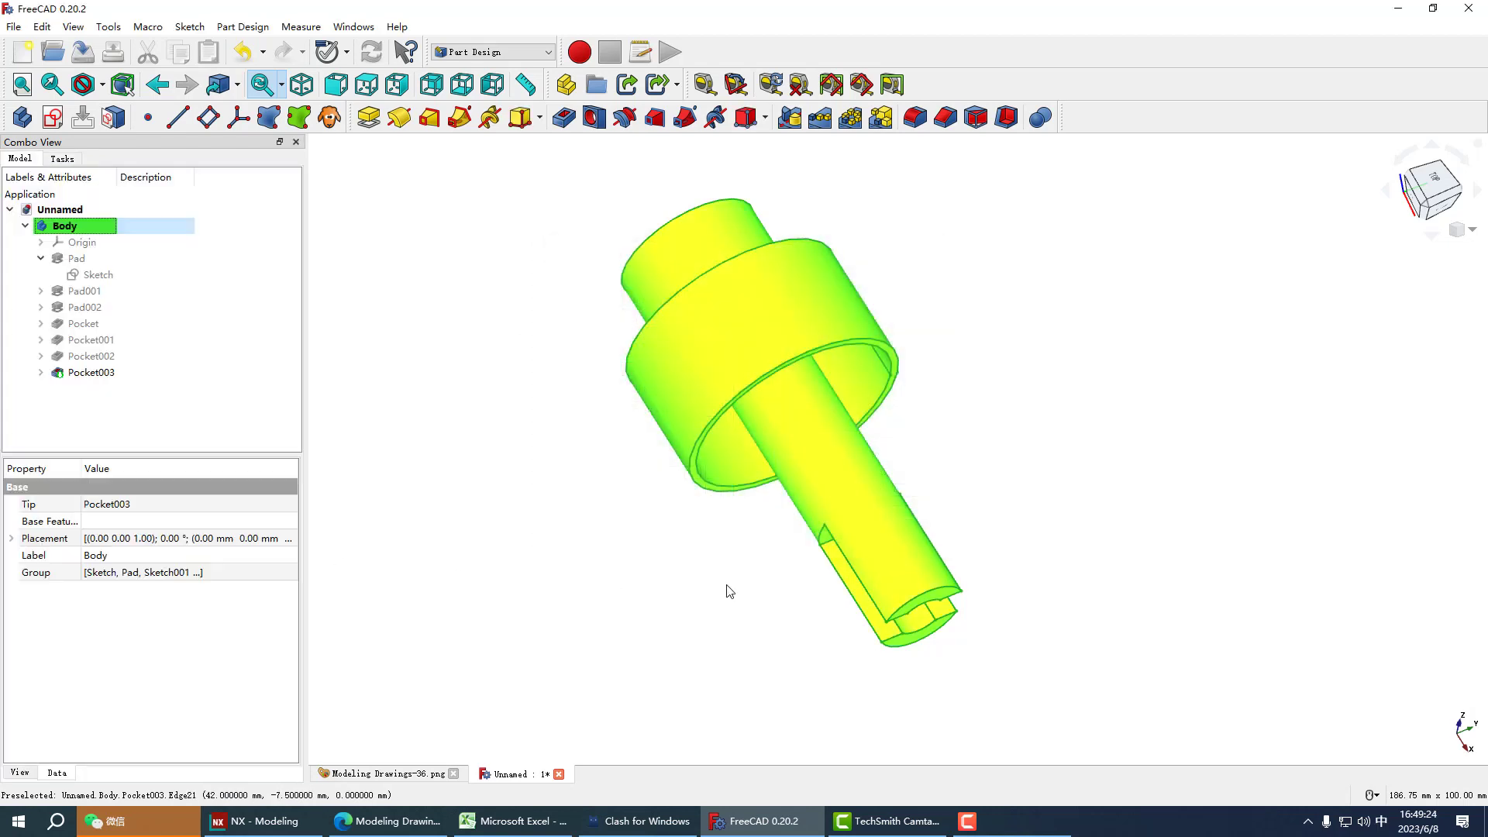
Step: Start per-face coloring of the last pocket feature and select the slot's side and end faces plus the slotted shaft's end faces
{"action": "mouse_move", "coordinate": [728, 592]}
{"action": "middle_mouse_down"}
{"action": "mouse_move", "coordinate": [916, 620]}
{"action": "mouse_move", "coordinate": [744, 605]}
{"action": "middle_mouse_up"}
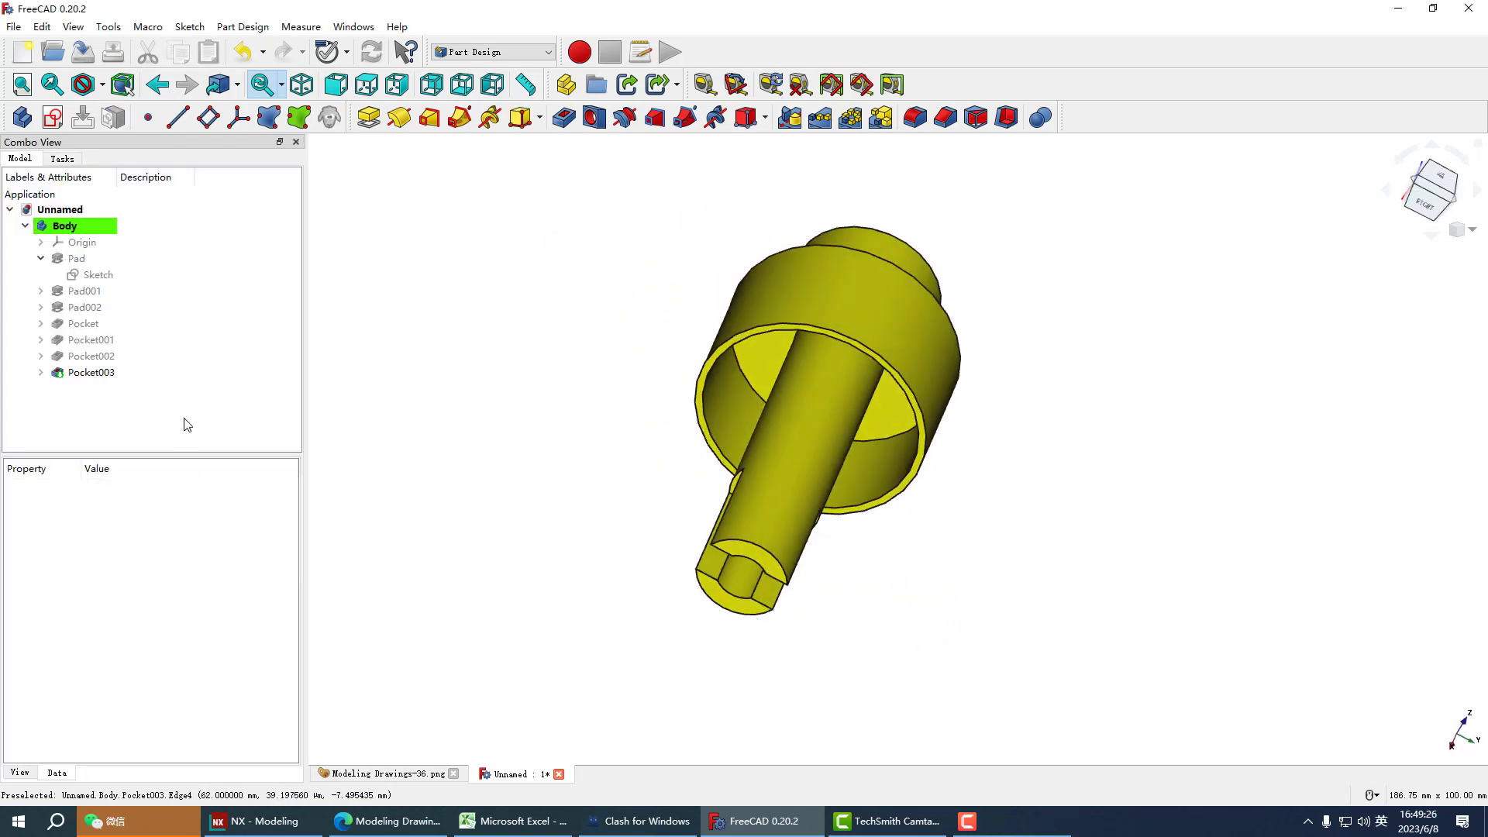
{"action": "right_click", "coordinate": [114, 375]}
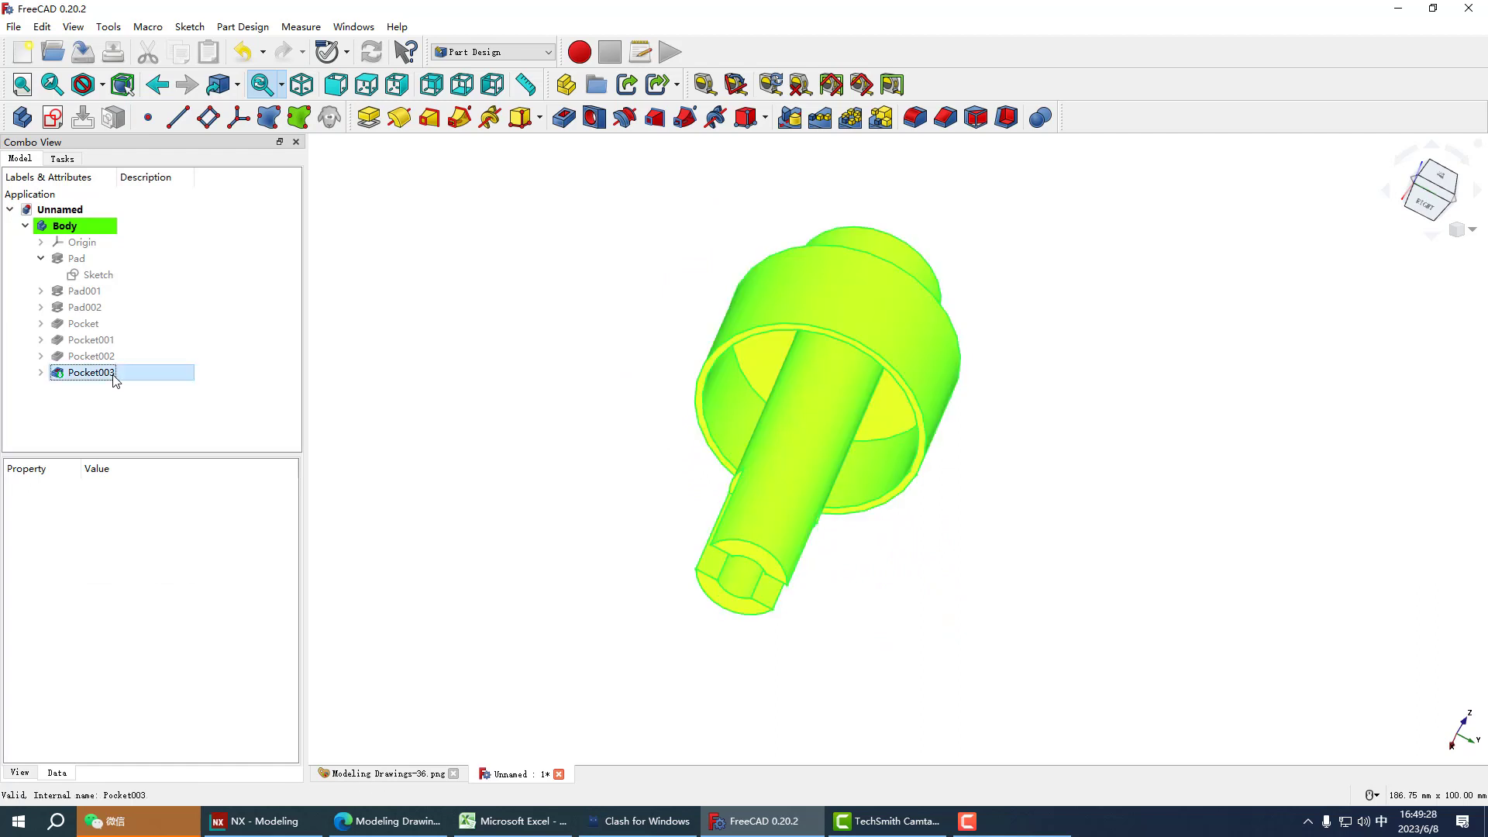
{"action": "left_click", "coordinate": [165, 403]}
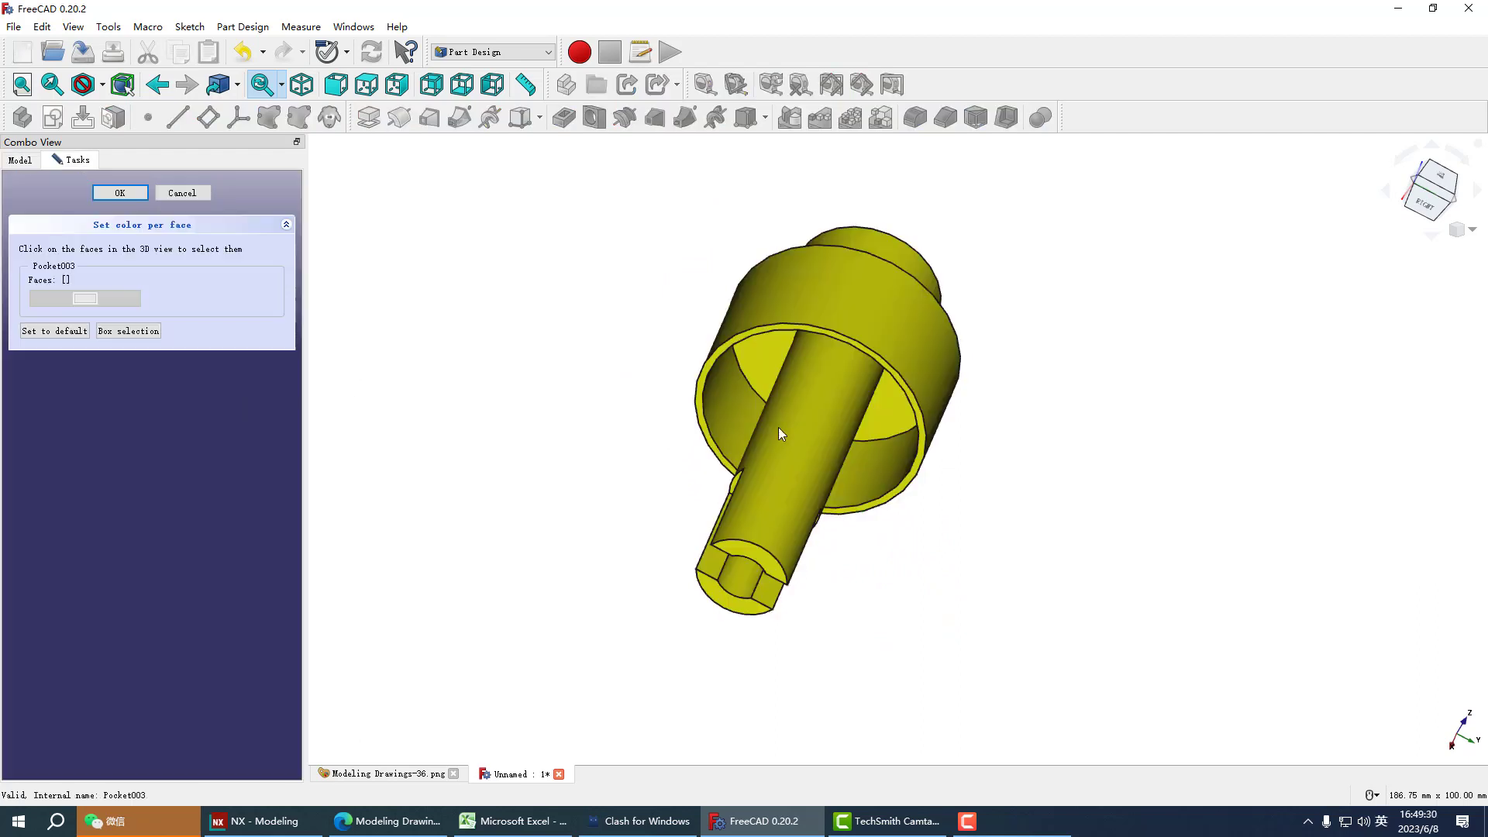
{"action": "middle_click_drag", "start_coordinate": [920, 566], "coordinate": [781, 468]}
{"action": "scroll", "coordinate": [692, 465], "scroll_direction": "up", "scroll_amount": 2}
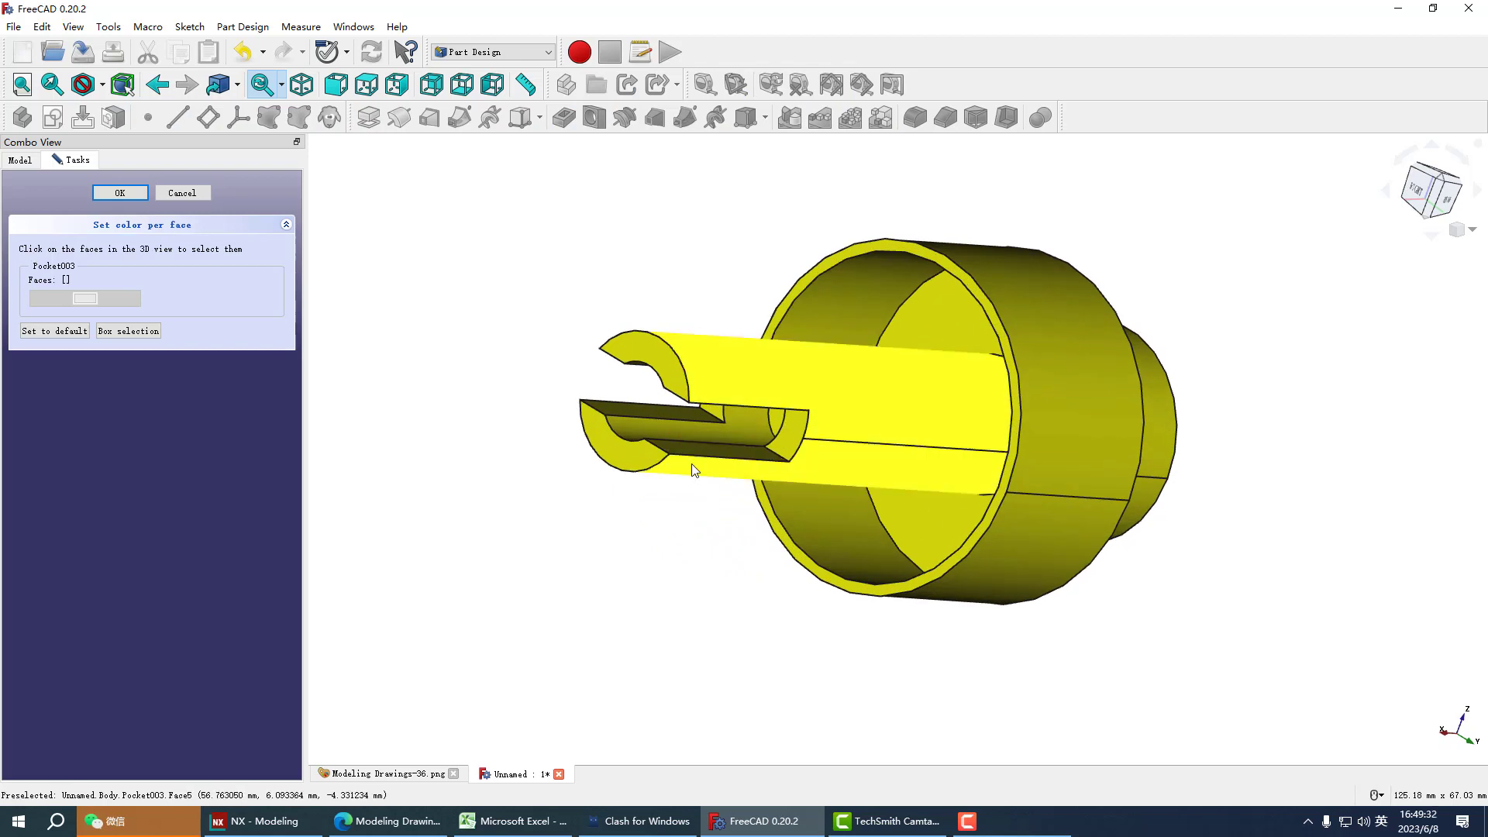
{"action": "left_click", "coordinate": [678, 443]}
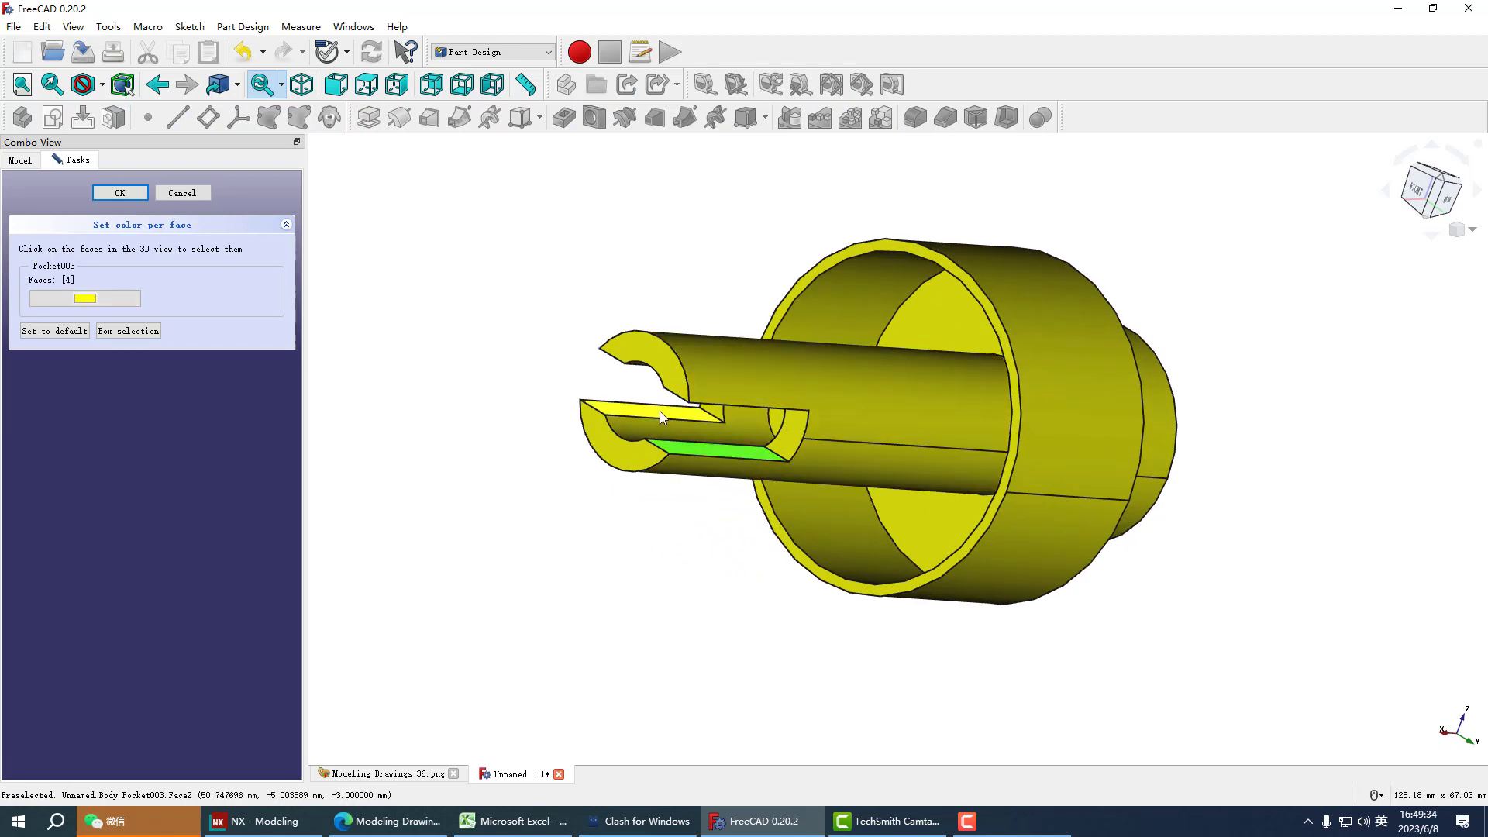
{"action": "left_click", "coordinate": [658, 407]}
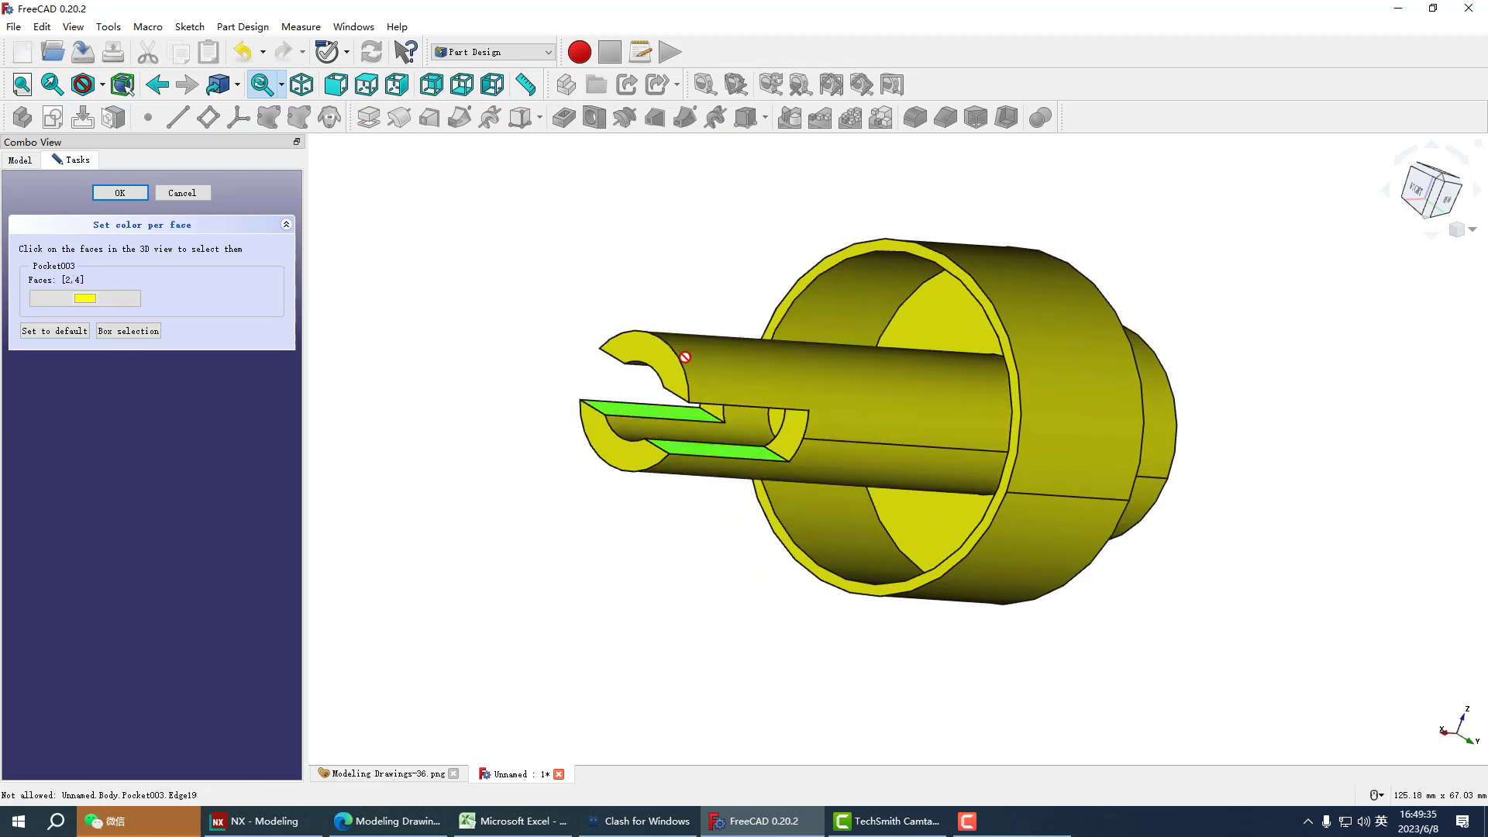
{"action": "left_click", "coordinate": [623, 447]}
{"action": "left_click", "coordinate": [715, 411]}
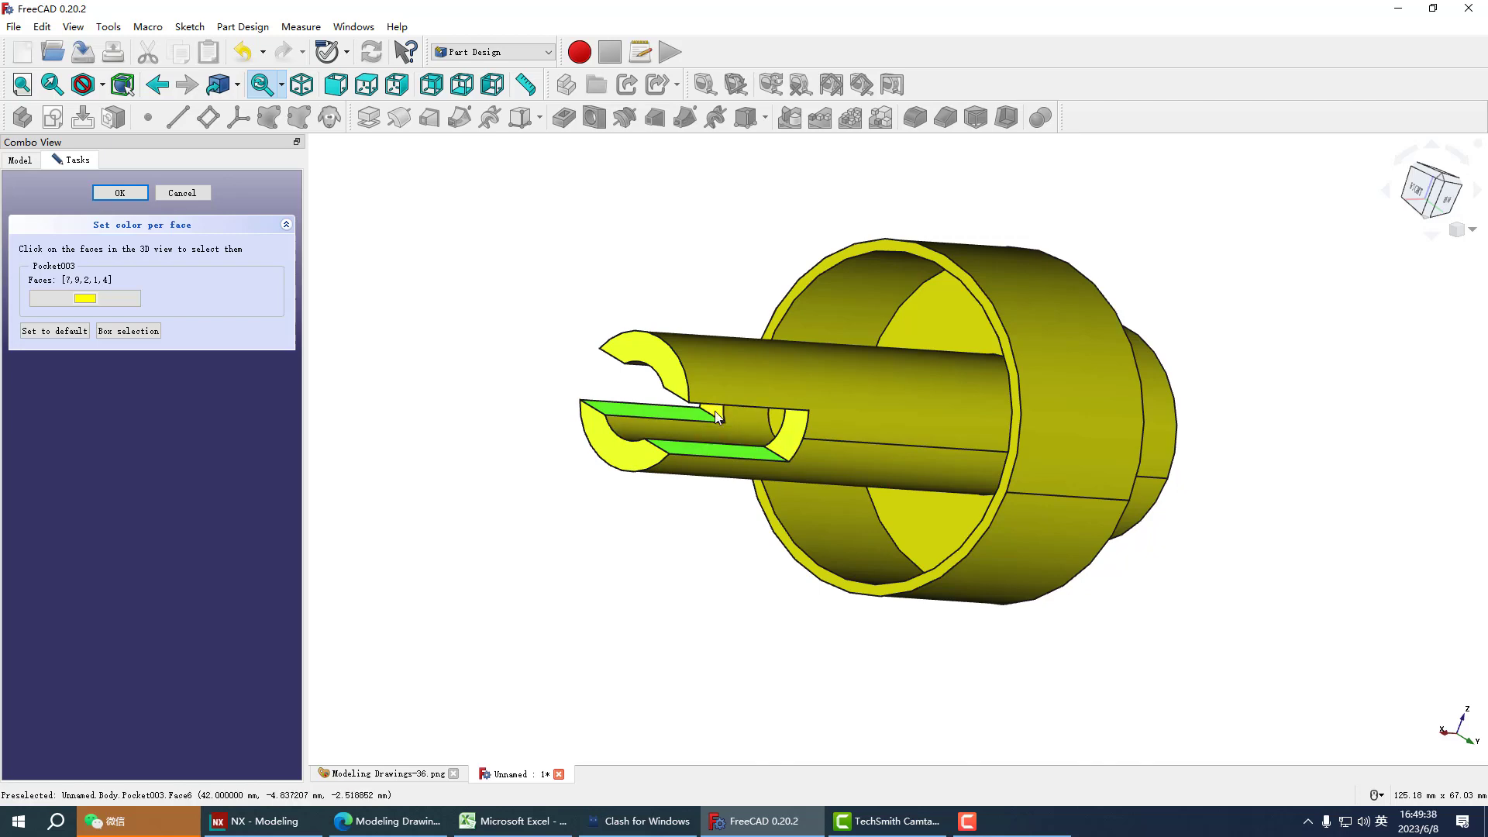
Step: Add the cup's annular rim and the end face around the square socket to the face selection
{"action": "scroll", "coordinate": [568, 480], "scroll_direction": "down", "scroll_amount": 2}
{"action": "scroll", "coordinate": [859, 365], "scroll_direction": "up", "scroll_amount": 2}
{"action": "left_click", "coordinate": [778, 308]}
{"action": "middle_click_drag", "start_coordinate": [778, 309], "coordinate": [1096, 395]}
{"action": "left_click", "coordinate": [1112, 436]}
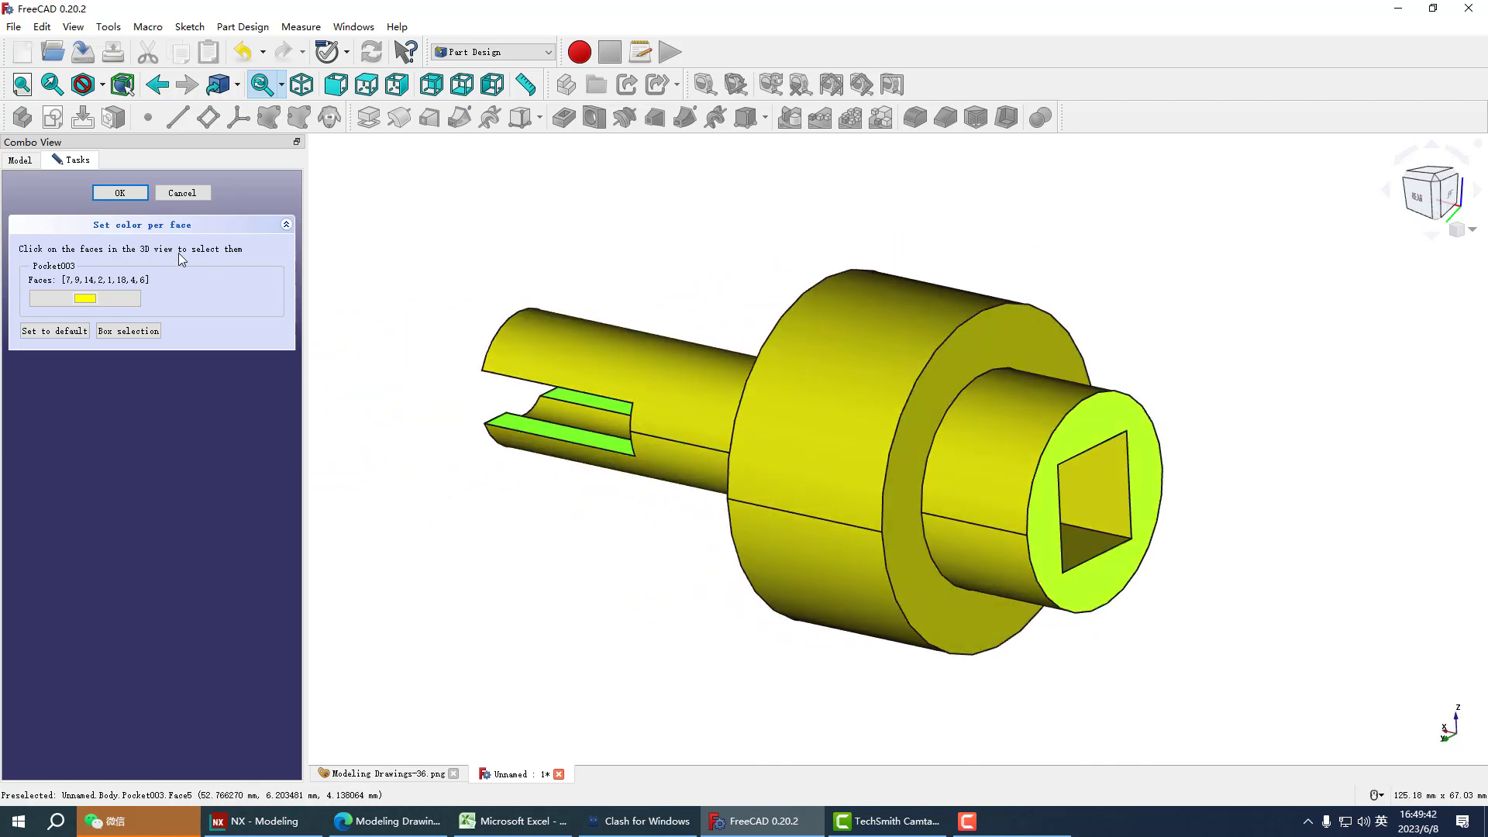
Step: Color the selected faces red (#ff0000) and finish the per-face coloring
{"action": "left_click", "coordinate": [86, 299]}
{"action": "left_click", "coordinate": [582, 339]}
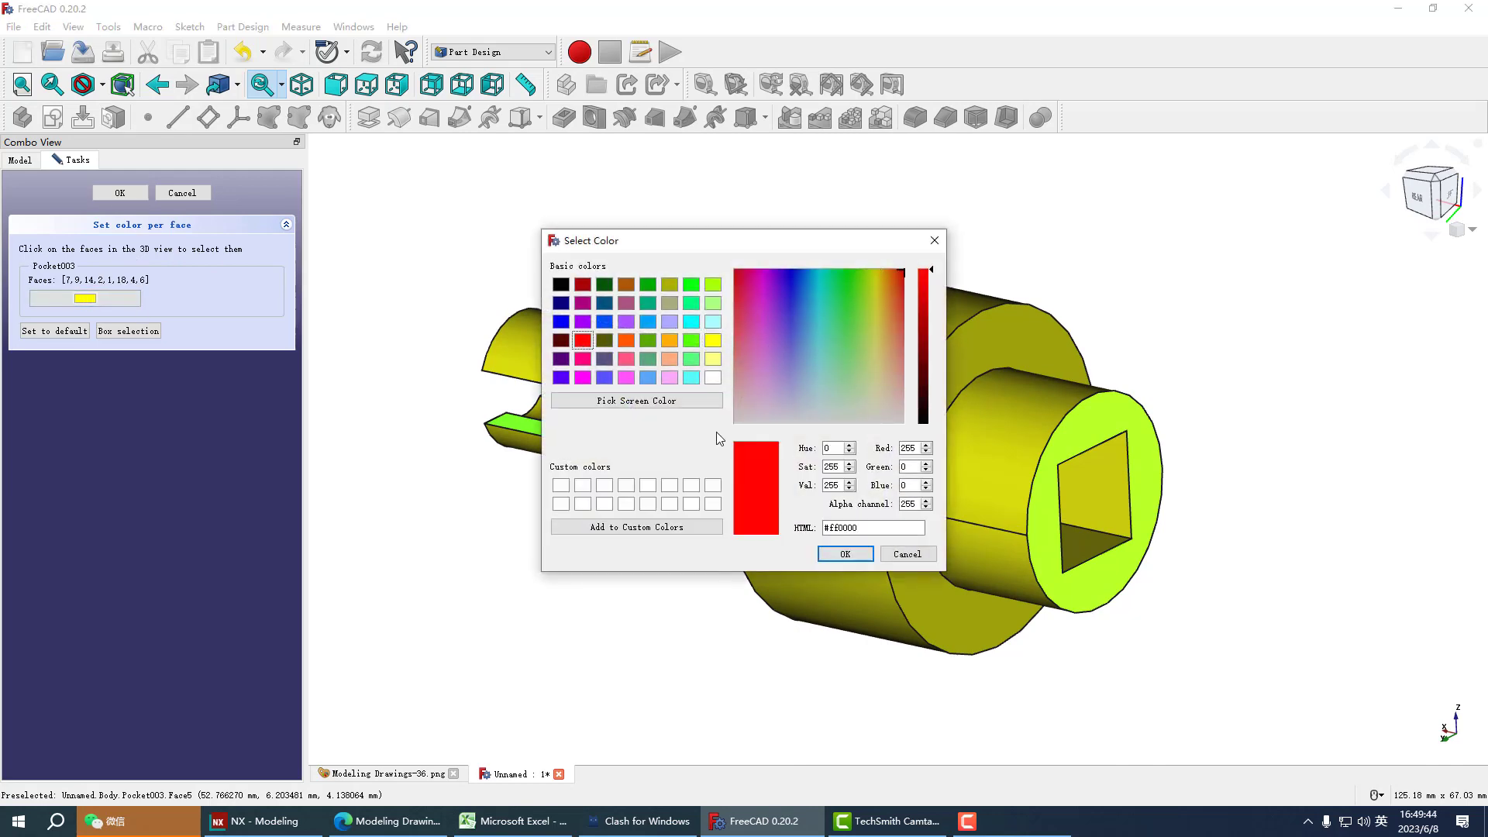
{"action": "left_click", "coordinate": [829, 555]}
{"action": "left_click", "coordinate": [119, 193]}
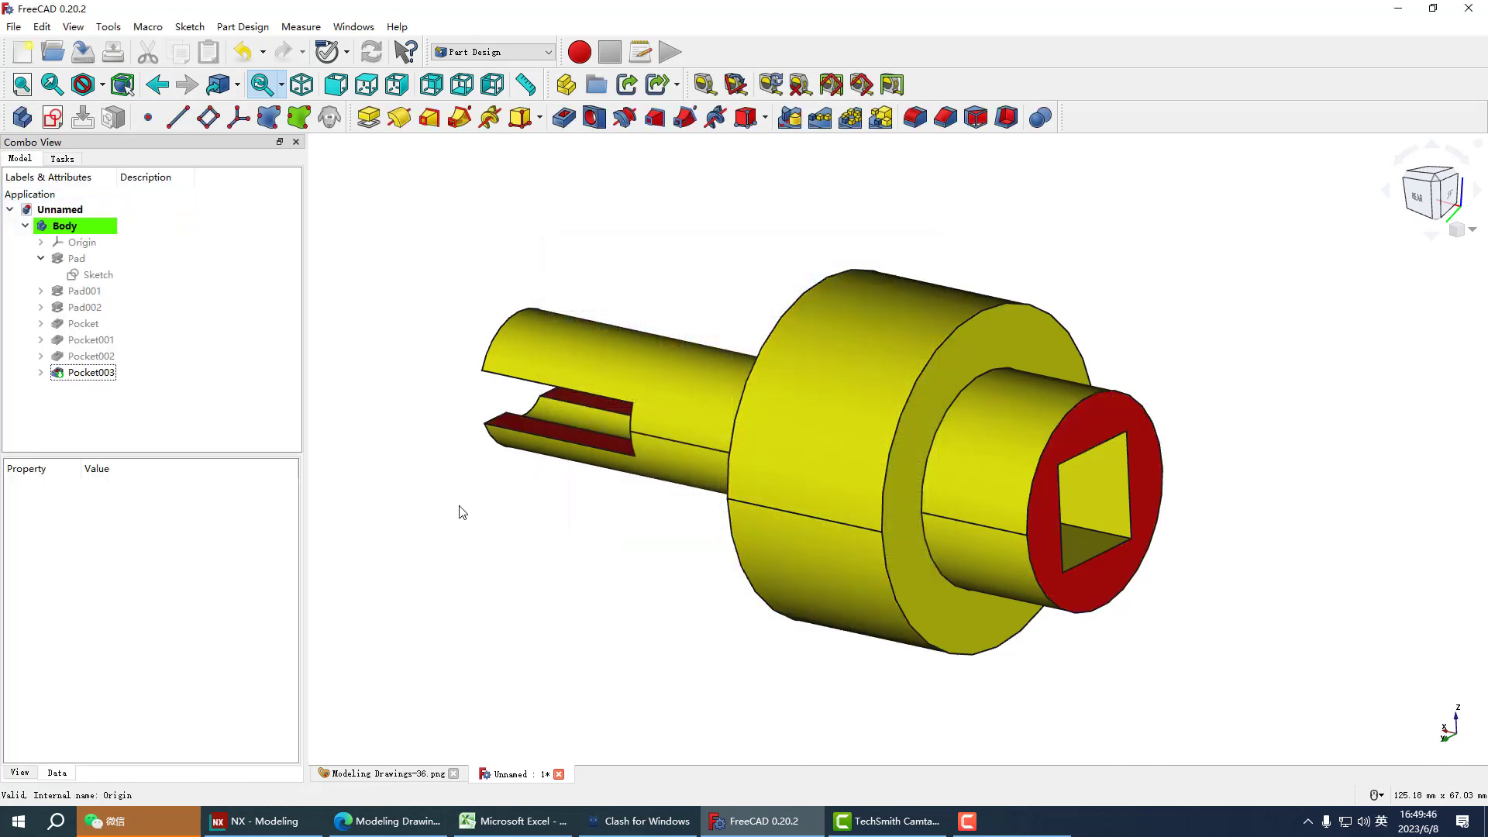
Step: Switch to the isometric view and examine the colored rim, slot and shaft end faces of the part
{"action": "key", "text": "0"}
{"action": "scroll", "coordinate": [552, 365], "scroll_direction": "down", "scroll_amount": 4}
{"action": "scroll", "coordinate": [724, 550], "scroll_direction": "up", "scroll_amount": 3}
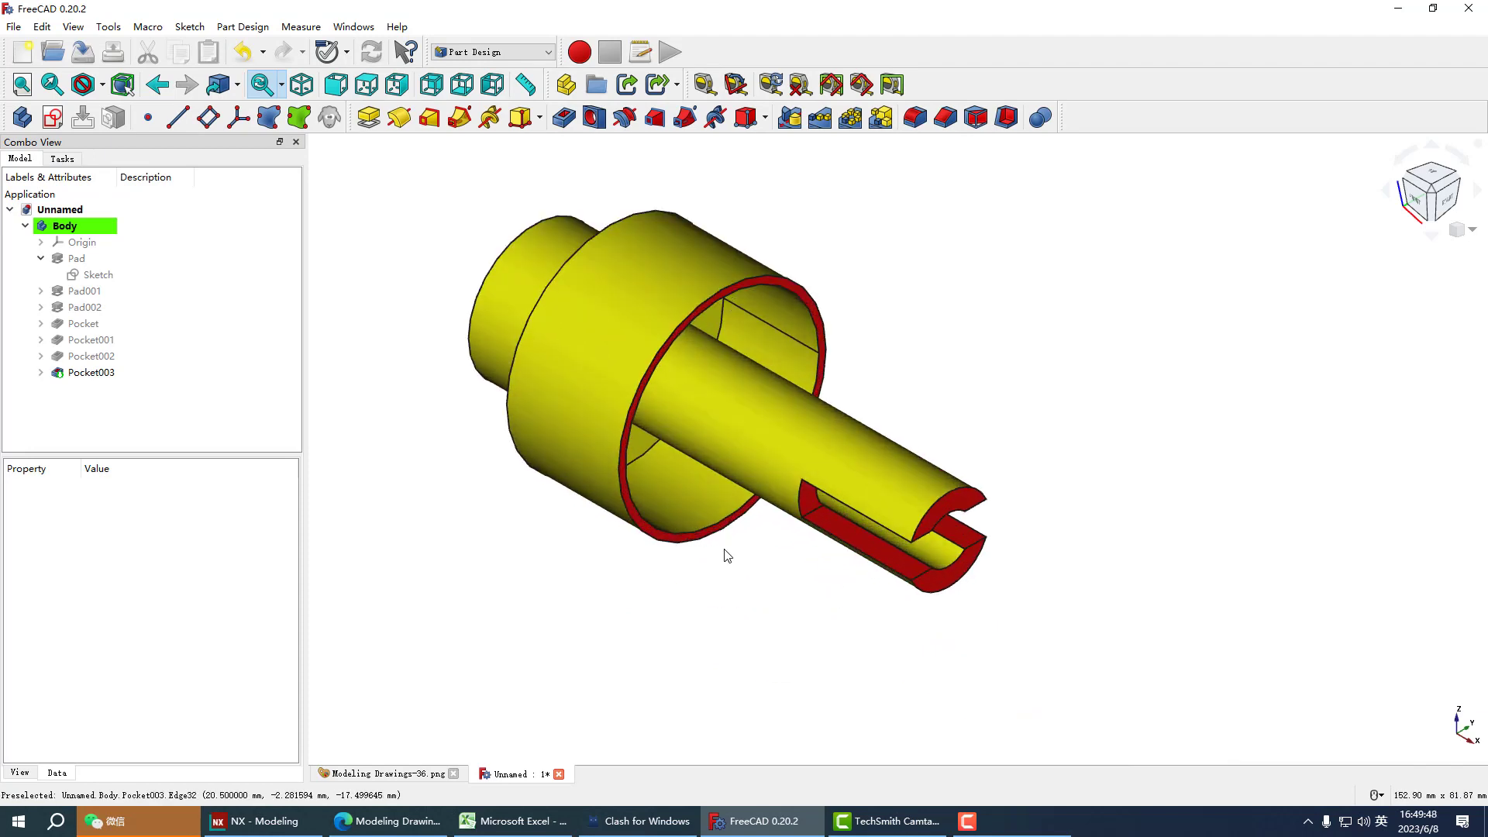
{"action": "middle_click_drag", "start_coordinate": [798, 591], "coordinate": [850, 617]}
{"action": "scroll", "coordinate": [840, 664], "scroll_direction": "down", "scroll_amount": 3}
{"action": "scroll", "coordinate": [820, 687], "scroll_direction": "up", "scroll_amount": 3}
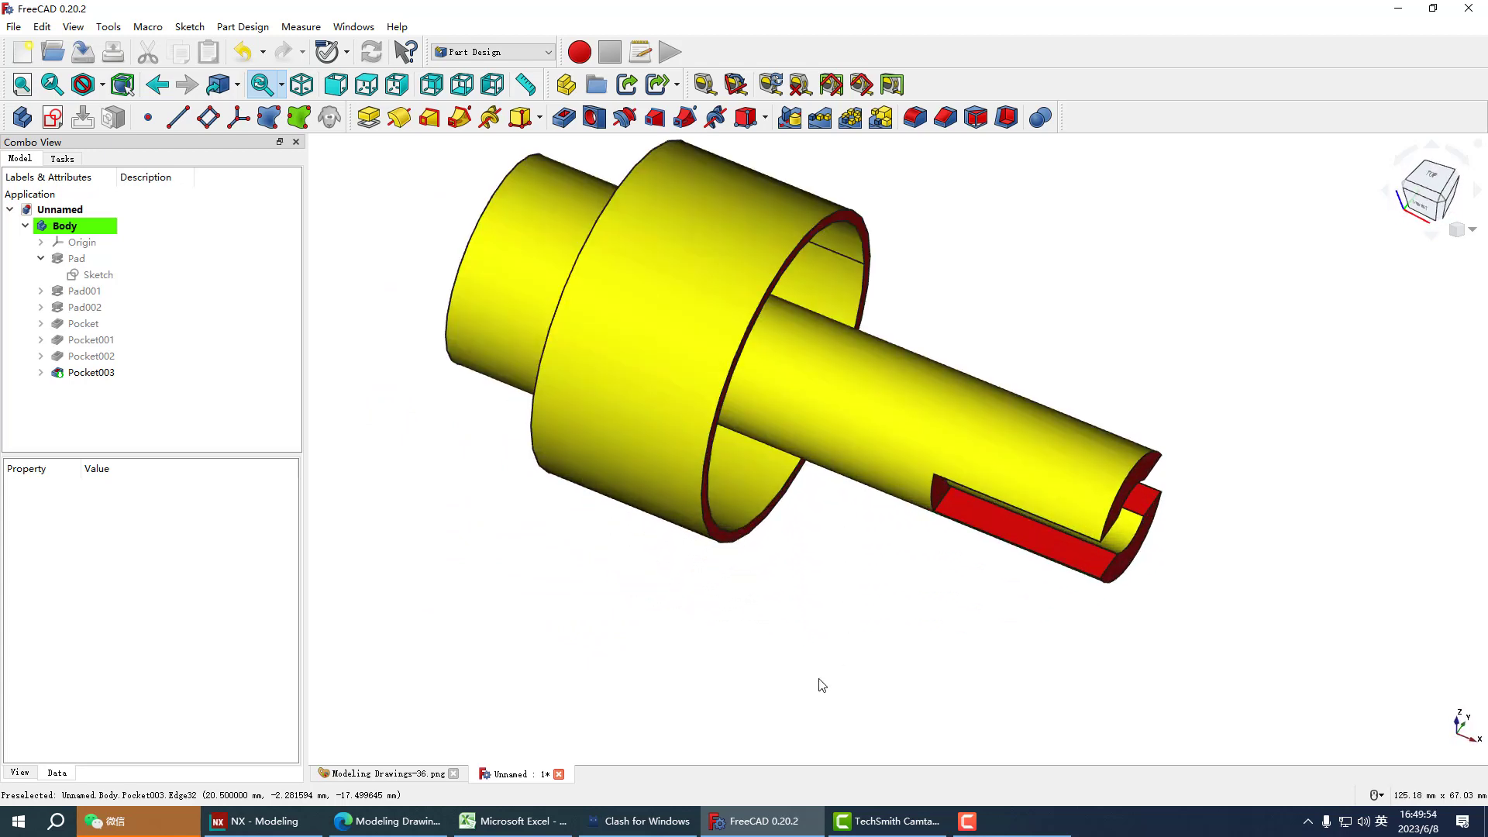